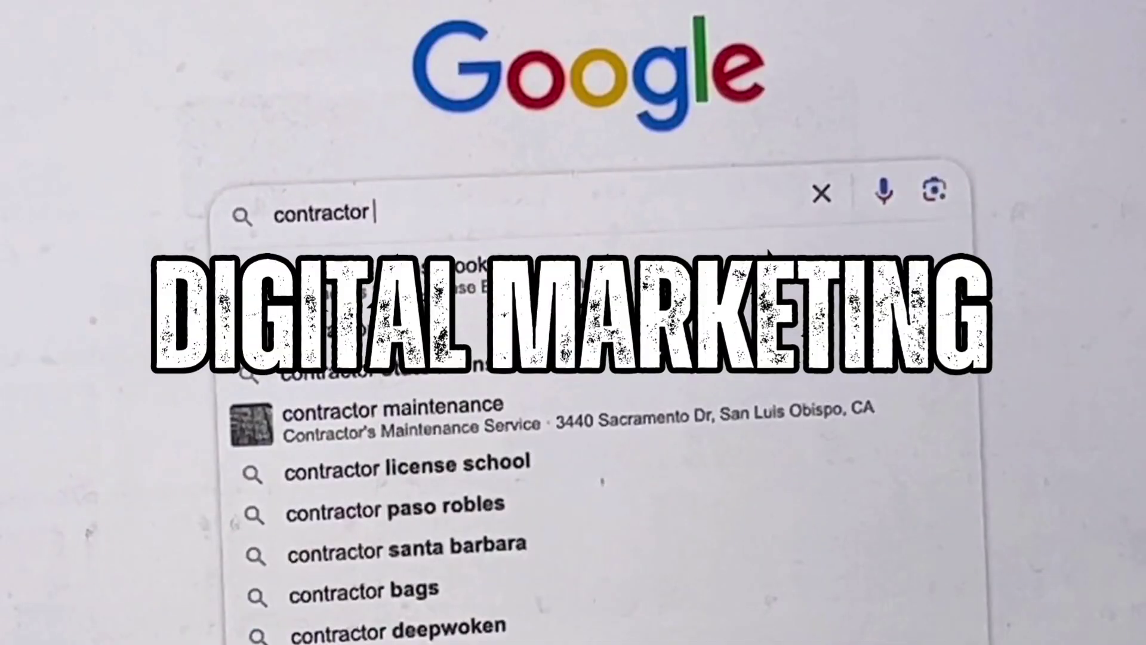
{"action": "type", "text": "near m"}
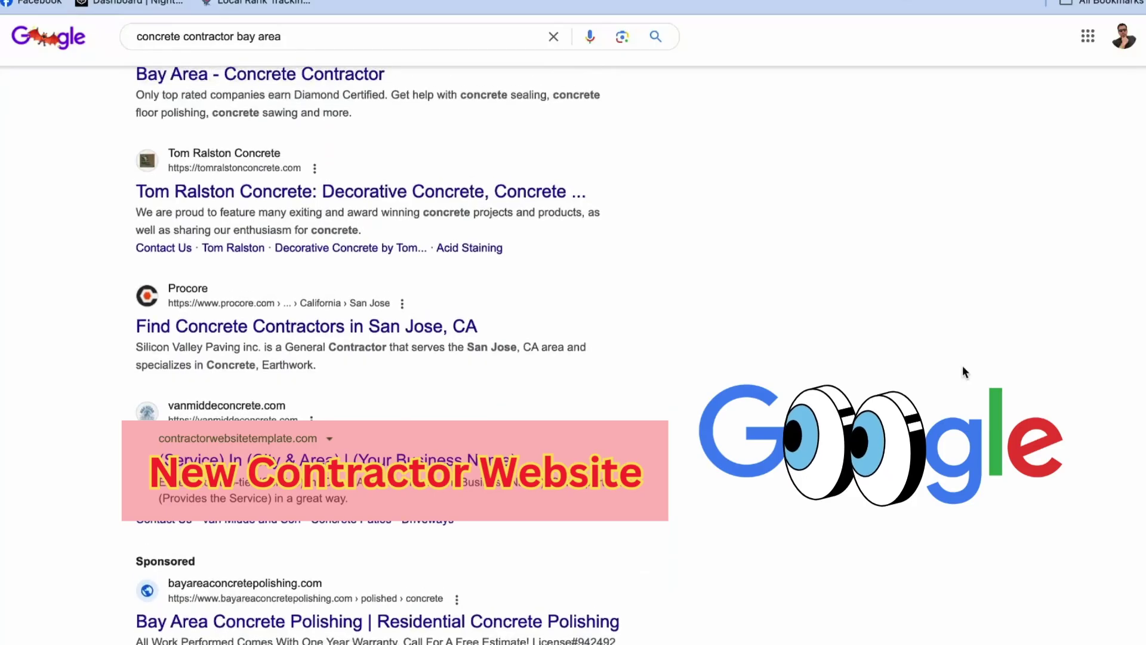
{"action": "scroll", "coordinate": [962, 367], "scroll_direction": "up", "scroll_amount": 5}
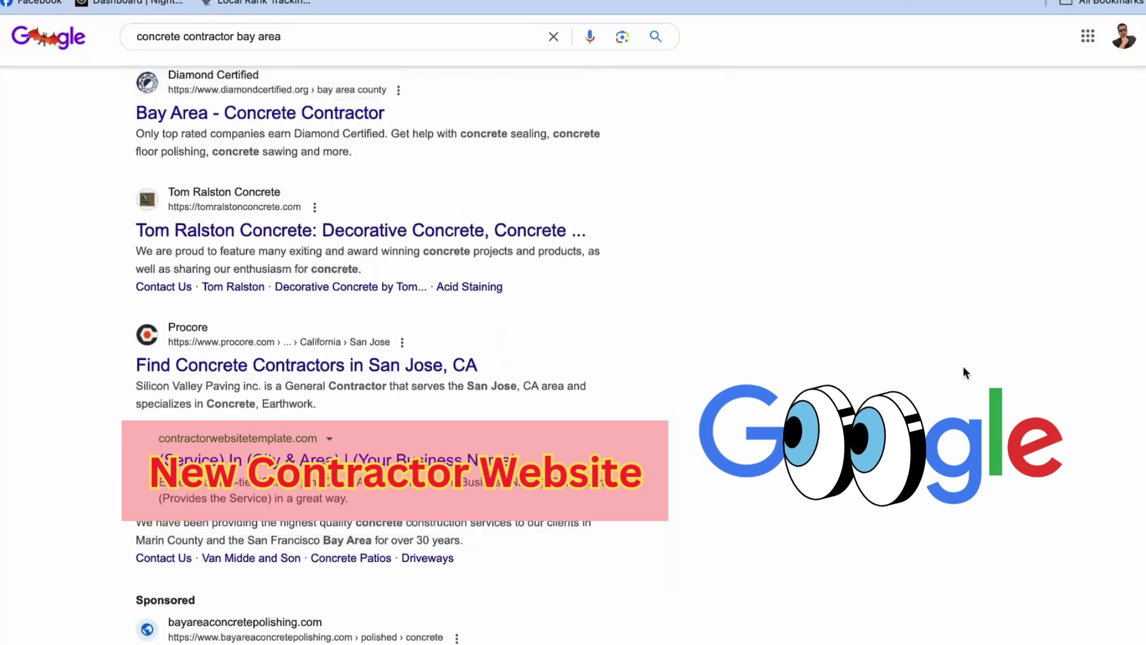
{"action": "scroll", "coordinate": [964, 371], "scroll_direction": "up", "scroll_amount": 5}
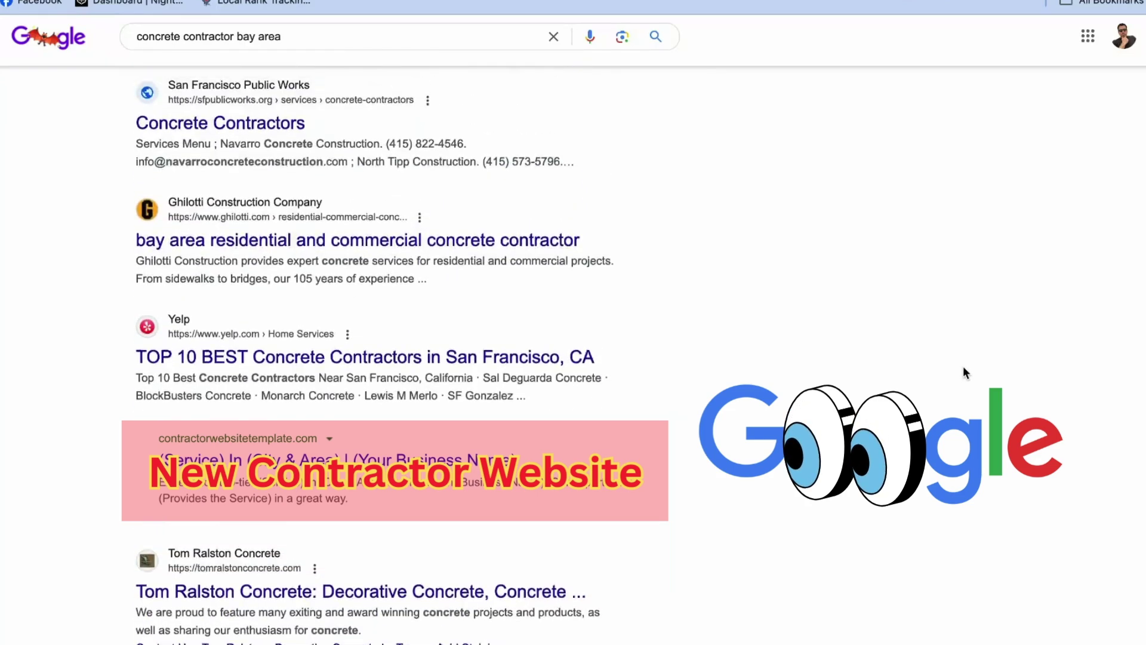
{"action": "scroll", "coordinate": [962, 366], "scroll_direction": "up", "scroll_amount": 1}
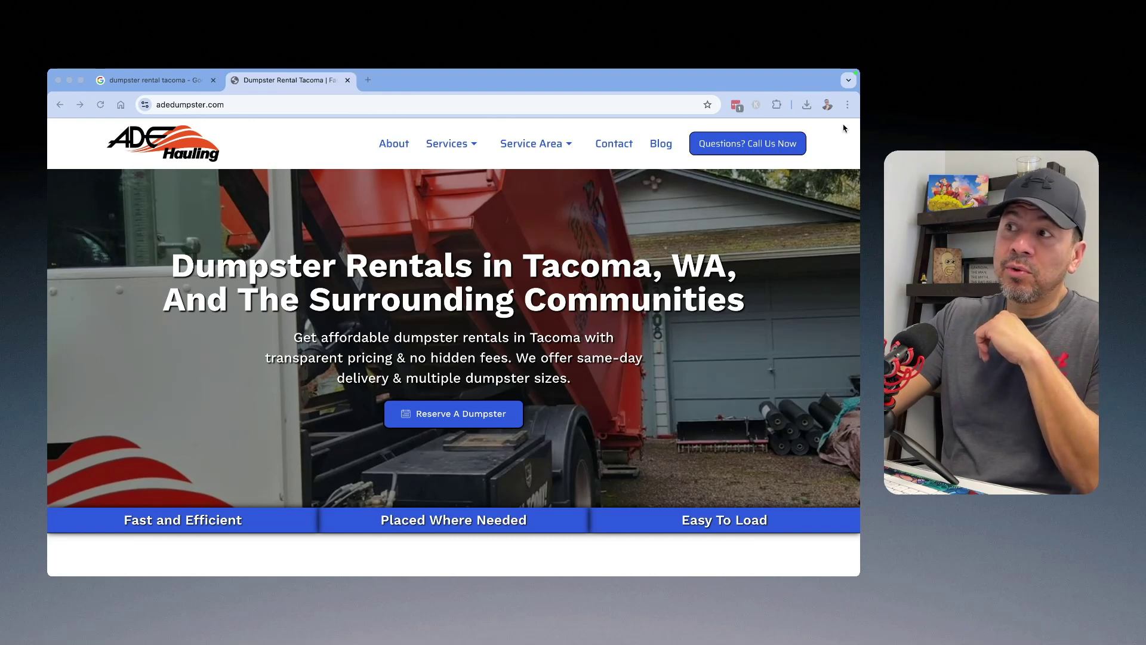
Open a new incognito window and search Google for "google ads".
{"action": "left_click", "coordinate": [847, 109]}
{"action": "left_click", "coordinate": [762, 161]}
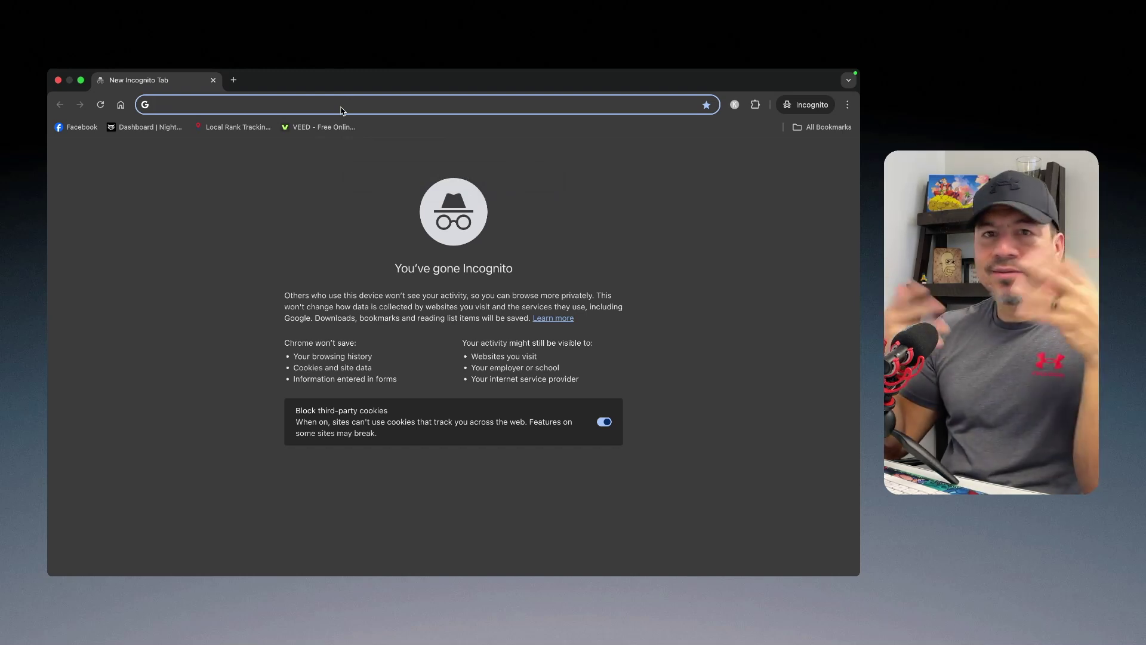
{"action": "type", "text": "google ads"}
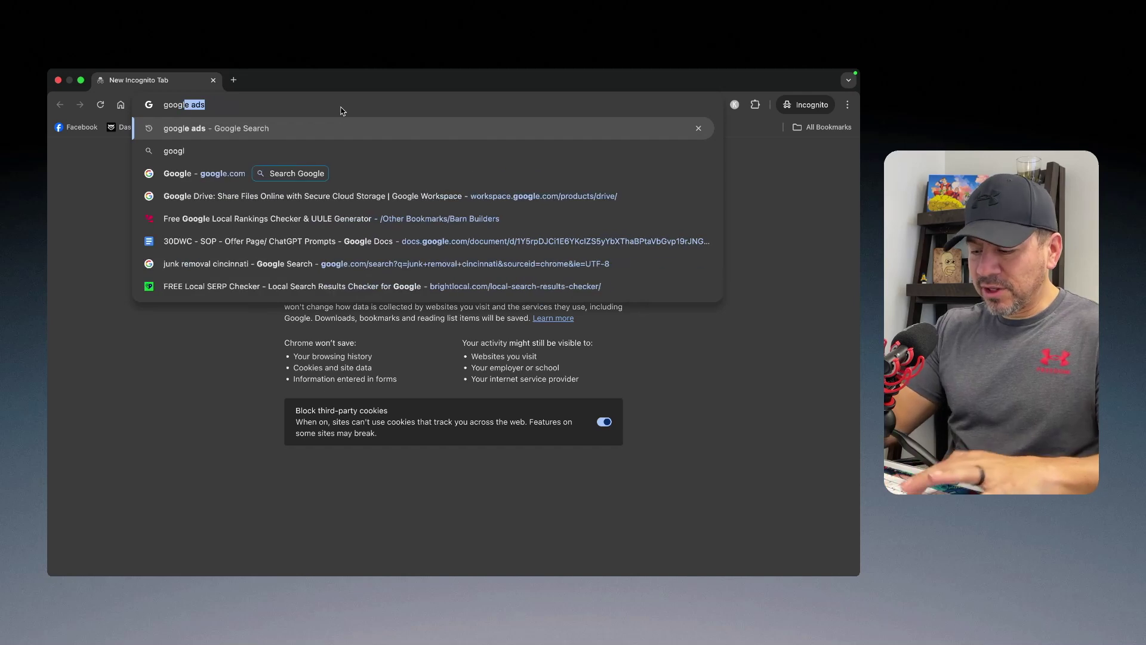
{"action": "key", "text": "Return"}
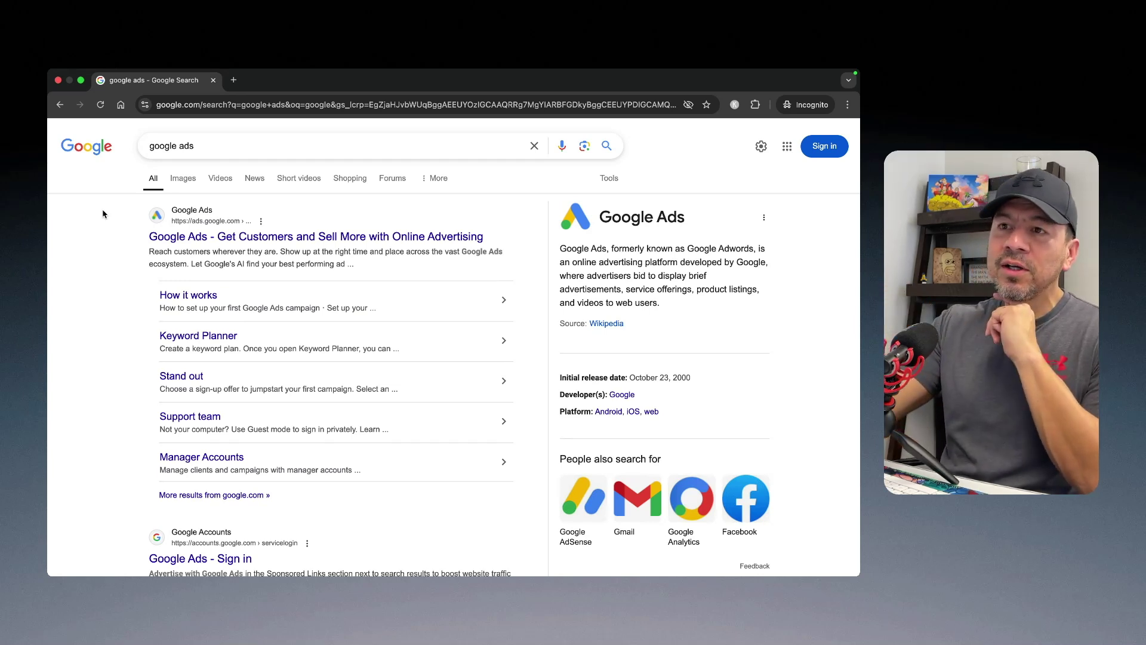
Replace the current query with "dumpster rental tacoma" and run the search.
{"action": "right_click", "coordinate": [172, 143]}
{"action": "left_click", "coordinate": [197, 240]}
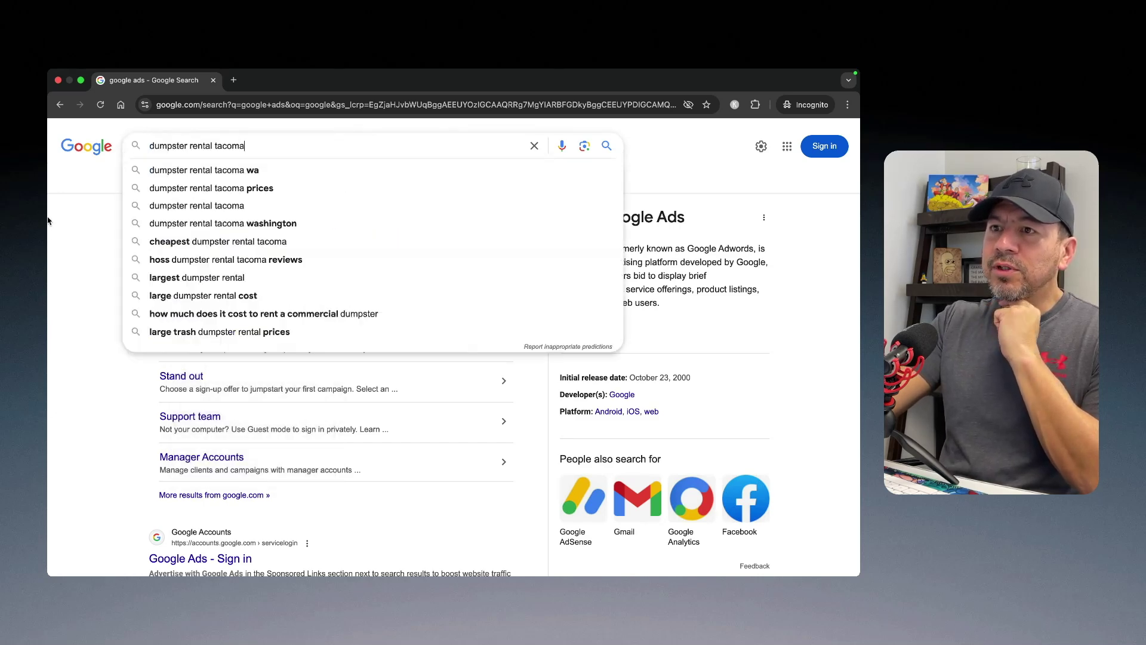
{"action": "key", "text": "Return"}
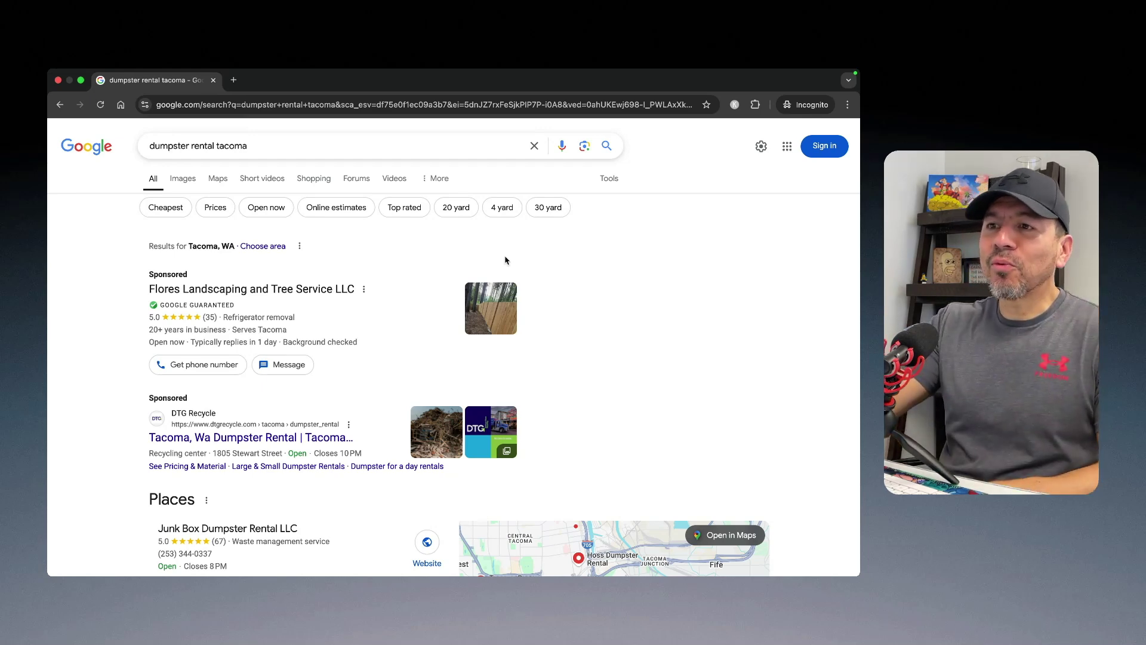
Examine the Places listings, comparing ADE Dumpster Rentals with Hoss Dumpster Rental and the other local businesses.
{"action": "scroll", "coordinate": [102, 320], "scroll_direction": "down", "scroll_amount": 6}
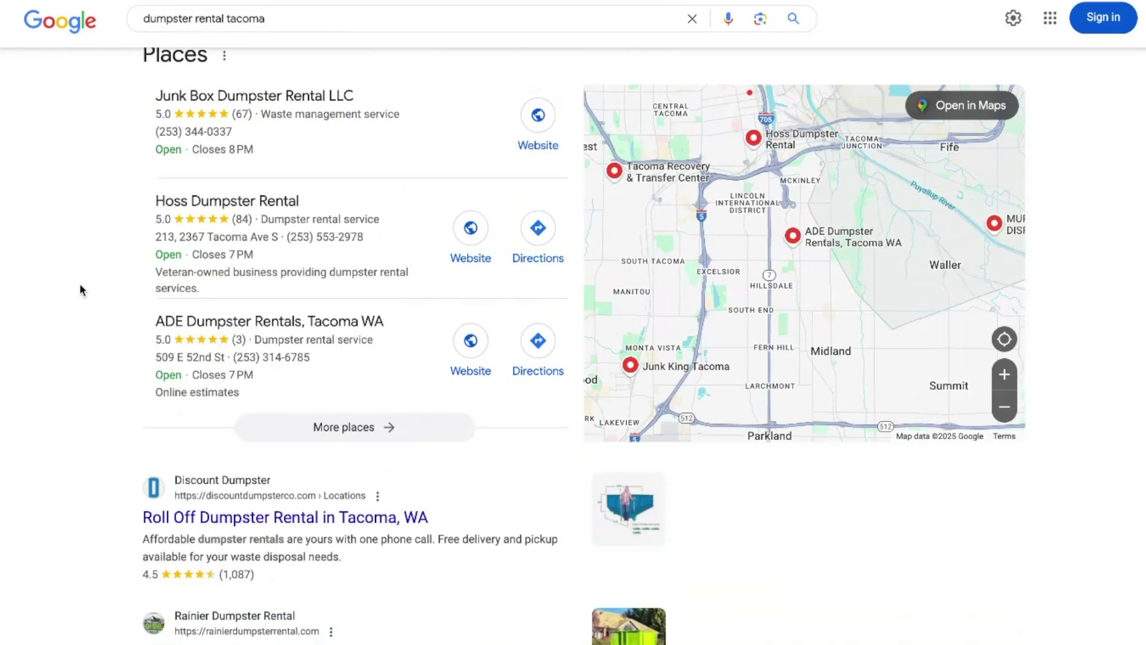
{"action": "mouse_move", "coordinate": [296, 380]}
{"action": "mouse_move", "coordinate": [233, 316]}
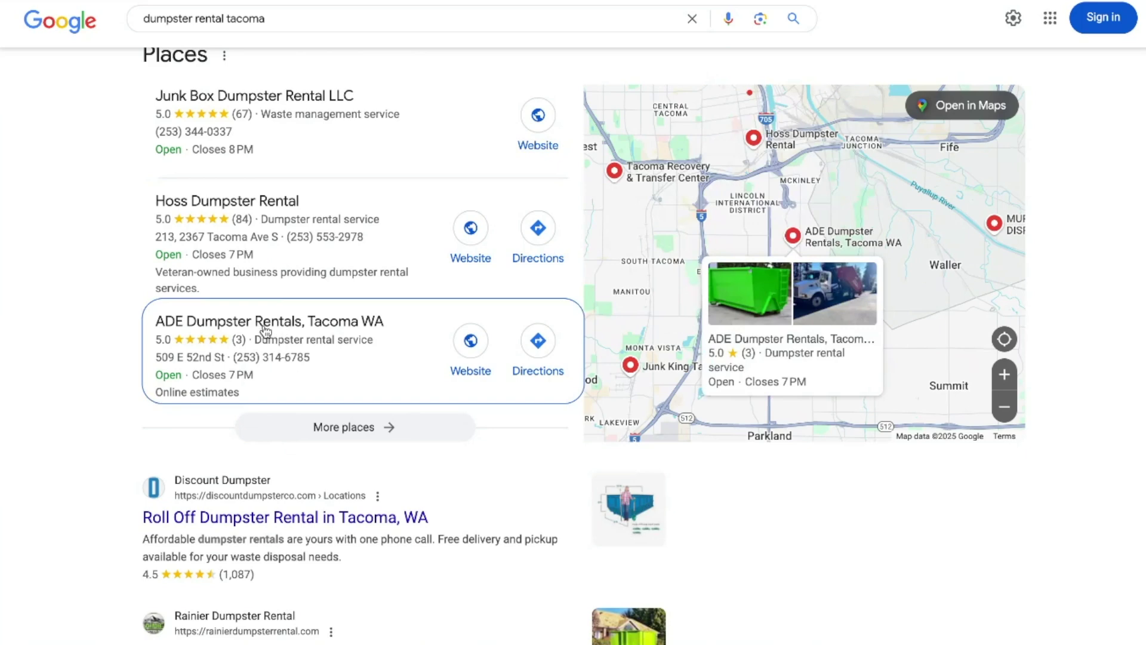
{"action": "mouse_move", "coordinate": [169, 202]}
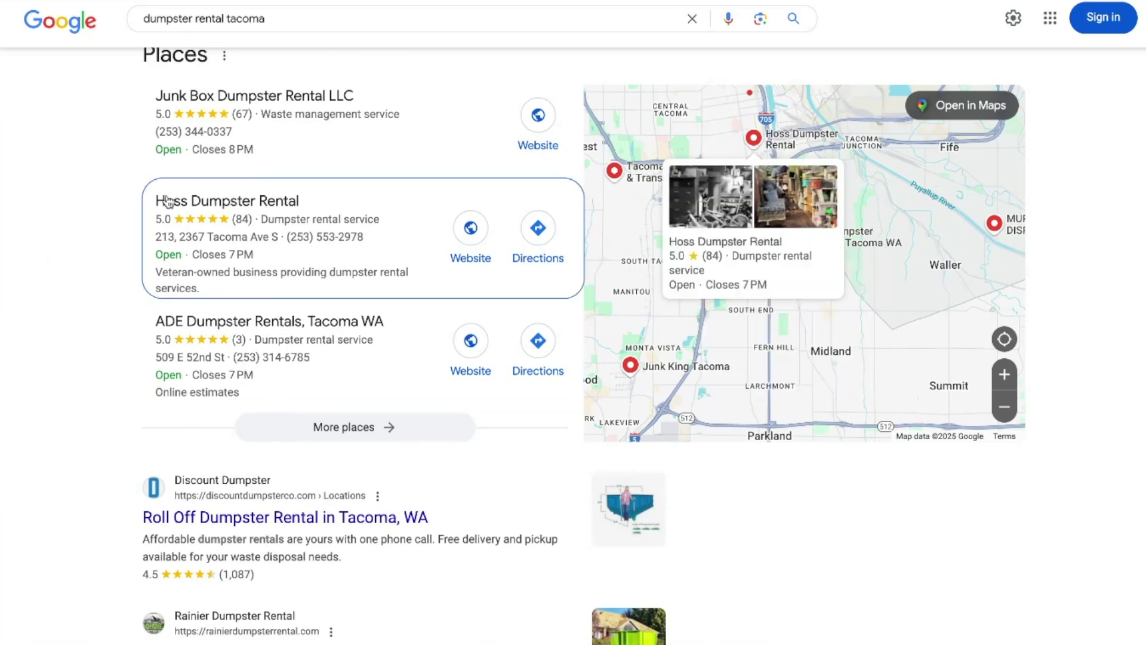
{"action": "scroll", "coordinate": [33, 205], "scroll_direction": "down", "scroll_amount": 2}
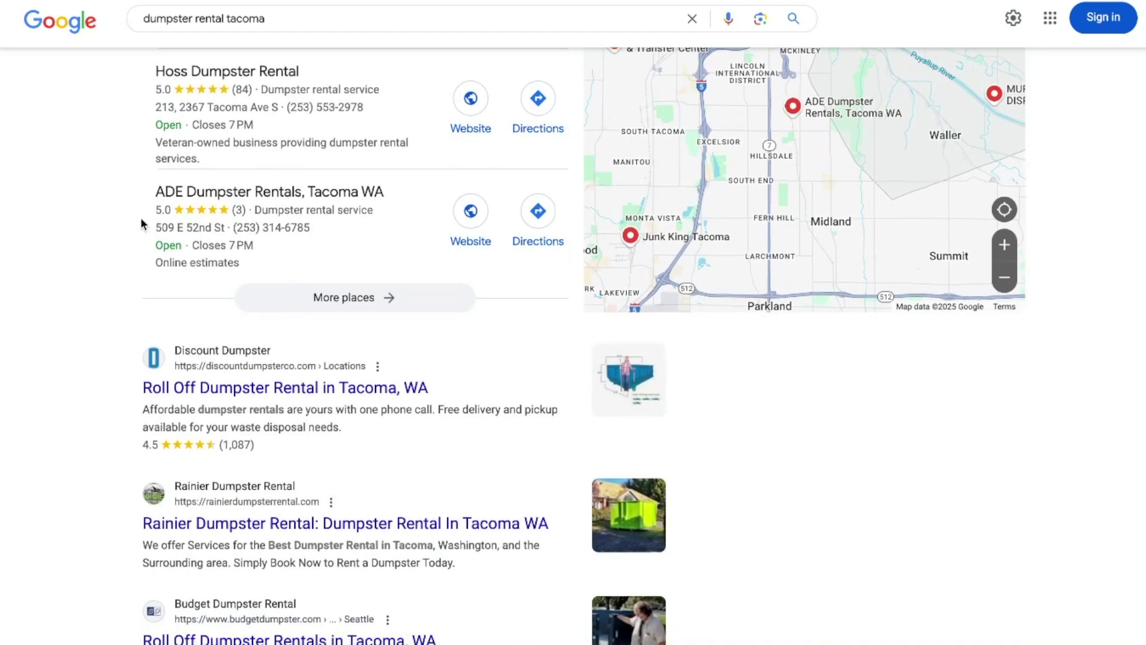
{"action": "mouse_move", "coordinate": [345, 270]}
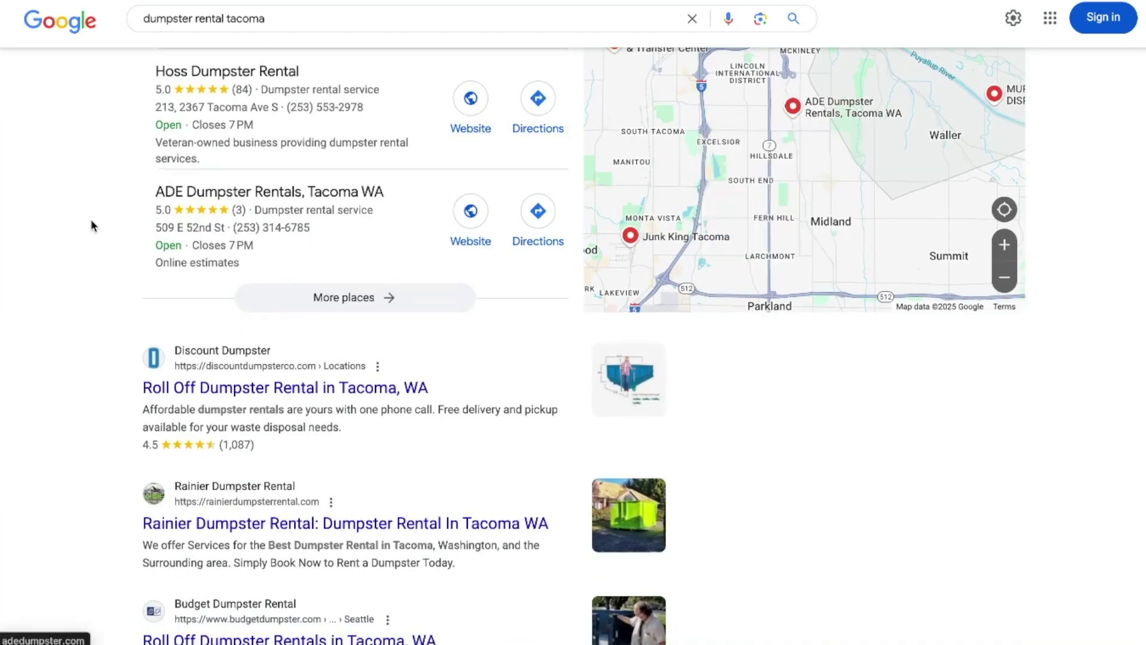
Look through the organic results for adedumpster.com, continuing from the first results page to page 2.
{"action": "scroll", "coordinate": [94, 220], "scroll_direction": "down", "scroll_amount": 6}
{"action": "scroll", "coordinate": [130, 214], "scroll_direction": "down", "scroll_amount": 9}
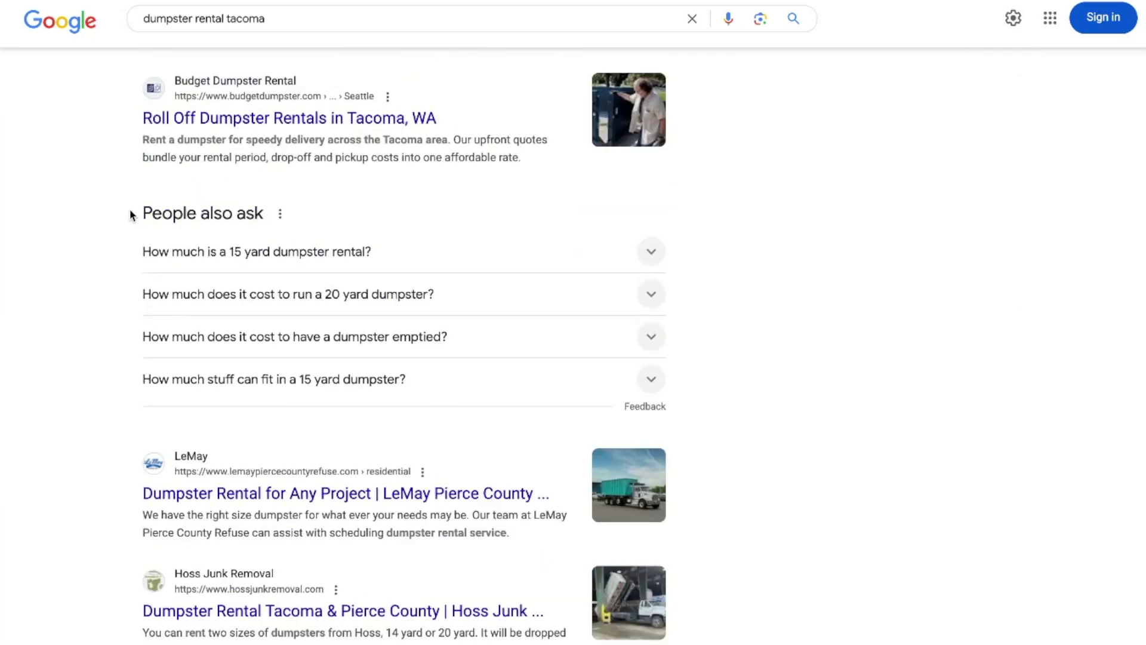
{"action": "scroll", "coordinate": [130, 215], "scroll_direction": "down", "scroll_amount": 6}
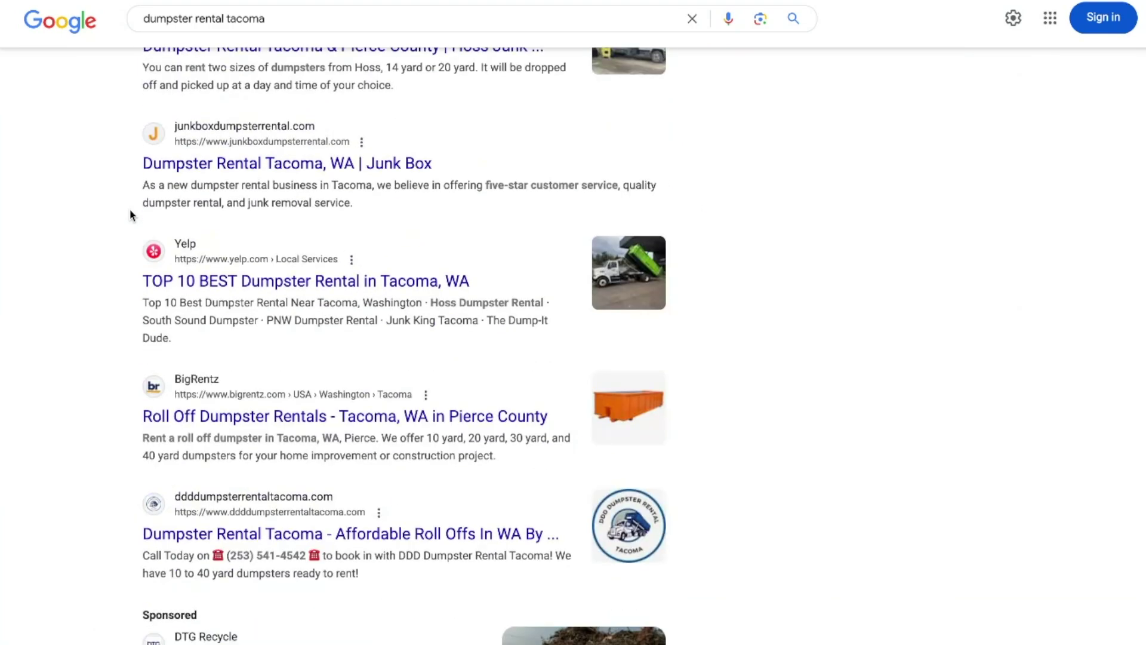
{"action": "scroll", "coordinate": [130, 214], "scroll_direction": "down", "scroll_amount": 5}
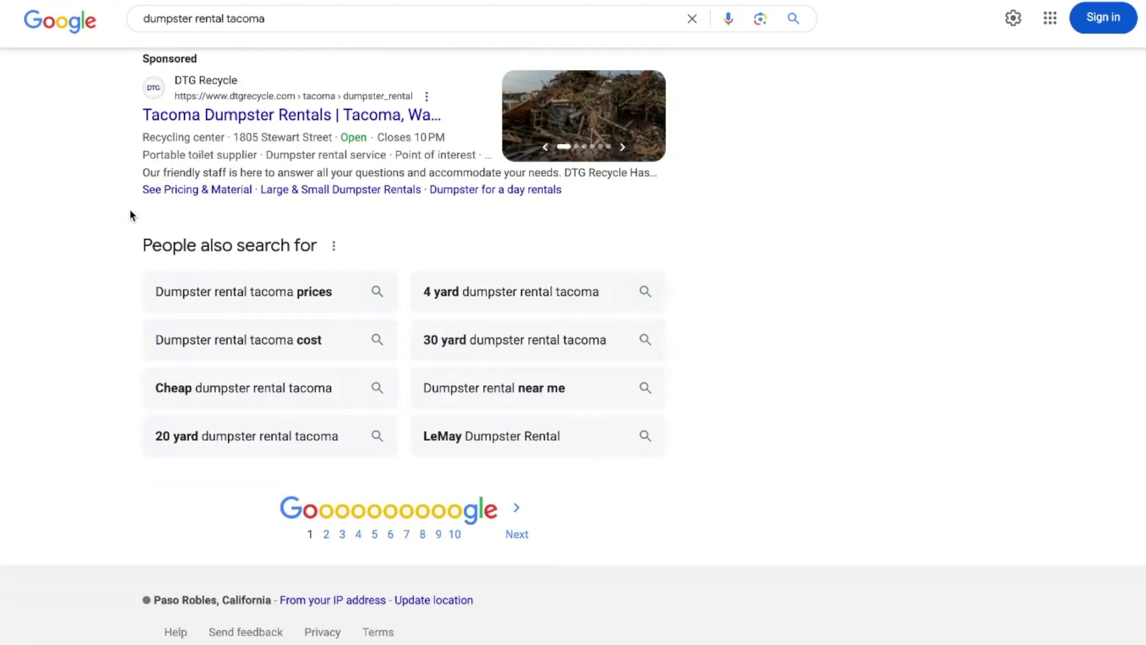
{"action": "scroll", "coordinate": [129, 213], "scroll_direction": "up", "scroll_amount": 8}
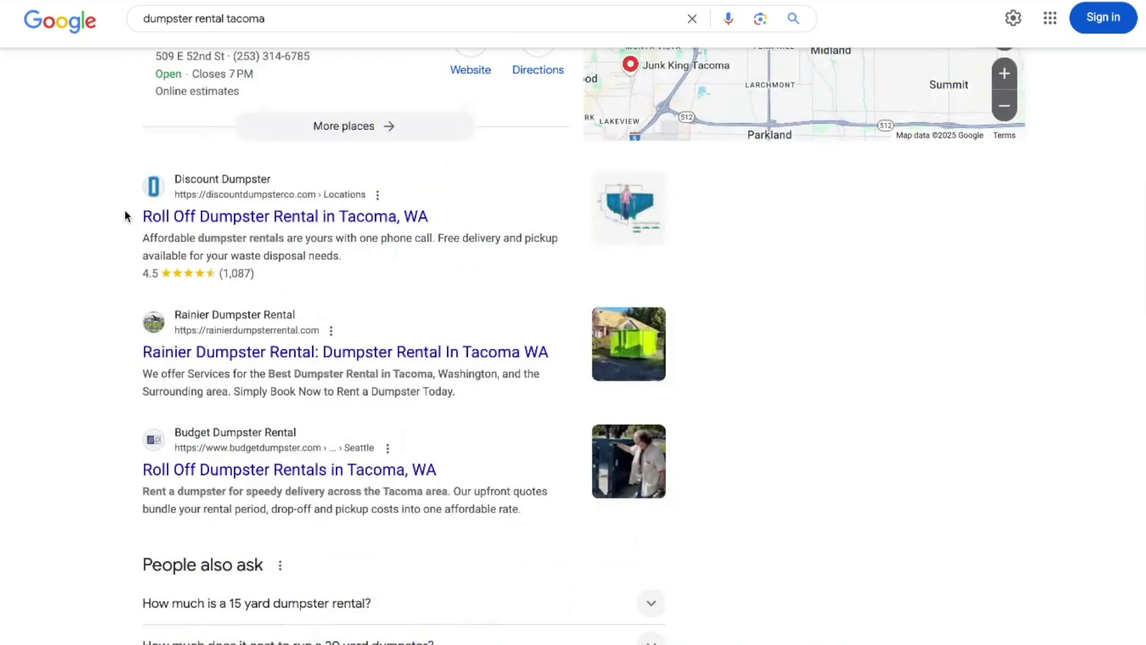
{"action": "scroll", "coordinate": [126, 215], "scroll_direction": "down", "scroll_amount": 15}
{"action": "scroll", "coordinate": [115, 216], "scroll_direction": "up", "scroll_amount": 7}
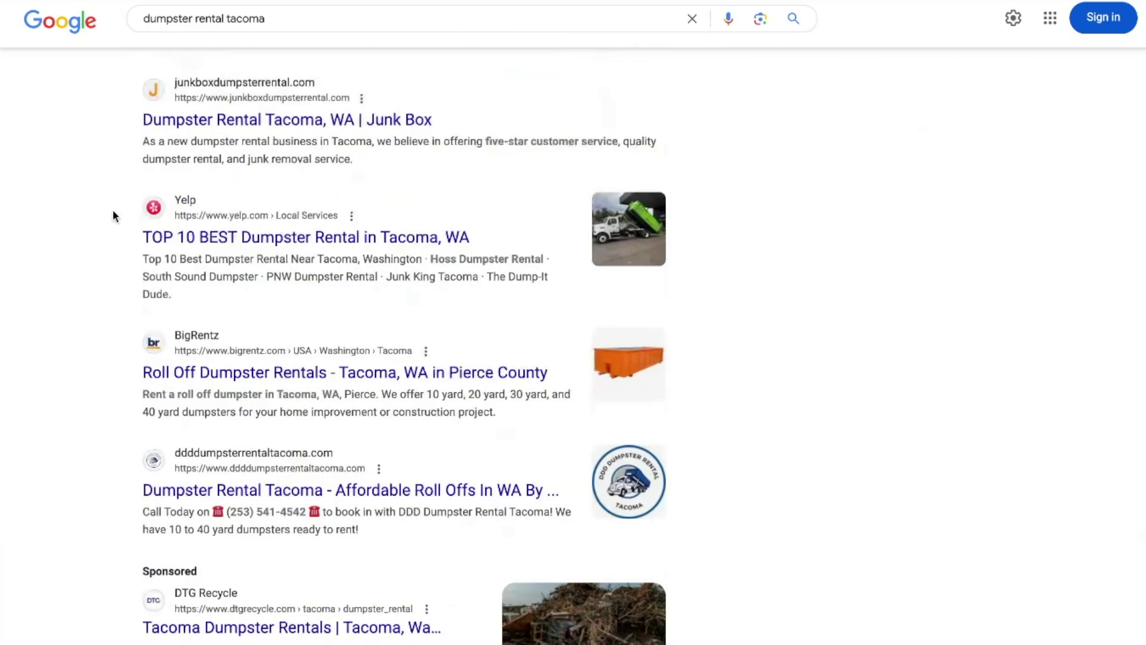
{"action": "scroll", "coordinate": [115, 216], "scroll_direction": "down", "scroll_amount": 8}
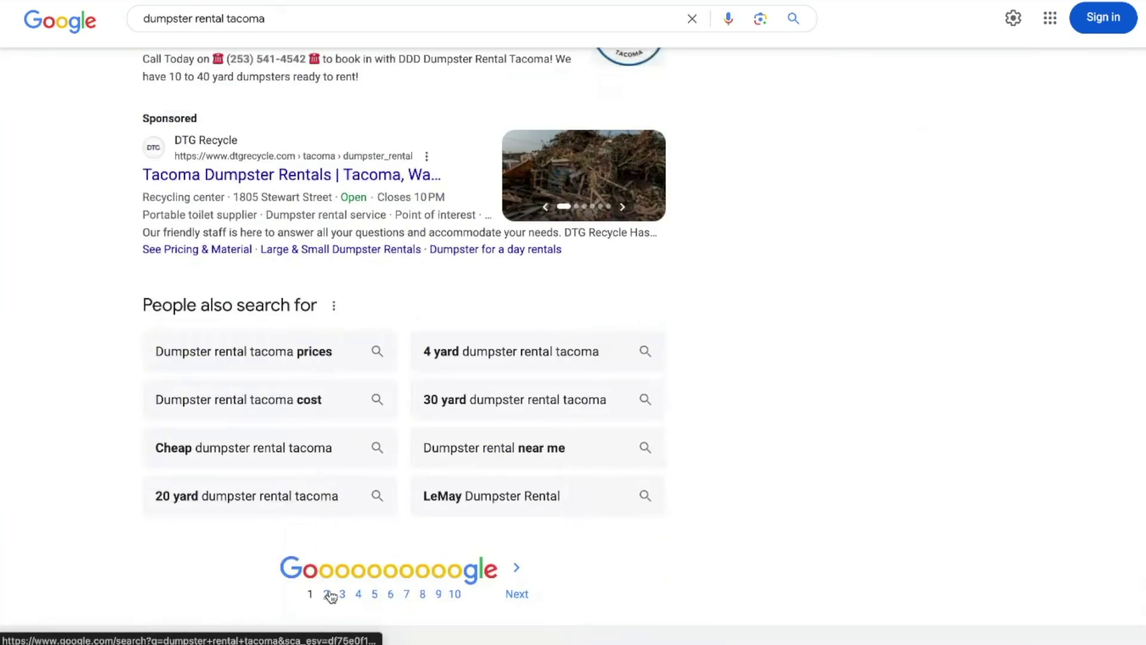
{"action": "left_click", "coordinate": [329, 594]}
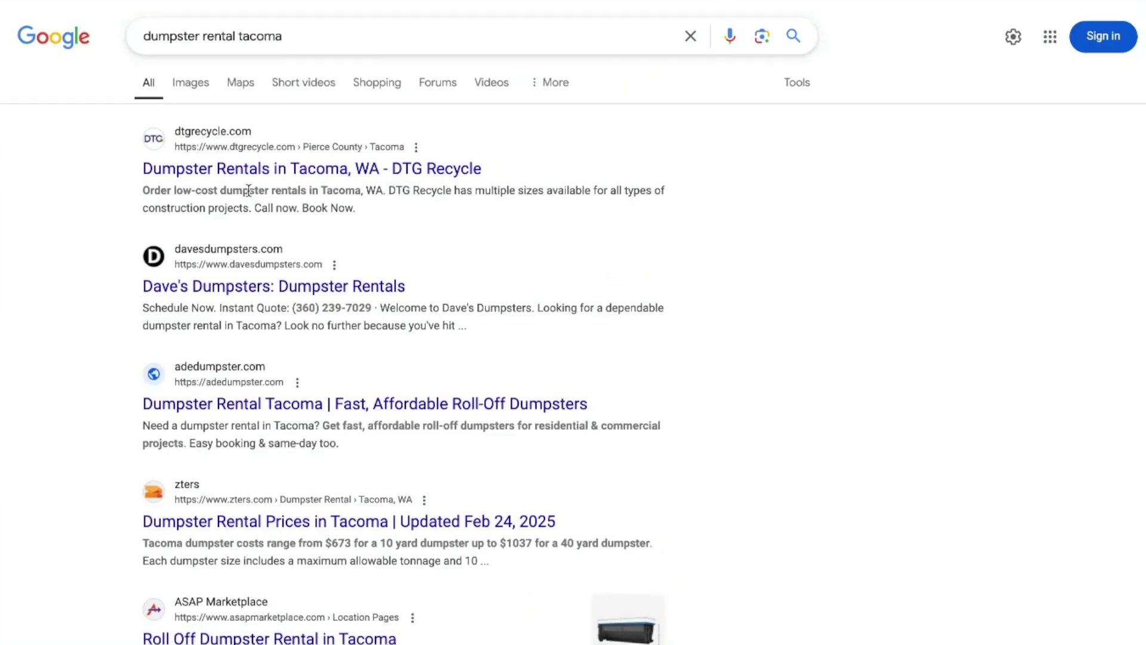
{"action": "scroll", "coordinate": [397, 359], "scroll_direction": "down", "scroll_amount": 1}
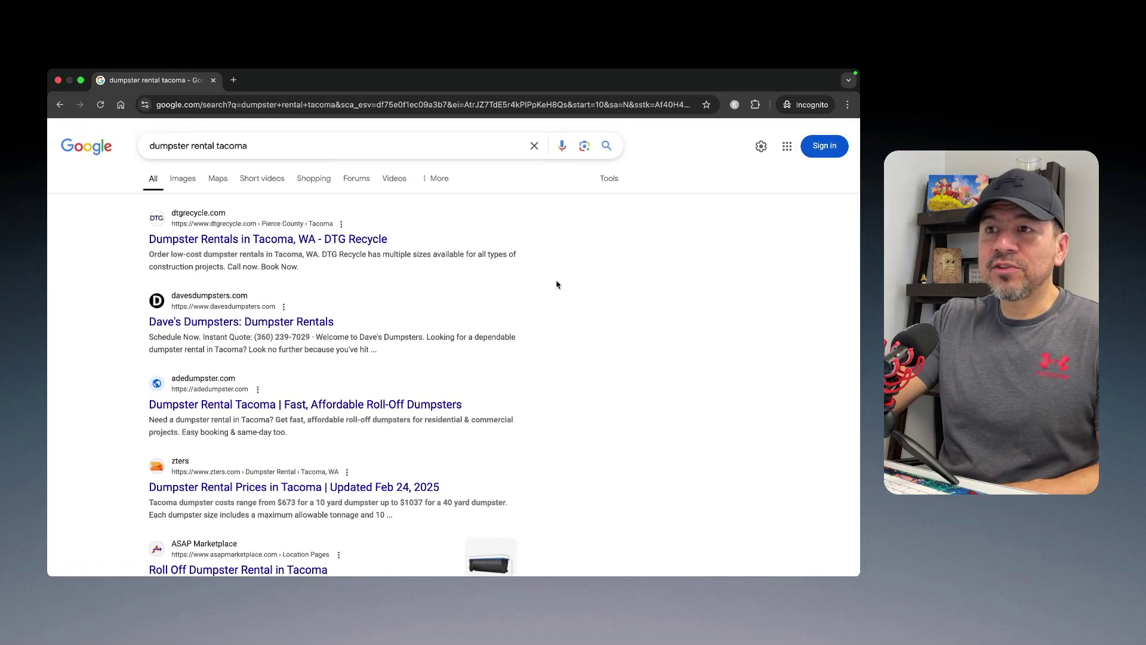
Search for "dumpster rental tacoma wa" and check results pages 1 and 2 for ADE Dumpster's listings.
{"action": "left_click", "coordinate": [59, 106]}
{"action": "left_click", "coordinate": [59, 105]}
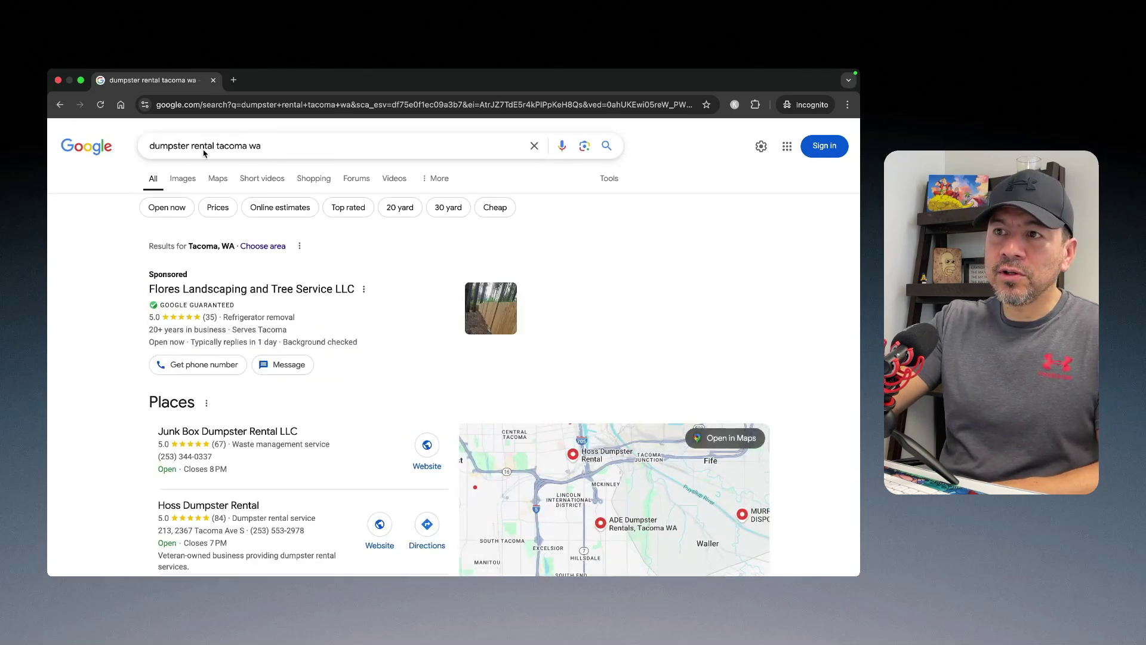
{"action": "scroll", "coordinate": [209, 418], "scroll_direction": "down", "scroll_amount": 3}
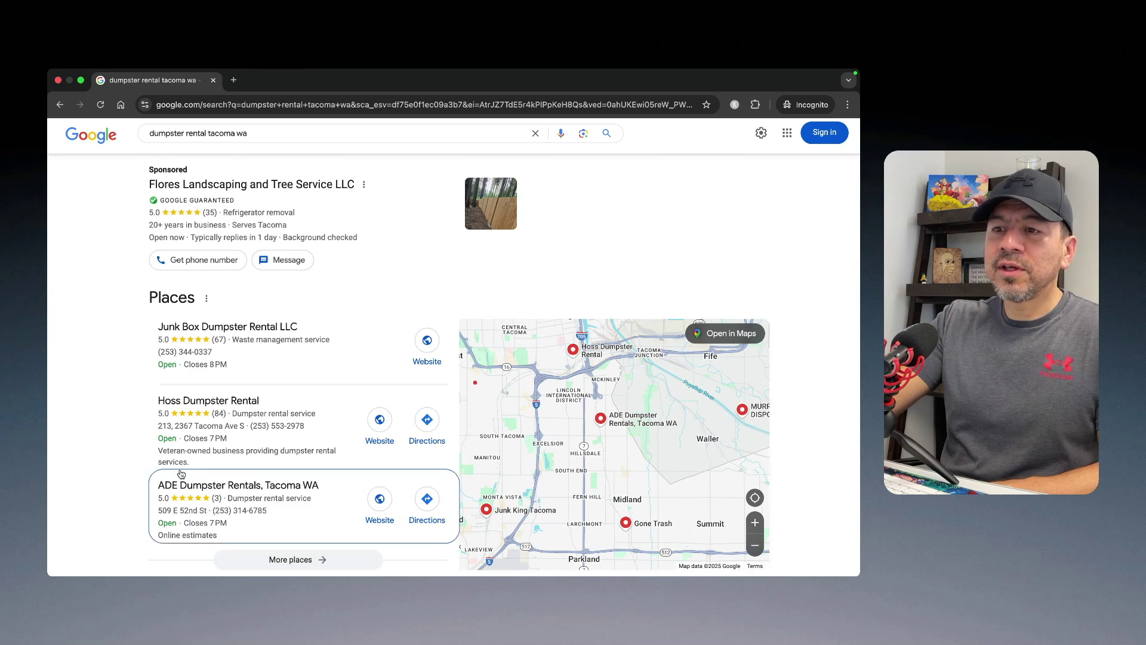
{"action": "scroll", "coordinate": [149, 477], "scroll_direction": "down", "scroll_amount": 10}
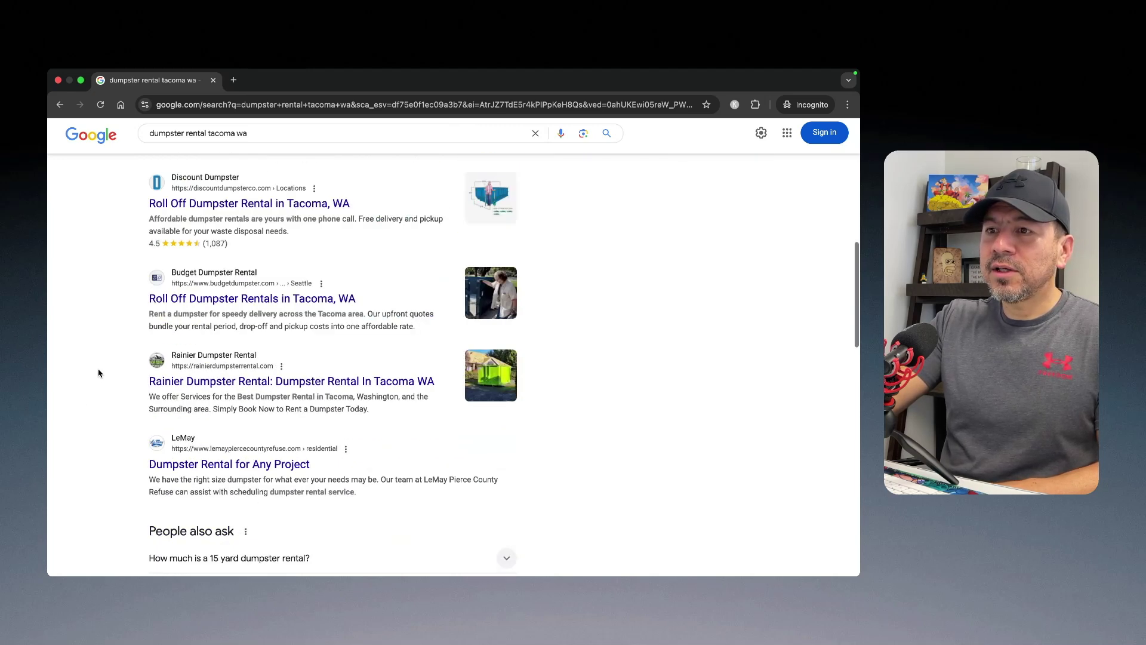
{"action": "scroll", "coordinate": [136, 360], "scroll_direction": "down", "scroll_amount": 10}
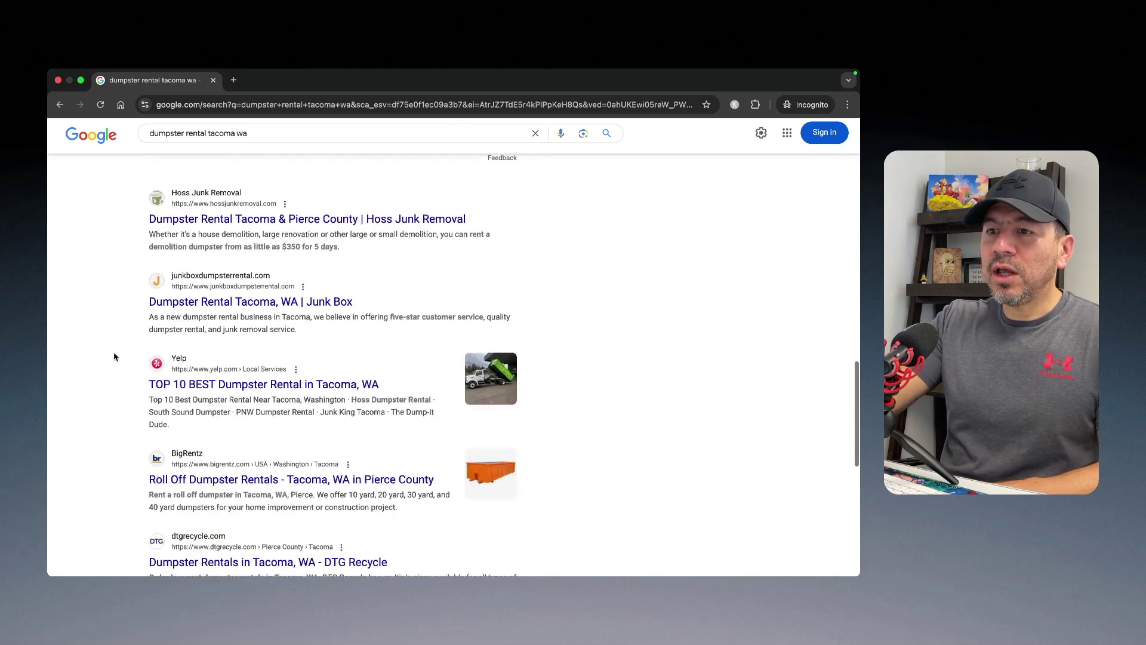
{"action": "scroll", "coordinate": [115, 357], "scroll_direction": "down", "scroll_amount": 6}
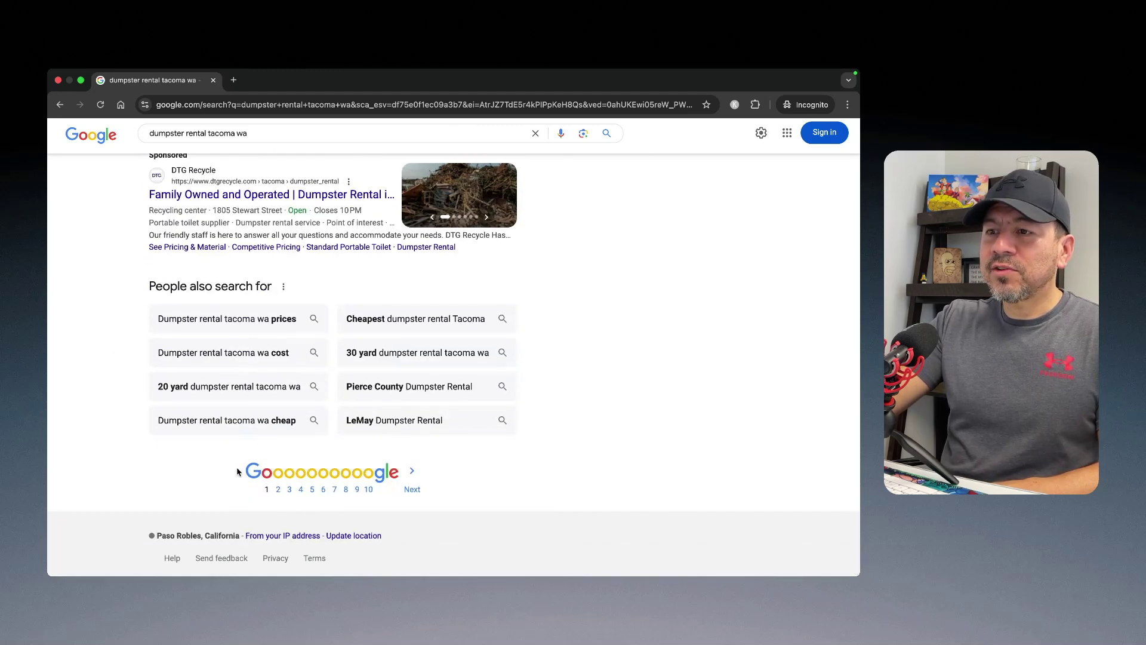
{"action": "left_click", "coordinate": [278, 489]}
{"action": "scroll", "coordinate": [204, 403], "scroll_direction": "down", "scroll_amount": 3}
{"action": "scroll", "coordinate": [204, 404], "scroll_direction": "up", "scroll_amount": 3}
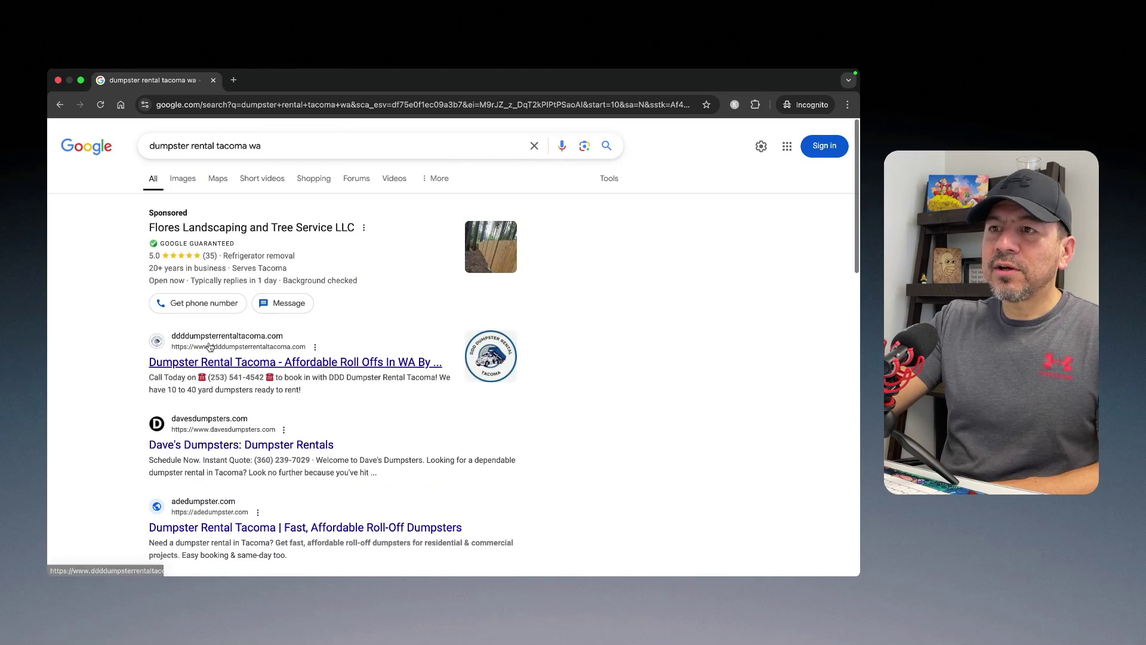
Change the query to "dumpster rental tacoma washington" and check results pages 1 and 2 for ADE Dumpster's listings.
{"action": "left_click", "coordinate": [287, 150]}
{"action": "type", "text": "shington"}
{"action": "key", "text": "Return"}
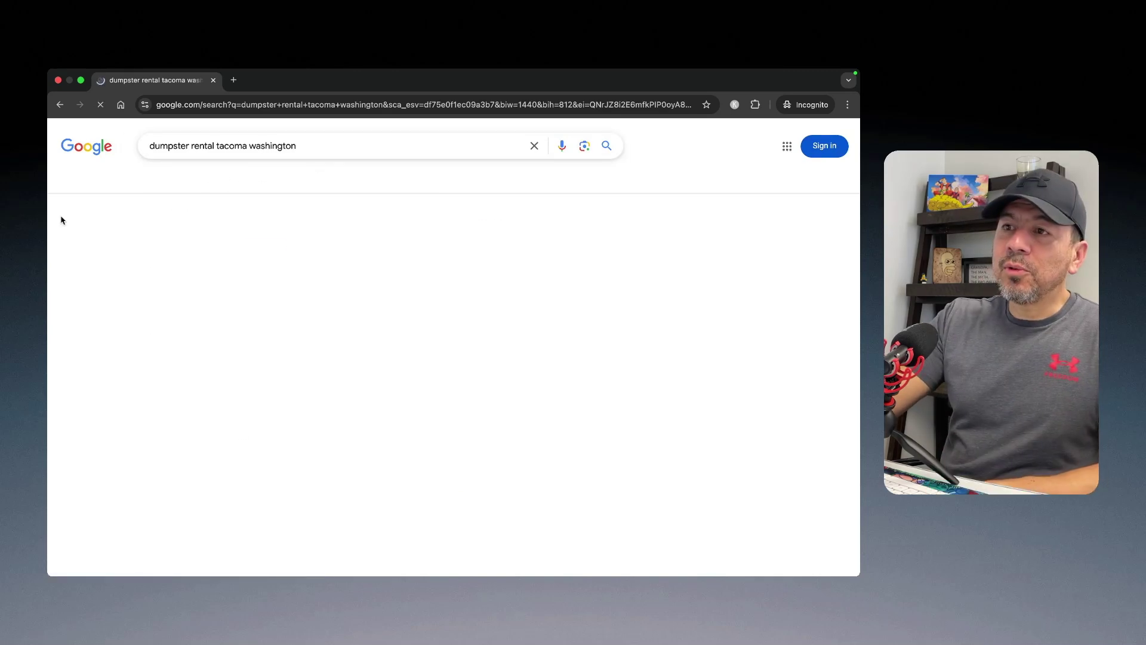
{"action": "scroll", "coordinate": [70, 308], "scroll_direction": "down", "scroll_amount": 3}
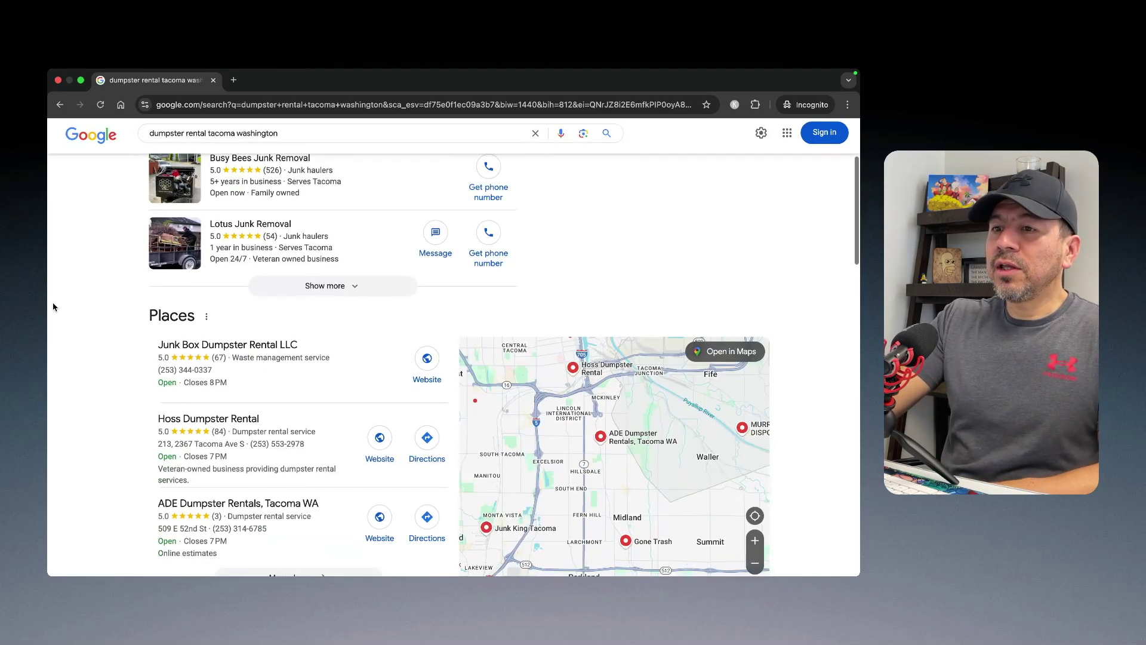
{"action": "scroll", "coordinate": [79, 419], "scroll_direction": "down", "scroll_amount": 10}
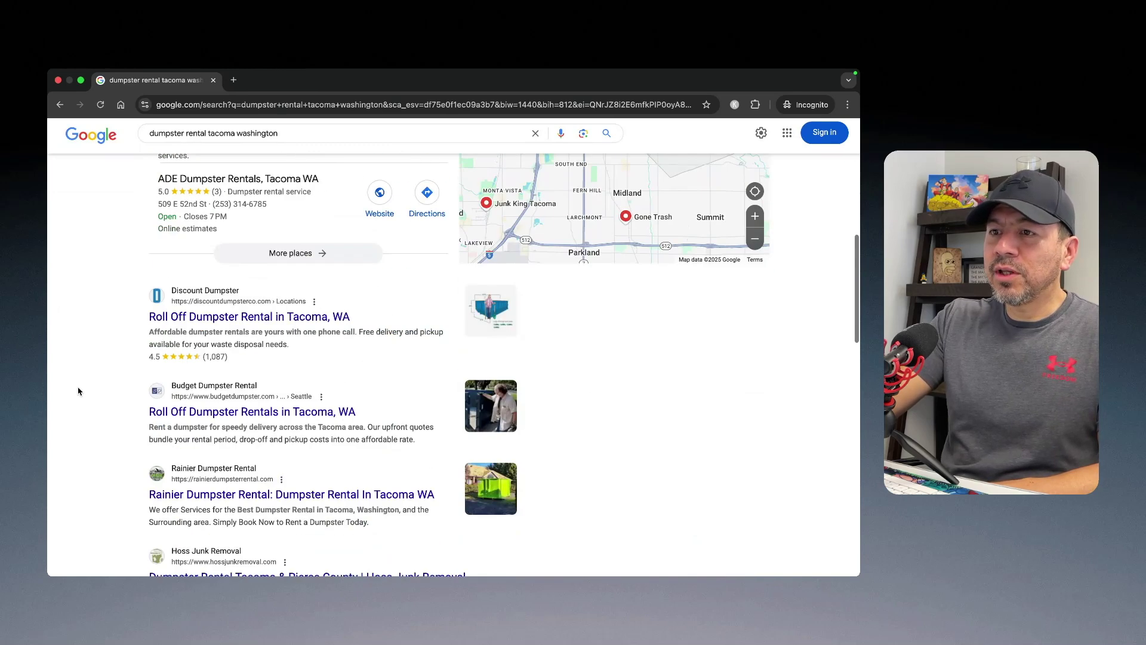
{"action": "scroll", "coordinate": [93, 392], "scroll_direction": "down", "scroll_amount": 9}
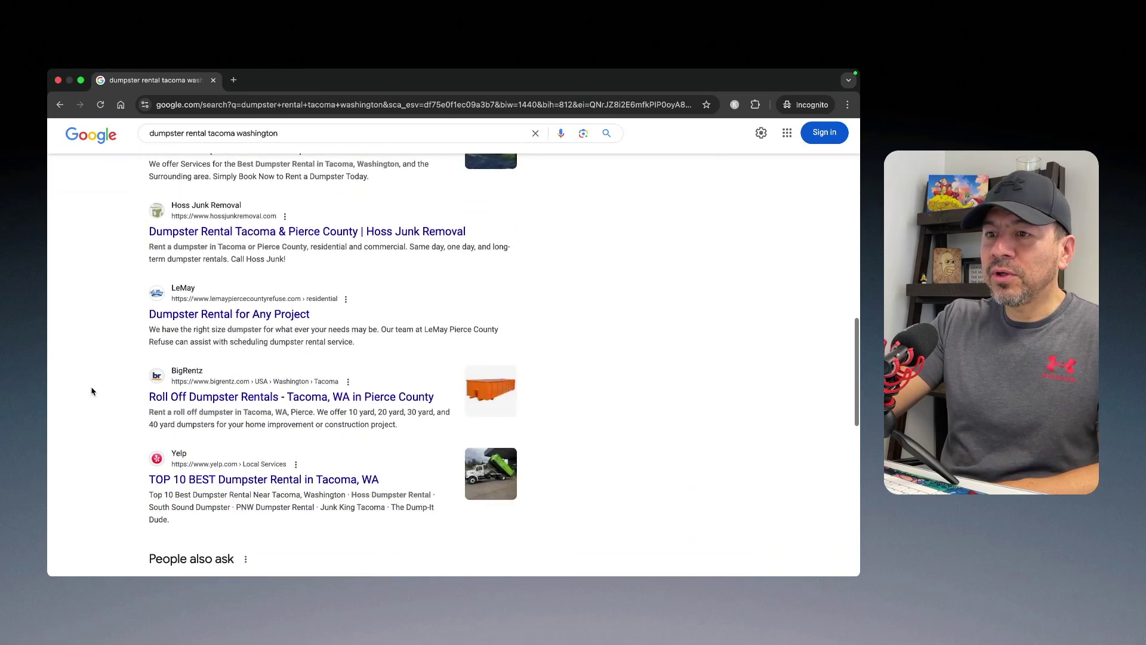
{"action": "scroll", "coordinate": [113, 408], "scroll_direction": "down", "scroll_amount": 4}
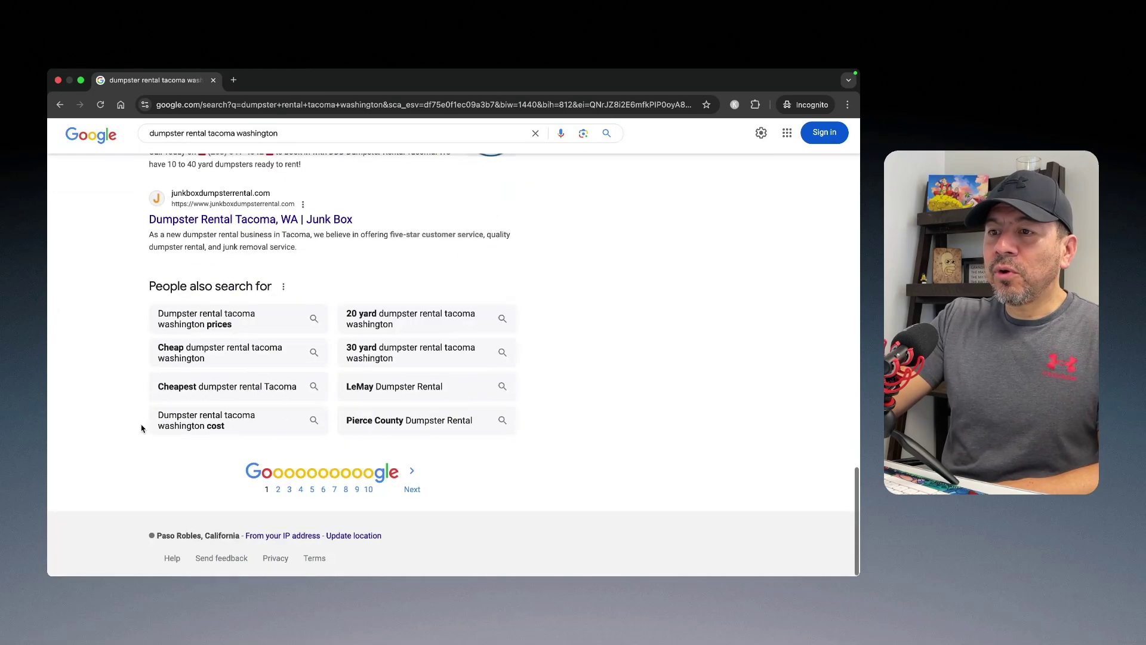
{"action": "left_click", "coordinate": [278, 489]}
{"action": "scroll", "coordinate": [90, 305], "scroll_direction": "down", "scroll_amount": 3}
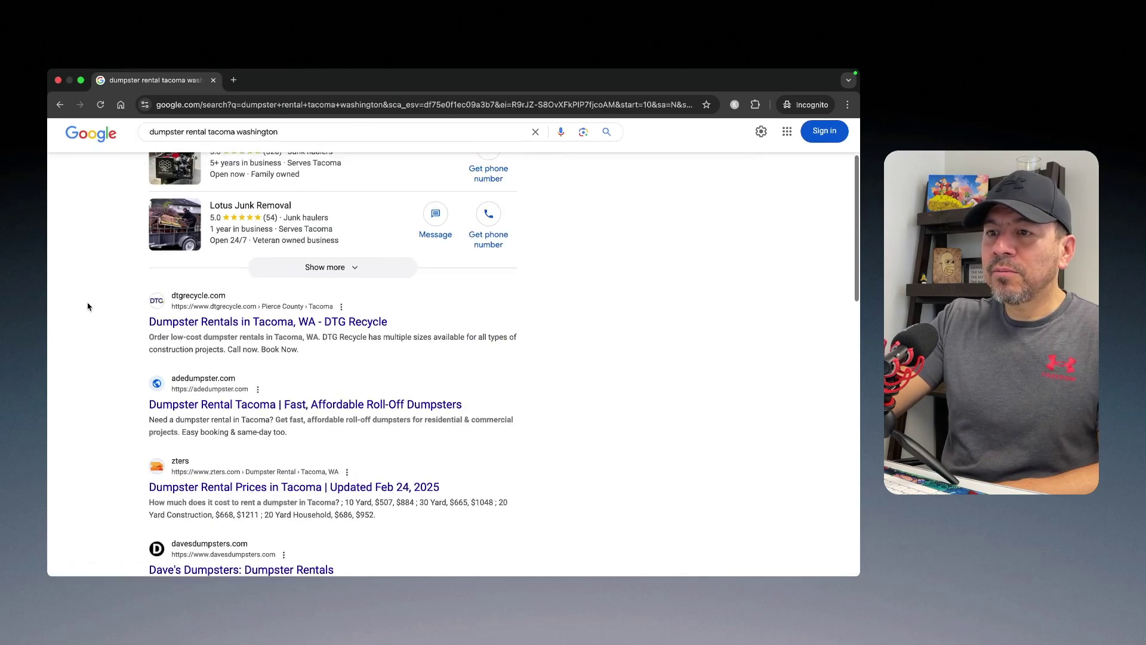
{"action": "scroll", "coordinate": [87, 307], "scroll_direction": "down", "scroll_amount": 1}
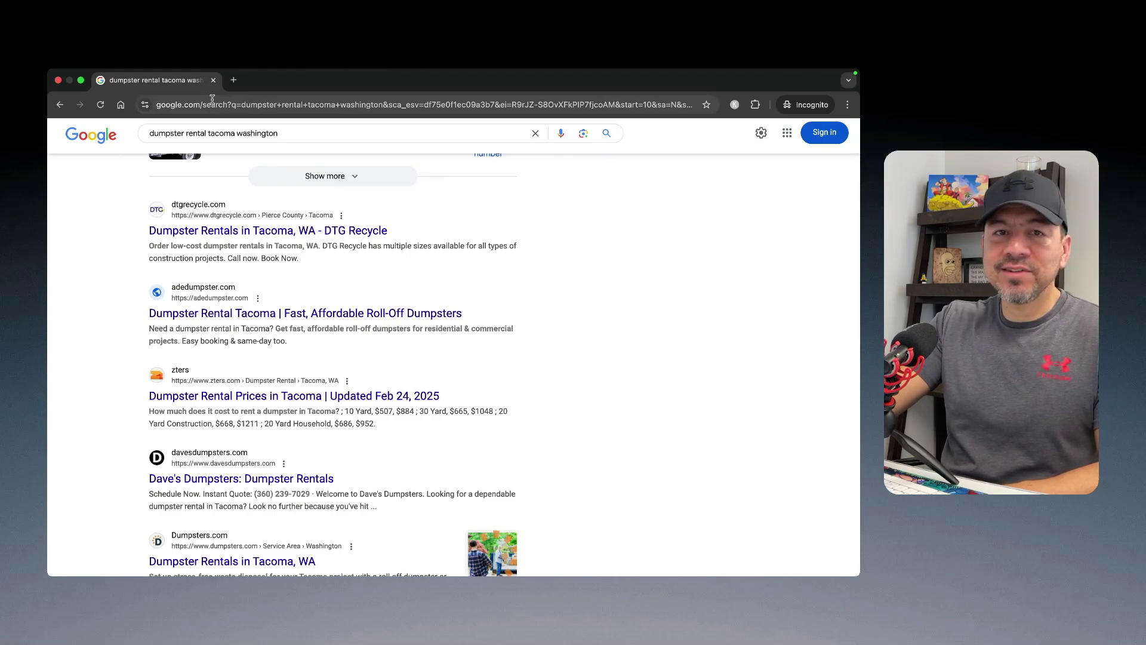
Open the adedumpster.com result, skim its homepage, return to the search results and close the incognito window.
{"action": "left_click", "coordinate": [304, 314]}
{"action": "scroll", "coordinate": [453, 311], "scroll_direction": "down", "scroll_amount": 10}
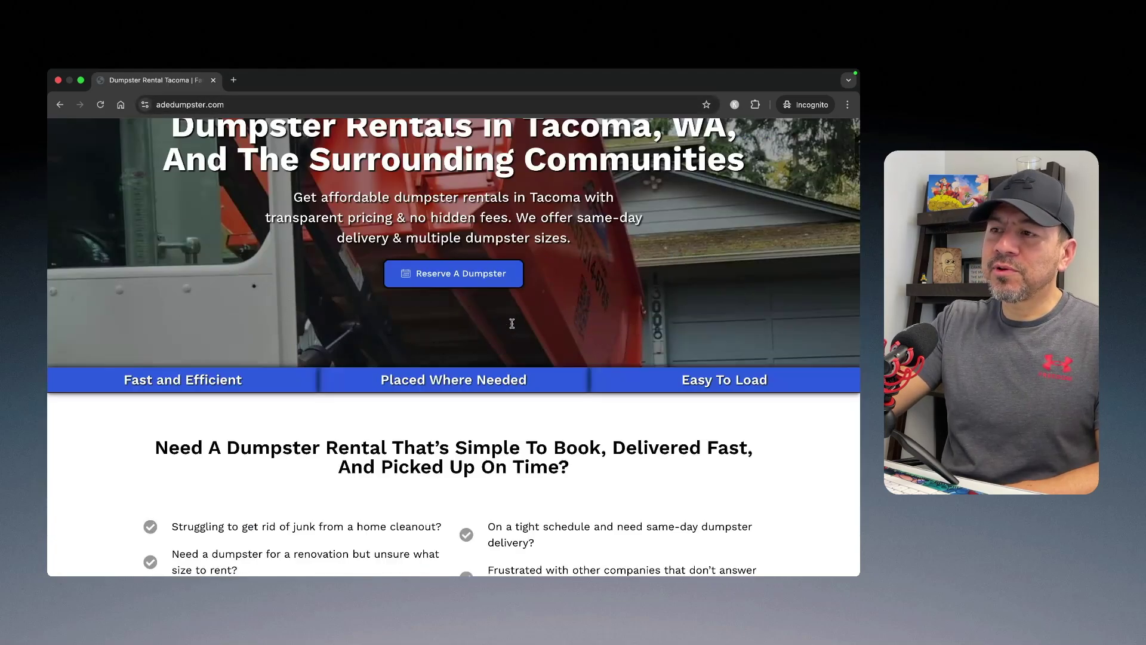
{"action": "scroll", "coordinate": [512, 327], "scroll_direction": "down", "scroll_amount": 20}
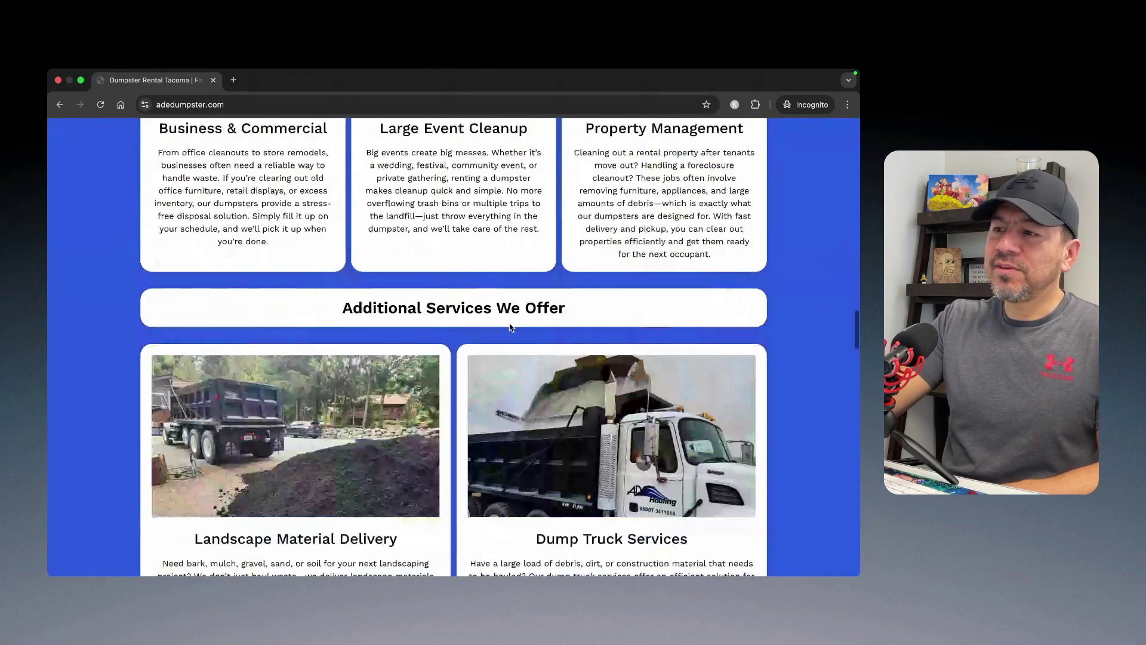
{"action": "scroll", "coordinate": [515, 322], "scroll_direction": "up", "scroll_amount": 20}
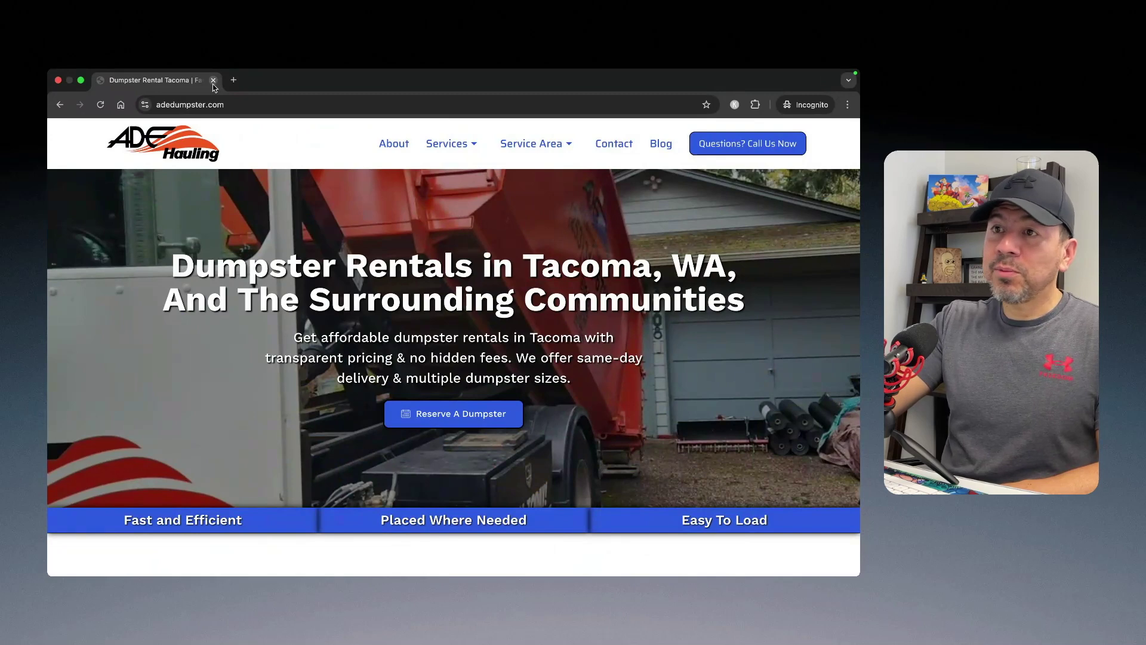
{"action": "left_click", "coordinate": [60, 106]}
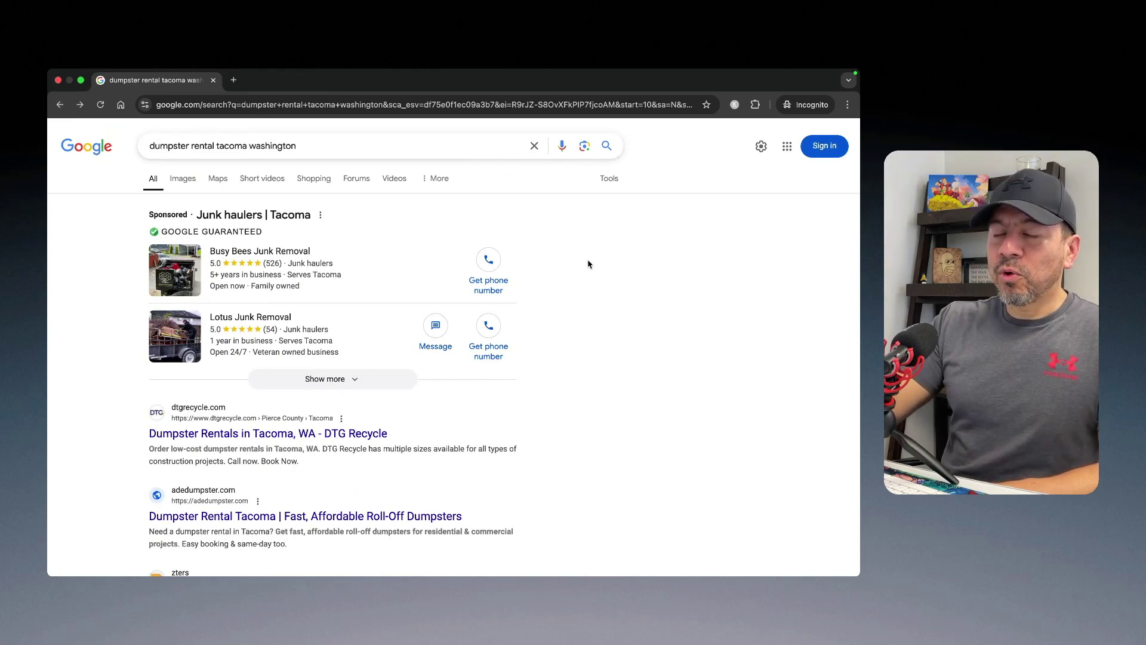
{"action": "left_click", "coordinate": [213, 80]}
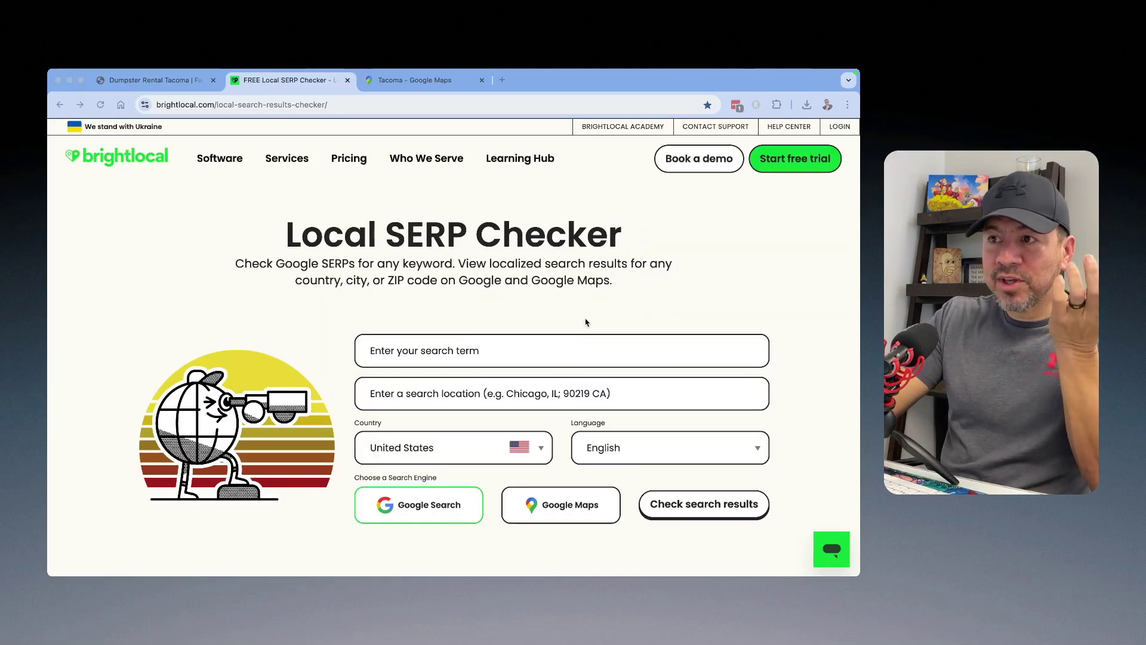
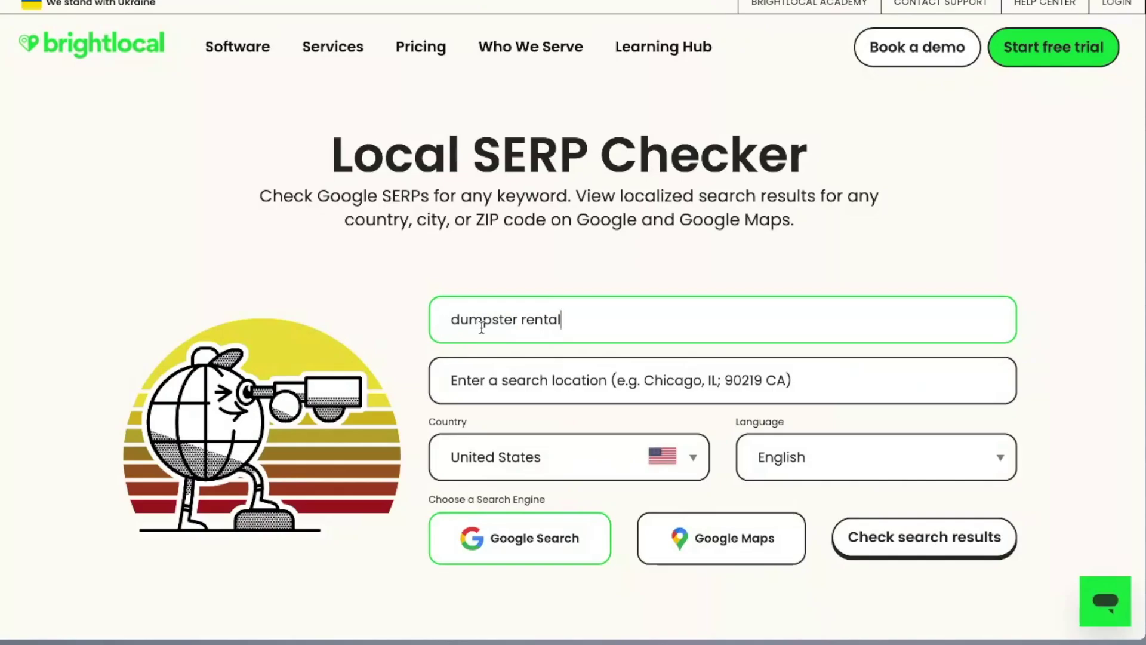
Run a Local SERP check for "dumpster rental" at the Fred Meyer address in Federal Way, WA, and open results page 1.
{"action": "left_click", "coordinate": [560, 441]}
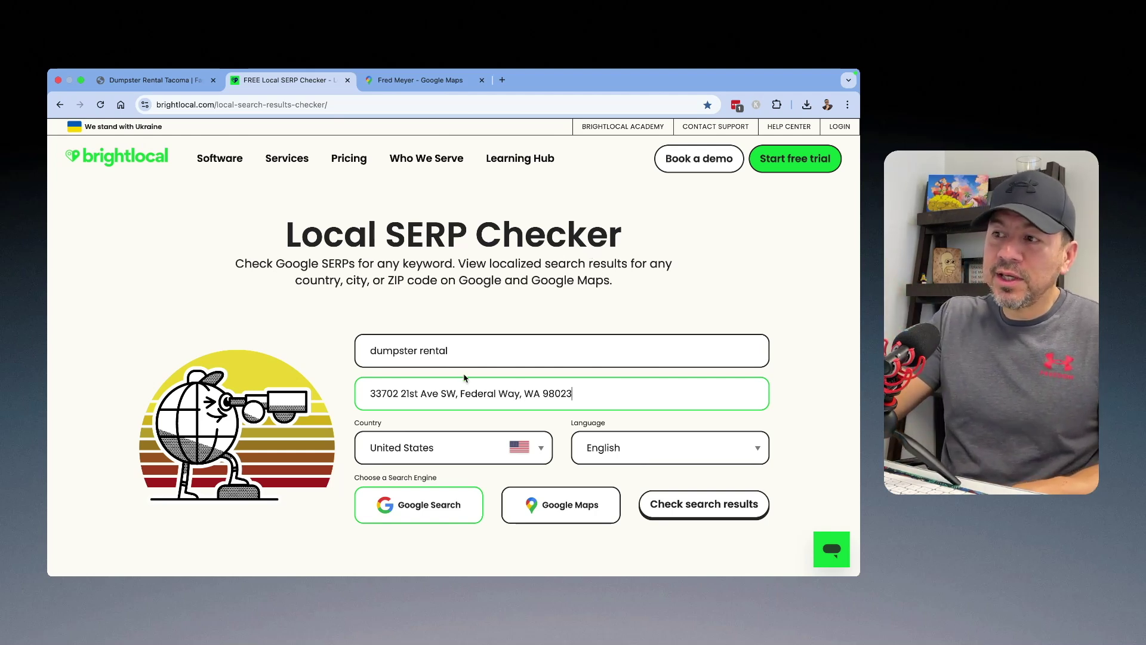
{"action": "left_click", "coordinate": [706, 508]}
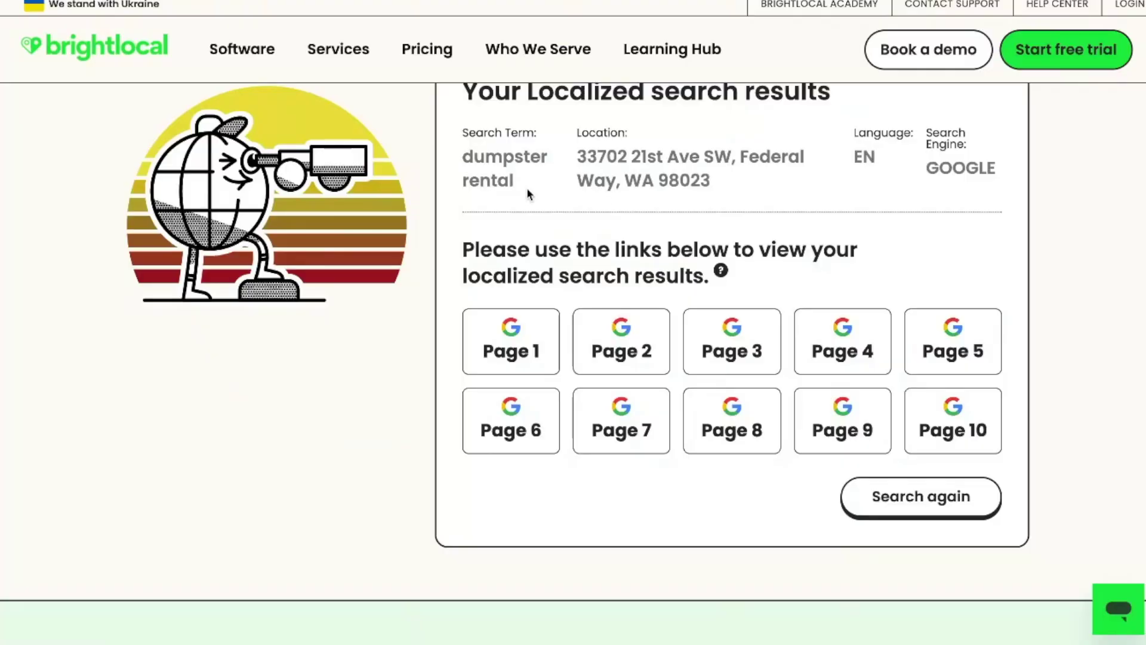
{"action": "left_click", "coordinate": [518, 352]}
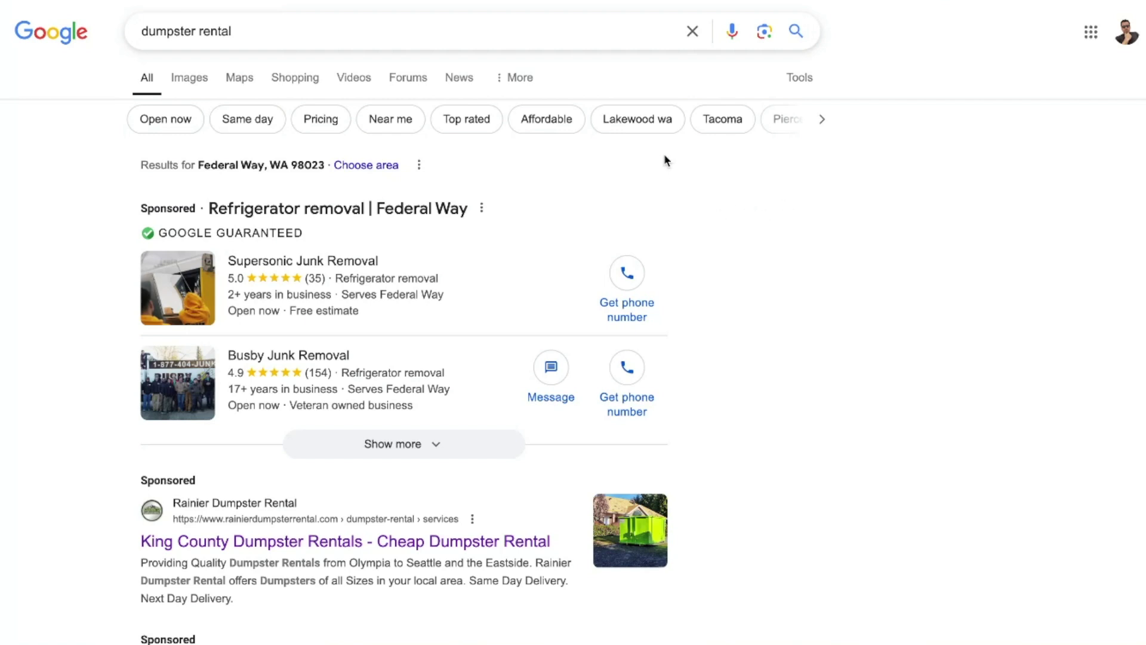
Examine the Federal Way results page from the sponsored ads and AI Overview through the organic results and Businesses listings.
{"action": "scroll", "coordinate": [640, 197], "scroll_direction": "down", "scroll_amount": 1}
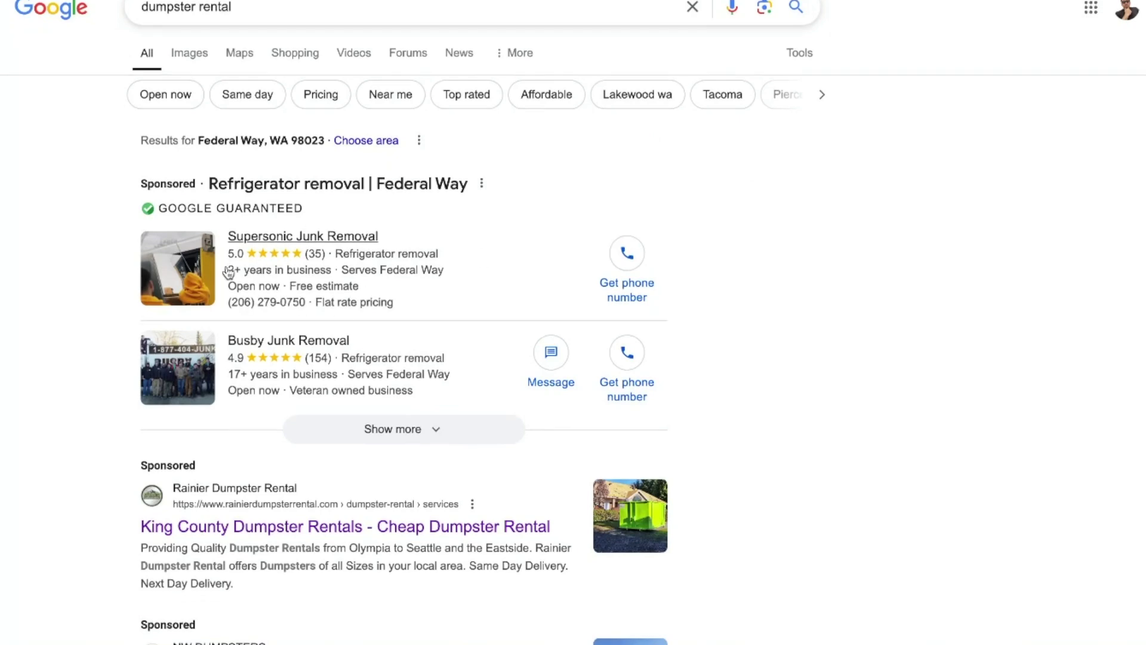
{"action": "scroll", "coordinate": [104, 281], "scroll_direction": "down", "scroll_amount": 6}
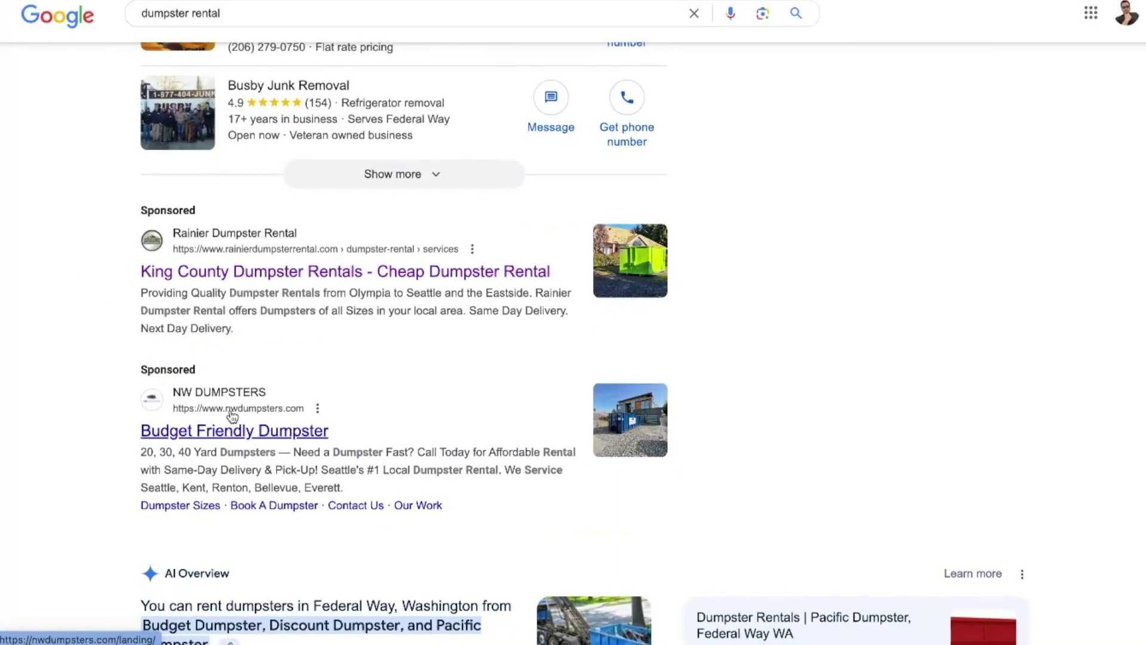
{"action": "scroll", "coordinate": [34, 395], "scroll_direction": "down", "scroll_amount": 5}
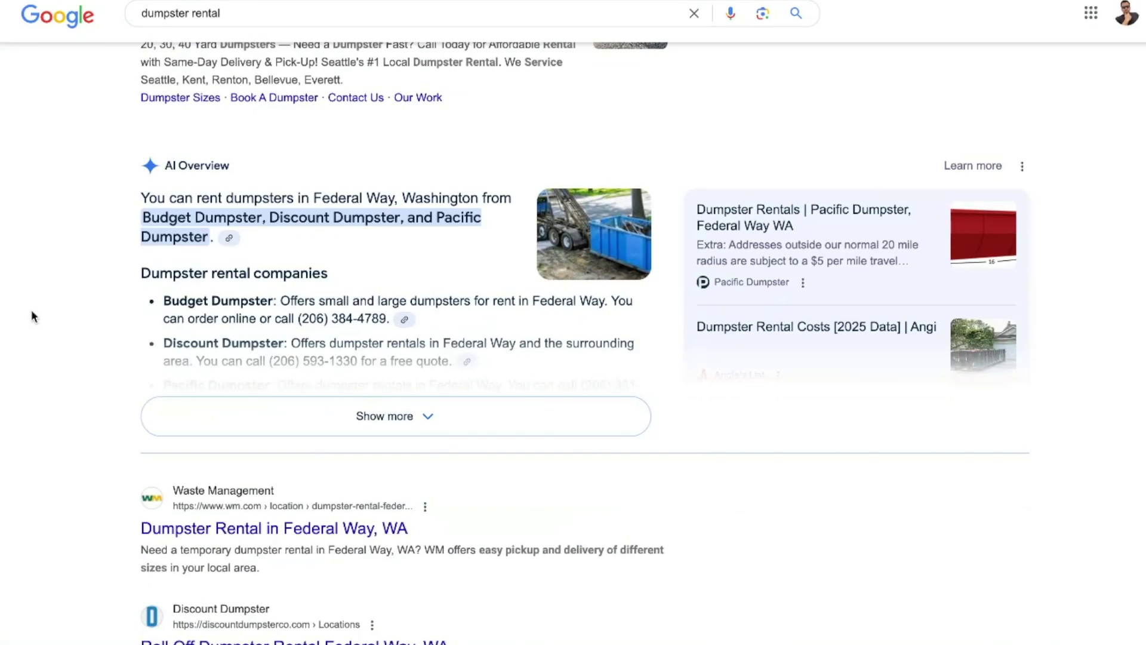
{"action": "scroll", "coordinate": [37, 310], "scroll_direction": "down", "scroll_amount": 1}
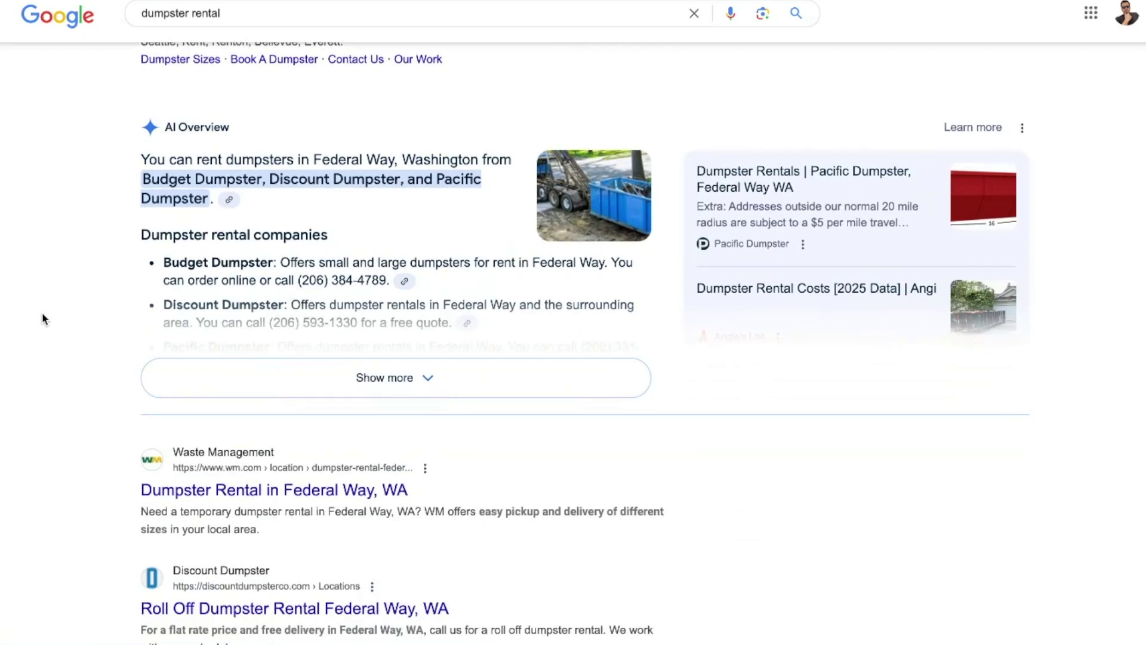
{"action": "scroll", "coordinate": [42, 311], "scroll_direction": "down", "scroll_amount": 1}
{"action": "scroll", "coordinate": [88, 363], "scroll_direction": "down", "scroll_amount": 8}
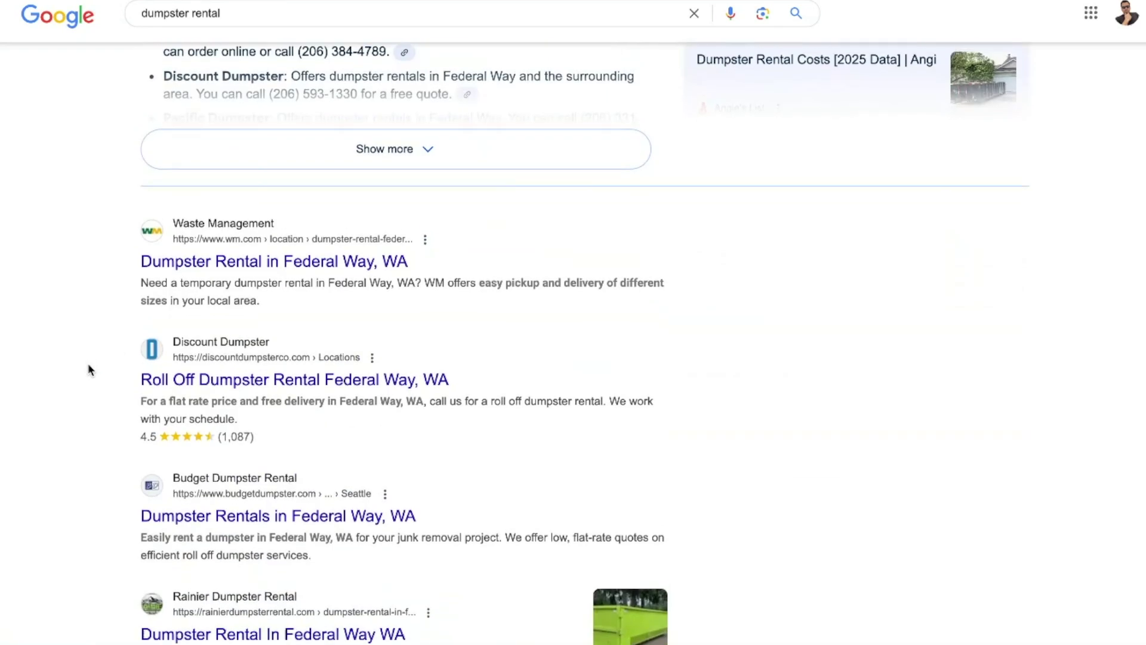
{"action": "scroll", "coordinate": [88, 362], "scroll_direction": "down", "scroll_amount": 7}
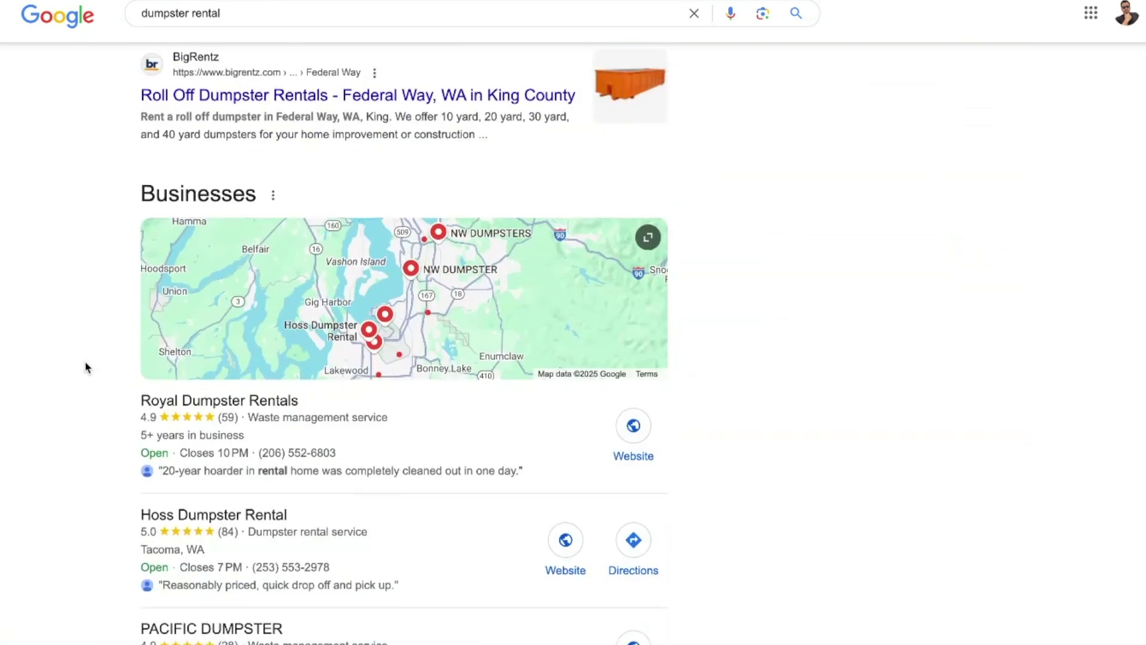
{"action": "scroll", "coordinate": [77, 356], "scroll_direction": "down", "scroll_amount": 1}
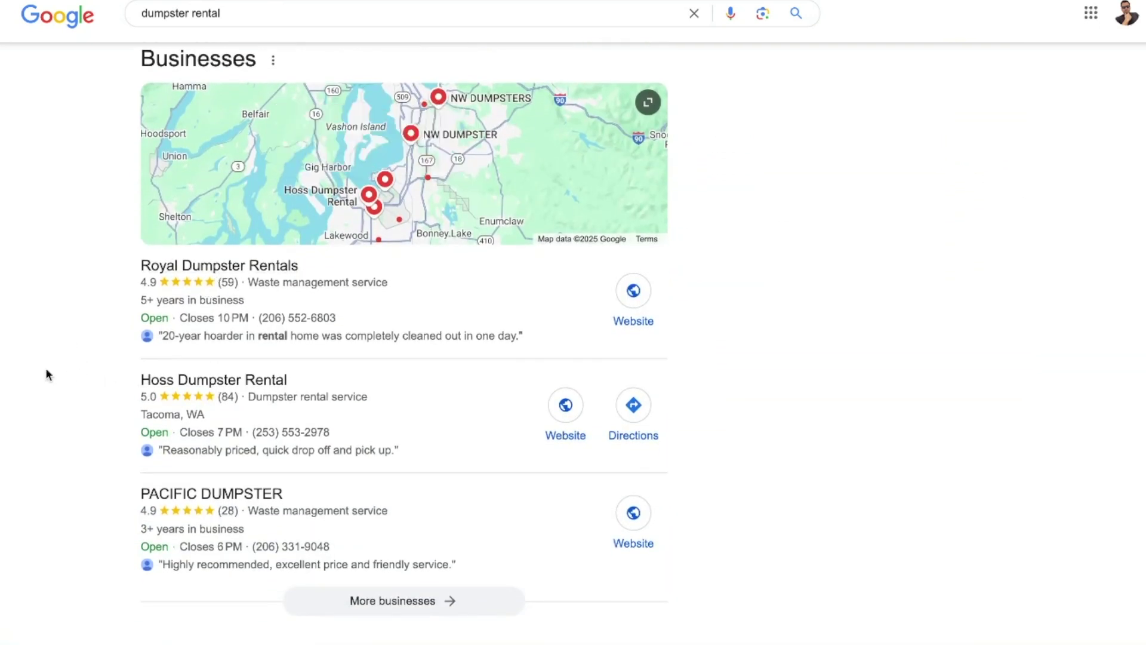
{"action": "scroll", "coordinate": [46, 389], "scroll_direction": "down", "scroll_amount": 1}
{"action": "scroll", "coordinate": [11, 455], "scroll_direction": "down", "scroll_amount": 2}
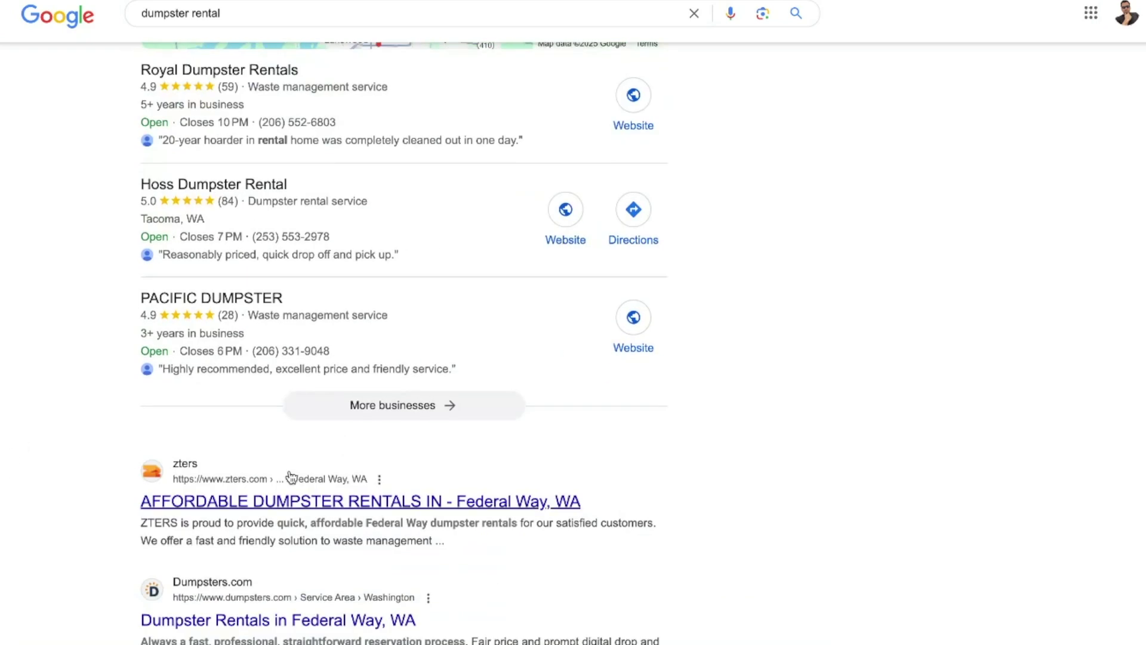
Open the full list of businesses for Federal Way and check where ADE Dumpster Rentals is listed.
{"action": "left_click", "coordinate": [404, 333]}
{"action": "scroll", "coordinate": [335, 412], "scroll_direction": "down", "scroll_amount": 4}
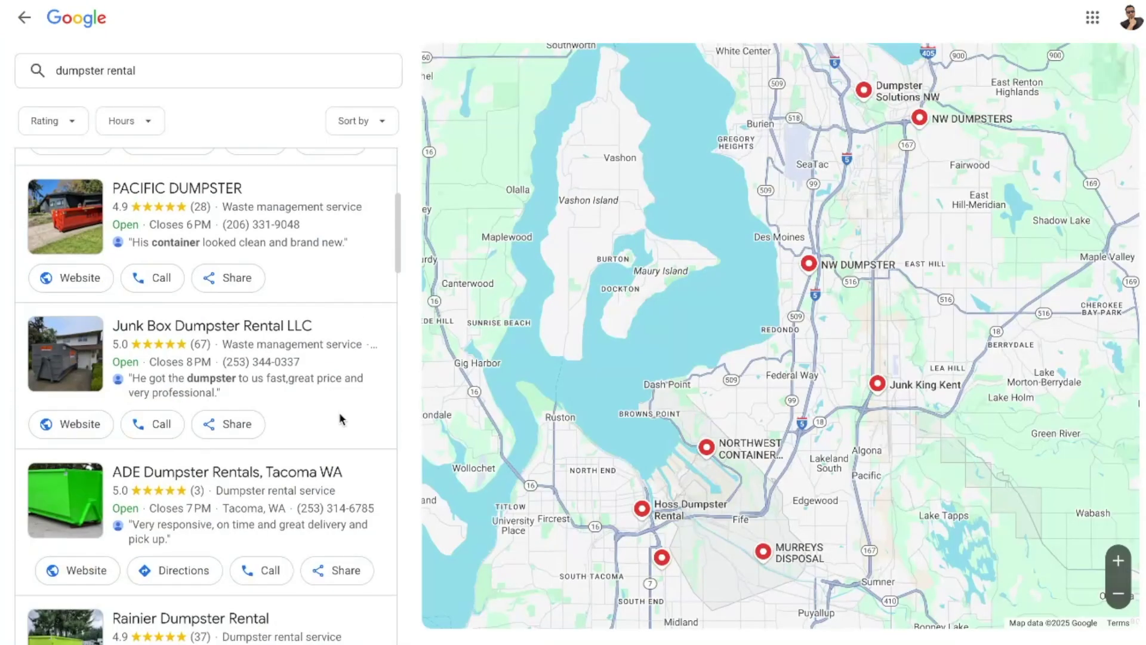
{"action": "scroll", "coordinate": [205, 269], "scroll_direction": "up", "scroll_amount": 4}
{"action": "scroll", "coordinate": [225, 405], "scroll_direction": "down", "scroll_amount": 3}
{"action": "scroll", "coordinate": [186, 497], "scroll_direction": "down", "scroll_amount": 1}
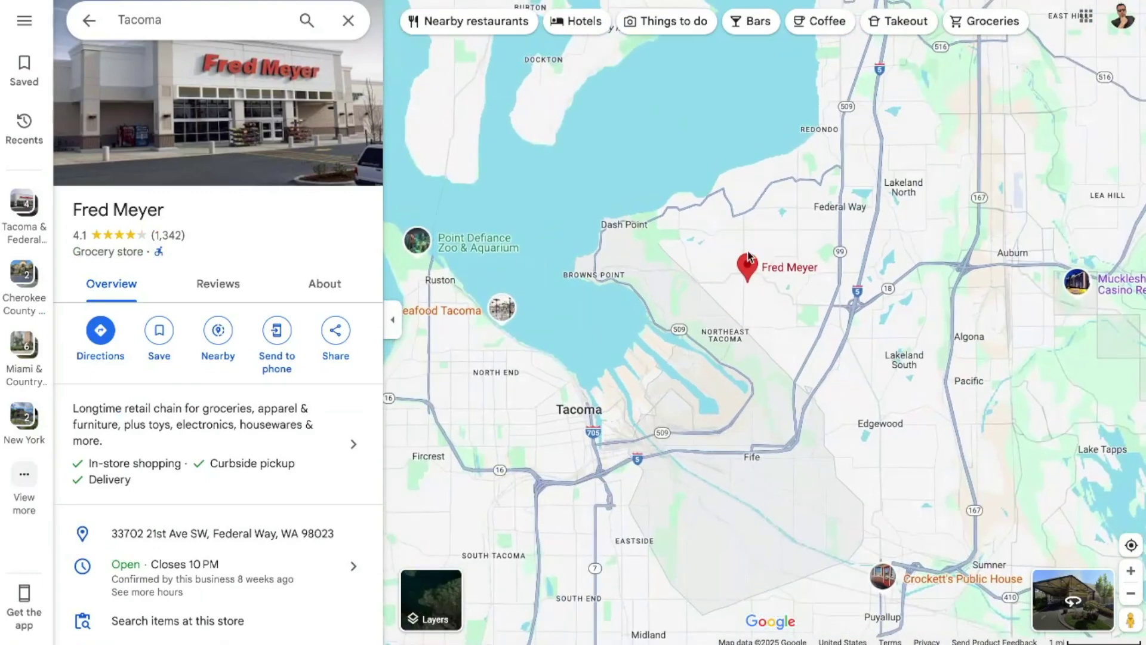
In Google Maps, locate Graham south of Tacoma, select Frontier Park and copy its address.
{"action": "scroll", "coordinate": [653, 156], "scroll_direction": "down", "scroll_amount": 2}
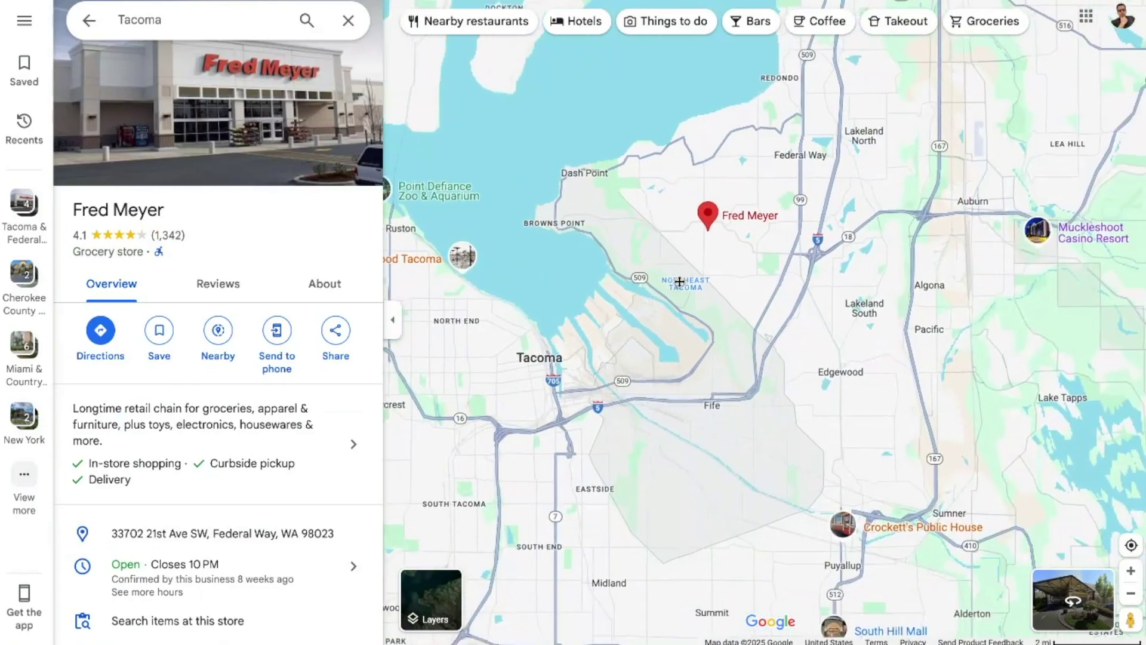
{"action": "left_click_drag", "start_coordinate": [681, 295], "coordinate": [663, 230]}
{"action": "scroll", "coordinate": [663, 230], "scroll_direction": "down", "scroll_amount": 2}
{"action": "left_click_drag", "start_coordinate": [696, 338], "coordinate": [750, 102]}
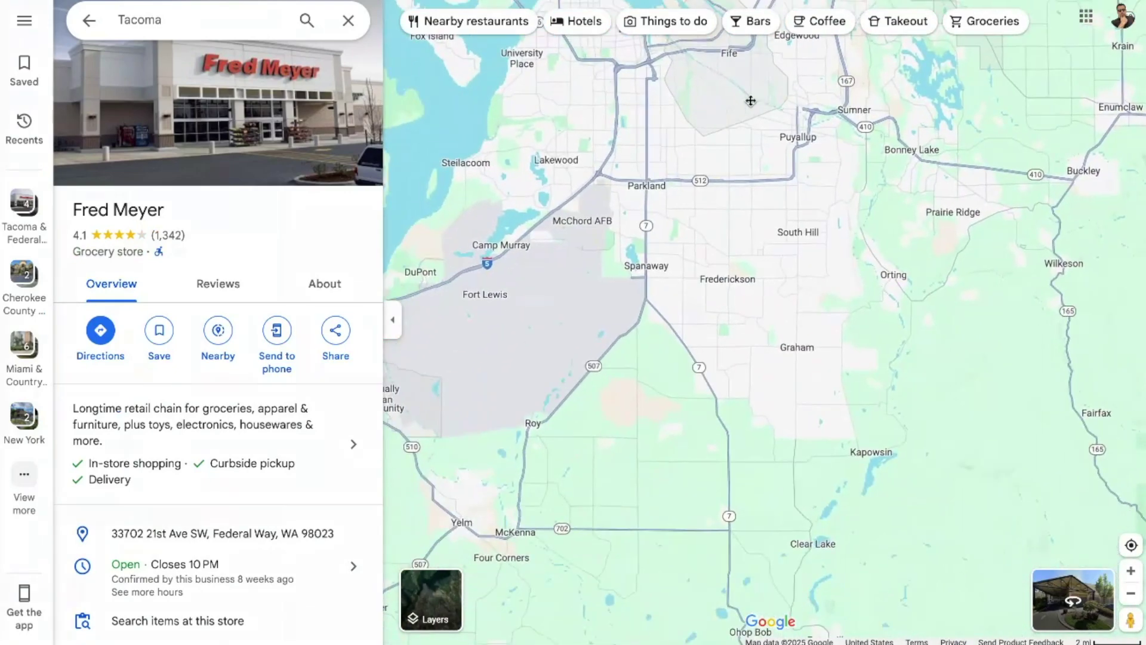
{"action": "left_click_drag", "start_coordinate": [678, 236], "coordinate": [706, 210]}
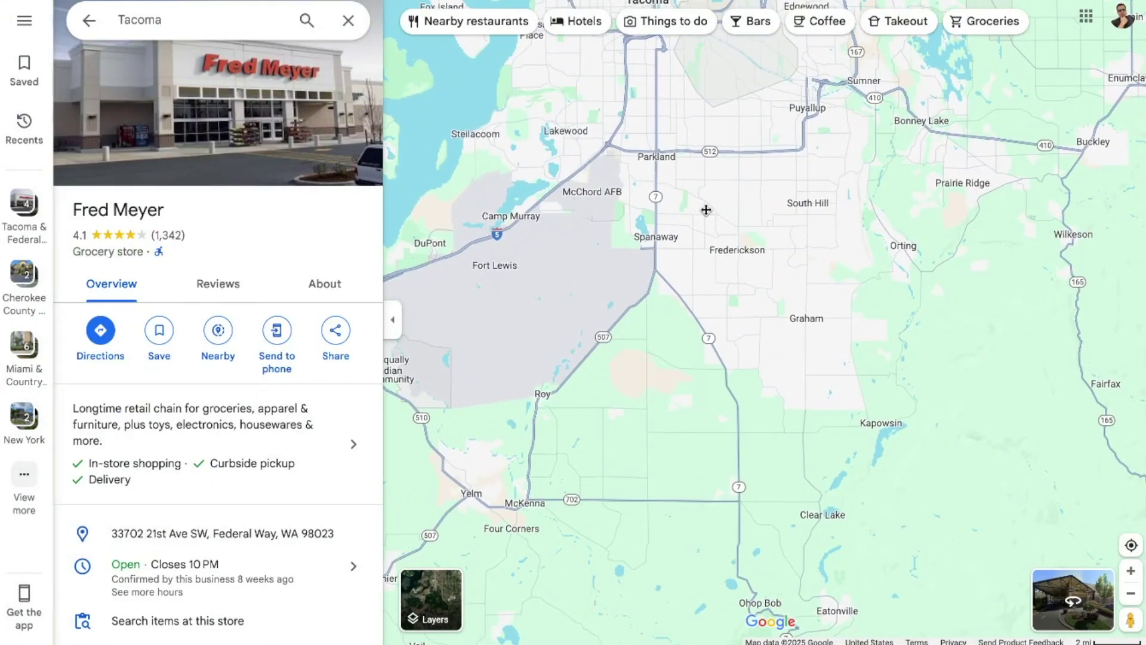
{"action": "left_click", "coordinate": [816, 317]}
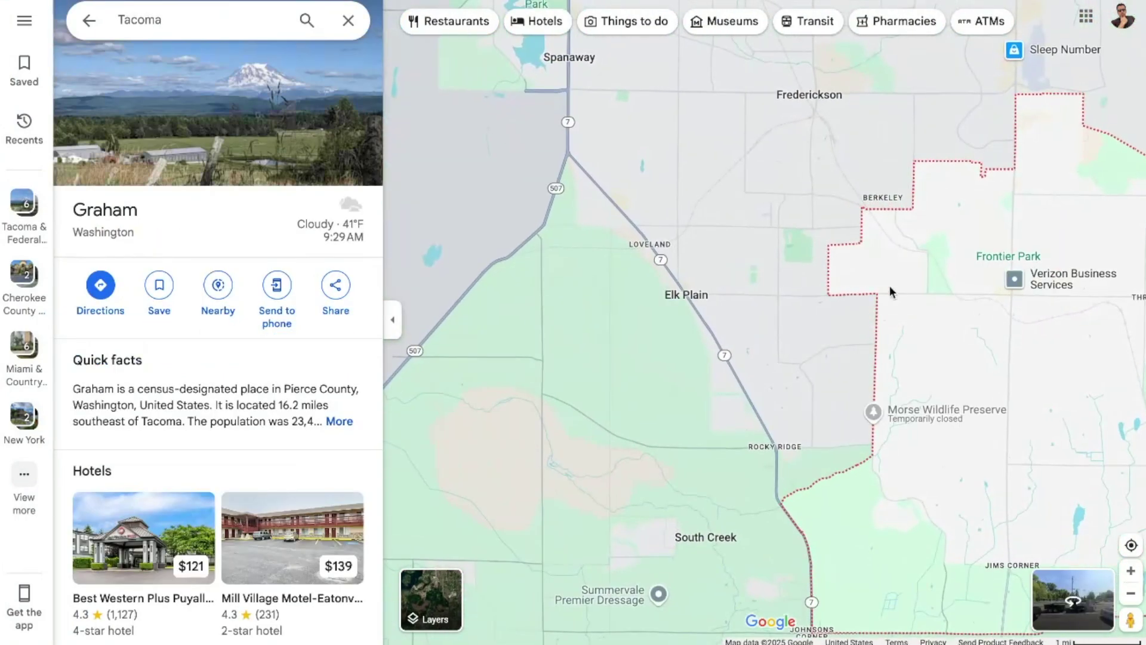
{"action": "left_click", "coordinate": [779, 249]}
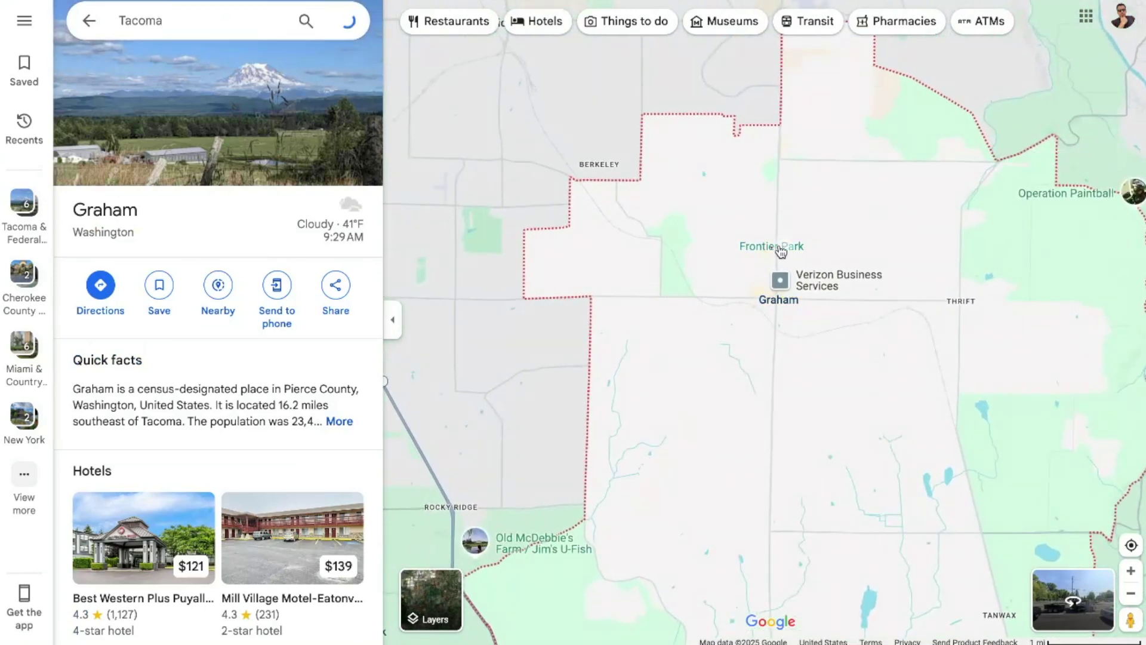
{"action": "left_click", "coordinate": [353, 470]}
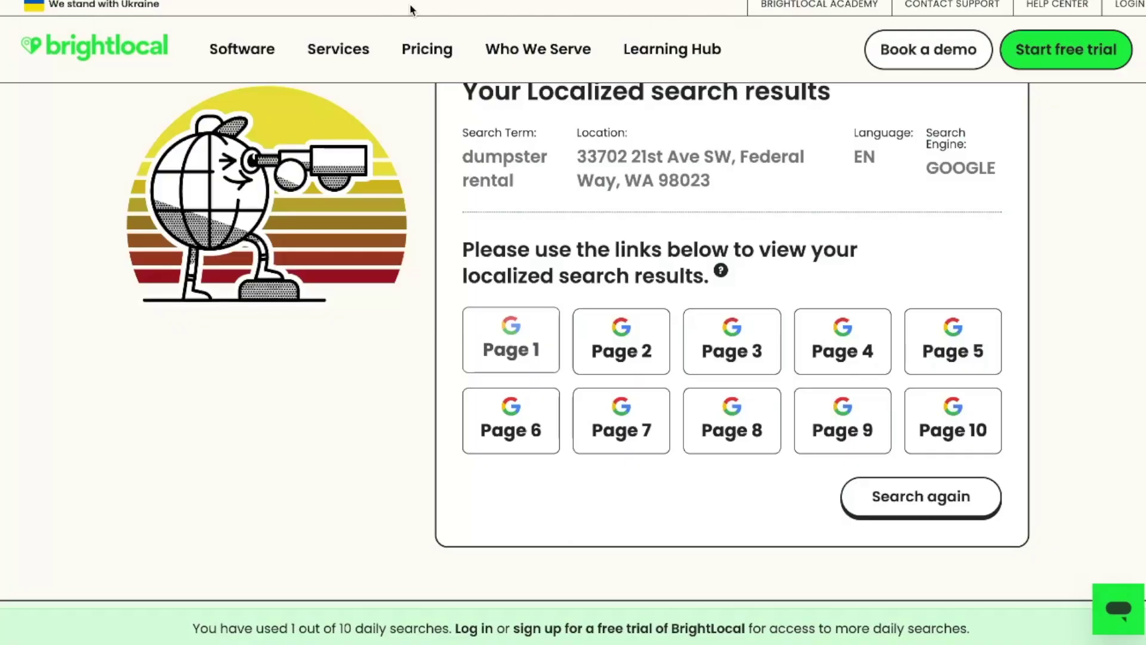
Run a new Local SERP check in BrightLocal for "dumpster rental" at Frontier Park's address in Graham, WA, and open results page 1.
{"action": "scroll", "coordinate": [749, 145], "scroll_direction": "up", "scroll_amount": 2}
{"action": "scroll", "coordinate": [919, 355], "scroll_direction": "down", "scroll_amount": 4}
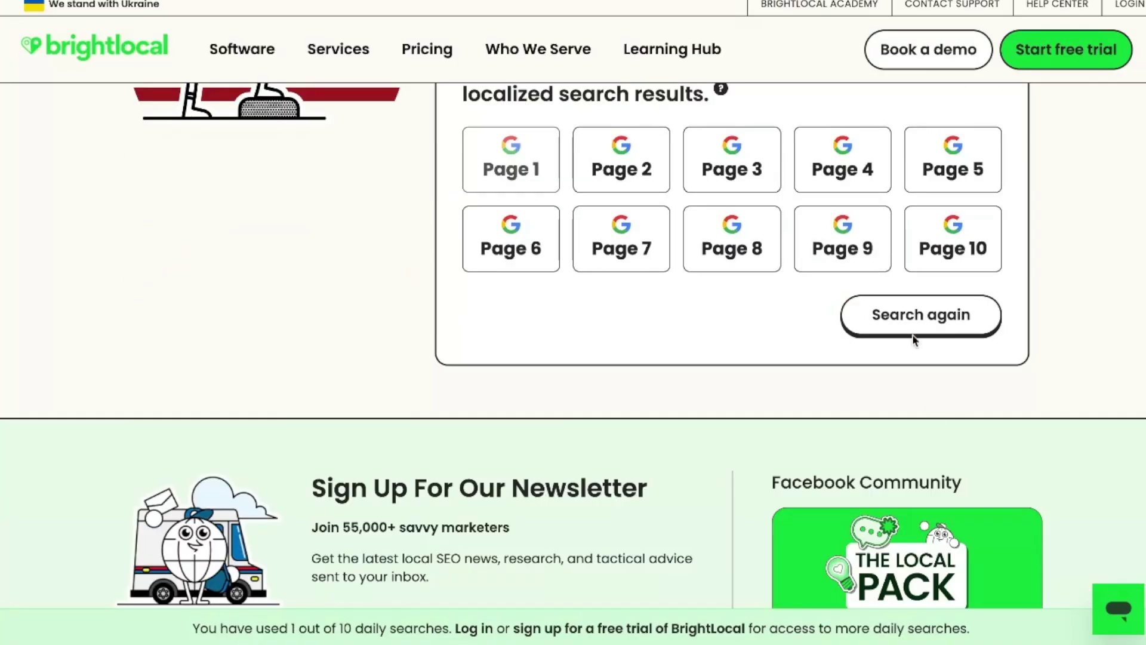
{"action": "left_click", "coordinate": [910, 316]}
{"action": "left_click", "coordinate": [522, 376]}
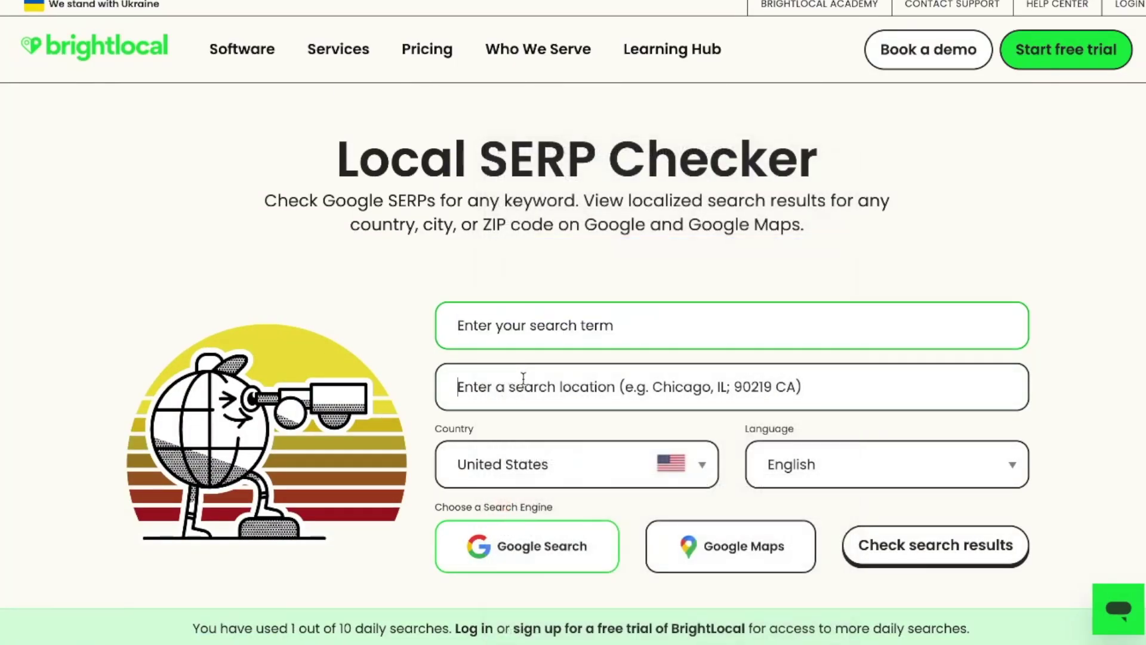
{"action": "right_click", "coordinate": [526, 384]}
{"action": "left_click", "coordinate": [561, 449]}
{"action": "left_click", "coordinate": [577, 335]}
{"action": "type", "text": "dumpster rental"}
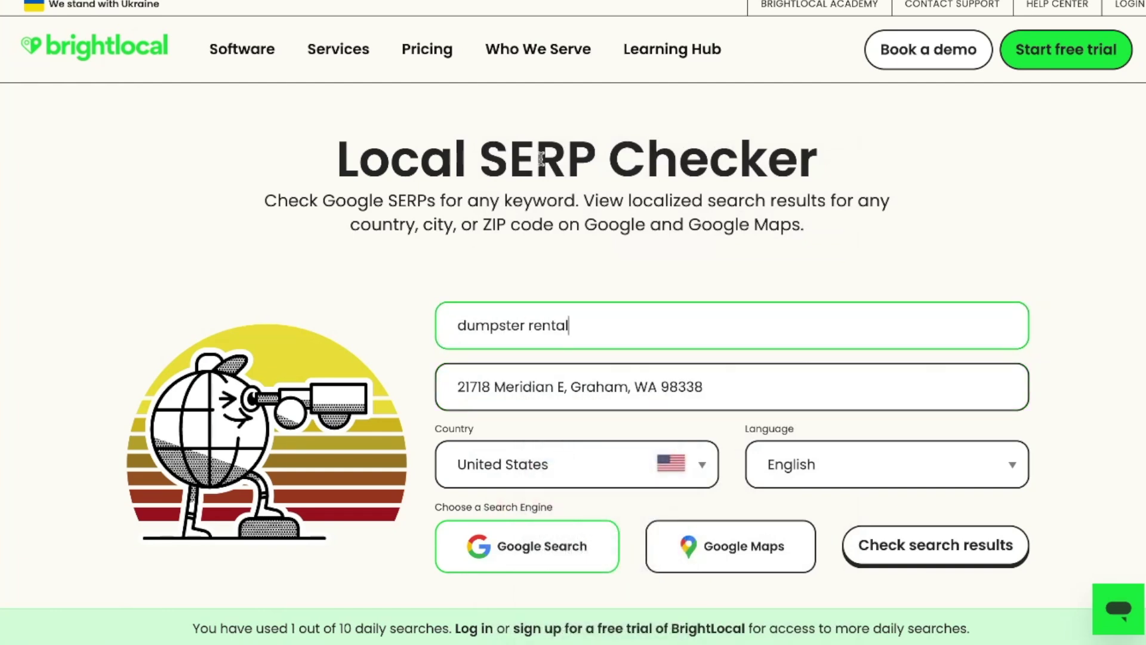
{"action": "left_click", "coordinate": [920, 550]}
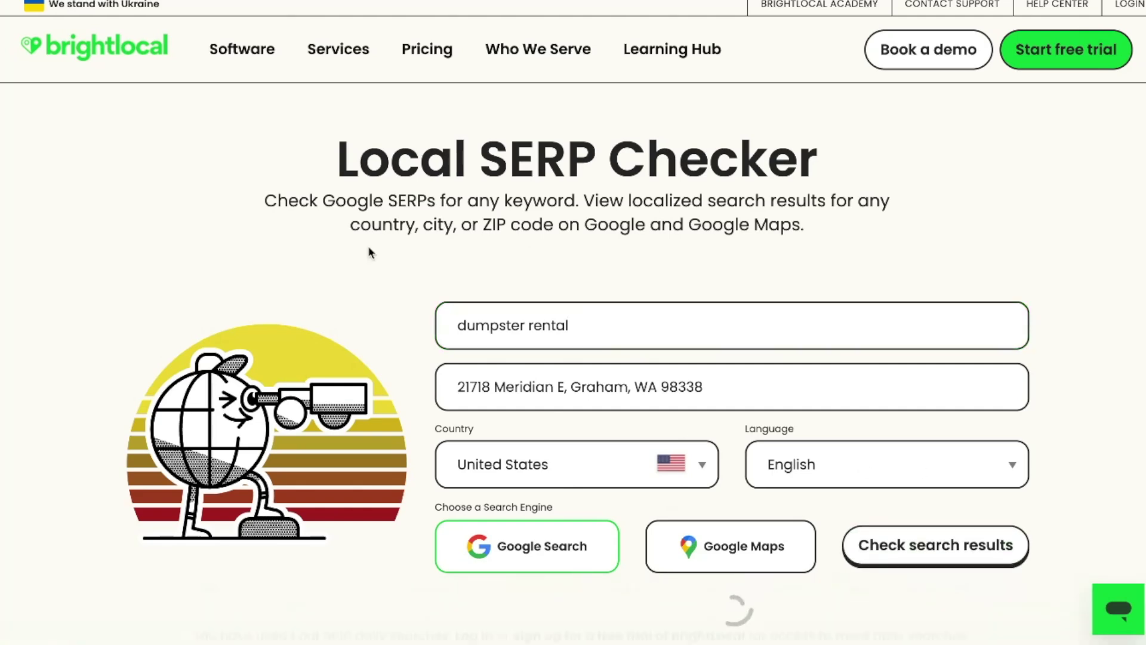
{"action": "left_click", "coordinate": [511, 576]}
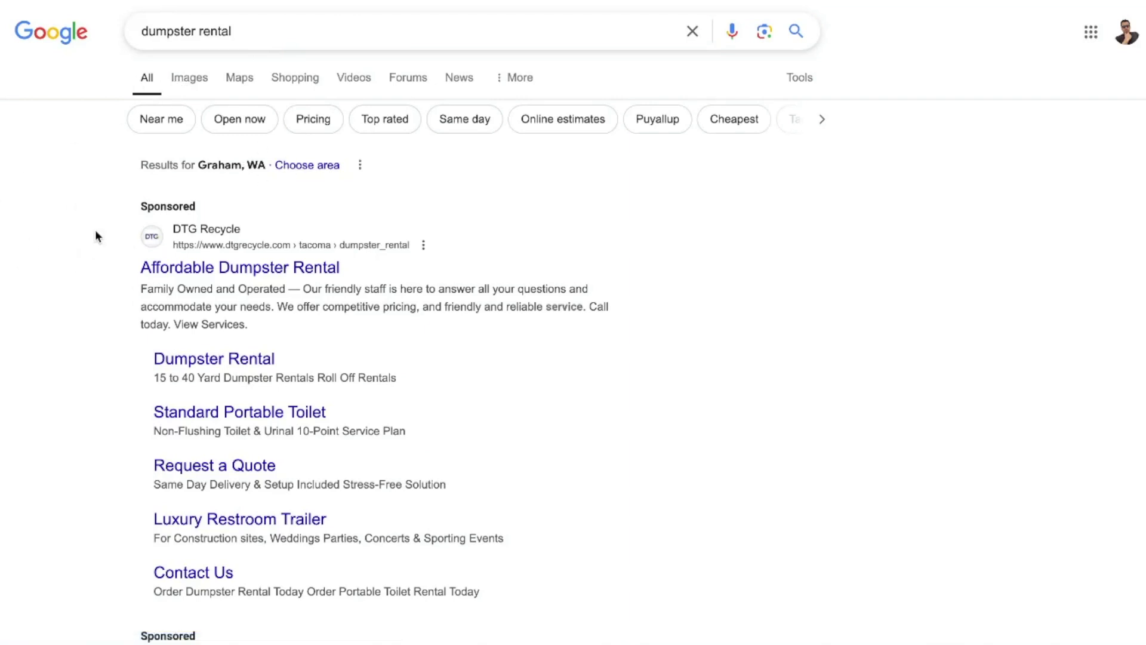
Examine the Graham results page from the sponsored ads through the organic results to the local map listings.
{"action": "scroll", "coordinate": [111, 227], "scroll_direction": "down", "scroll_amount": 10}
{"action": "scroll", "coordinate": [143, 277], "scroll_direction": "down", "scroll_amount": 9}
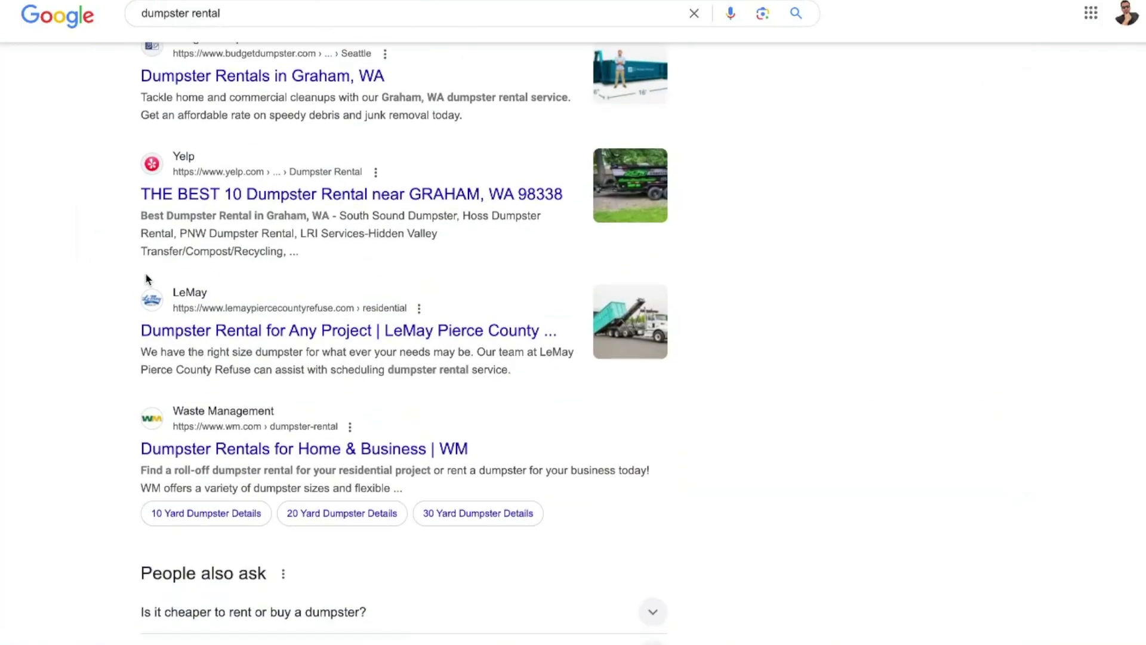
{"action": "scroll", "coordinate": [148, 278], "scroll_direction": "down", "scroll_amount": 16}
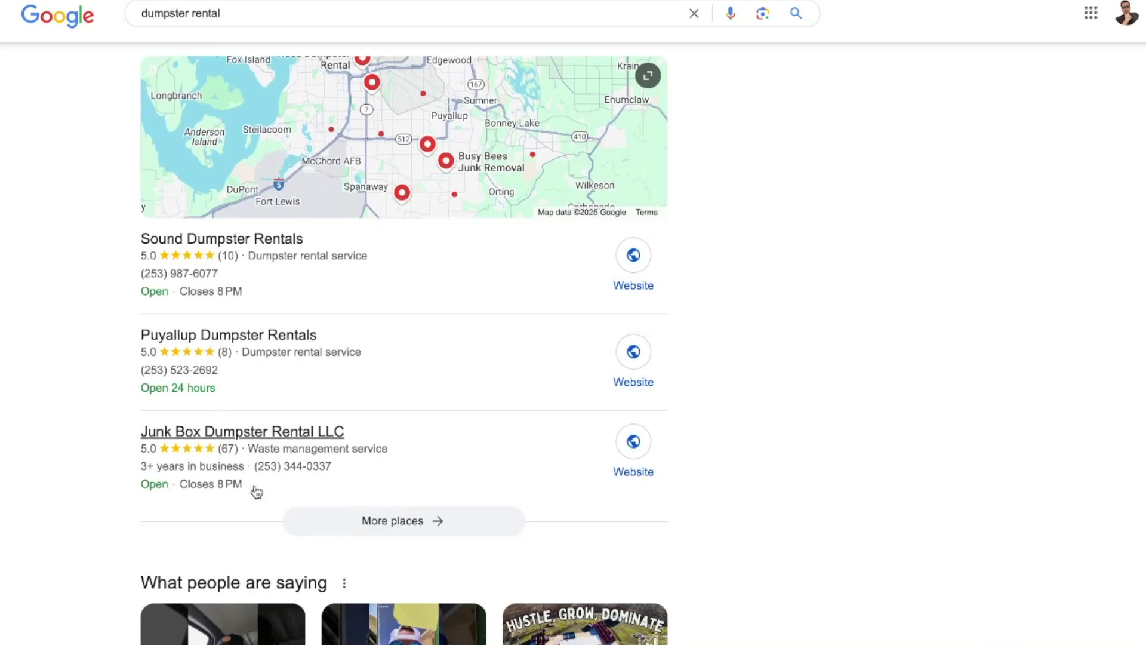
Open the full list of places for Graham and look through it for ADE Dumpster Rentals.
{"action": "left_click", "coordinate": [384, 520]}
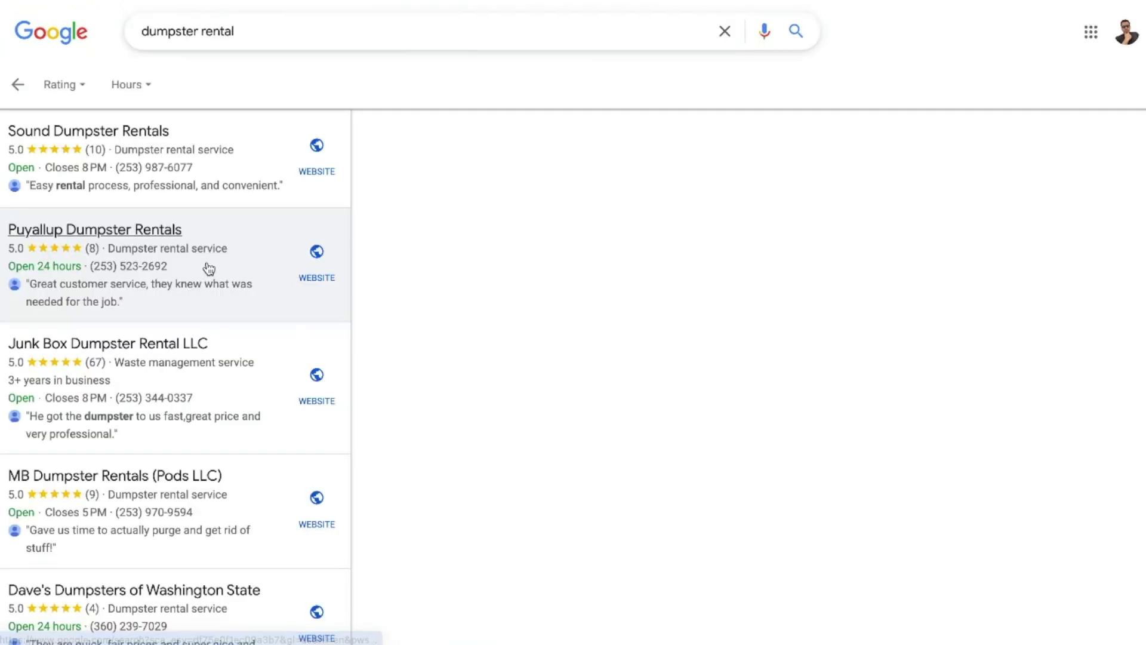
{"action": "scroll", "coordinate": [177, 281], "scroll_direction": "down", "scroll_amount": 6}
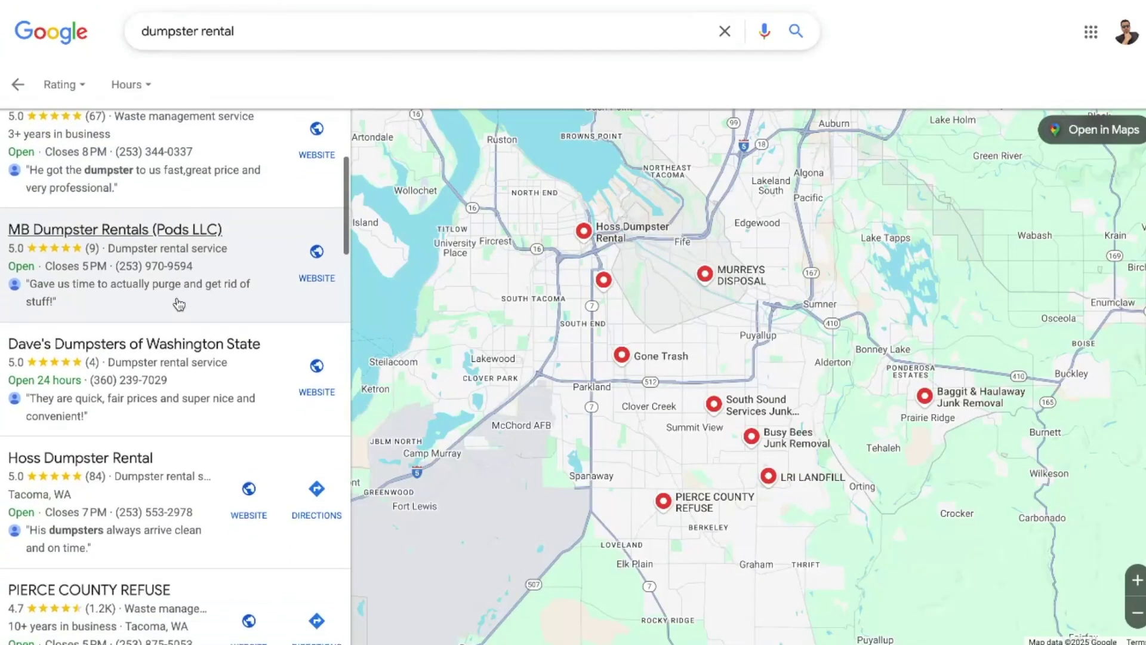
{"action": "scroll", "coordinate": [179, 359], "scroll_direction": "down", "scroll_amount": 7}
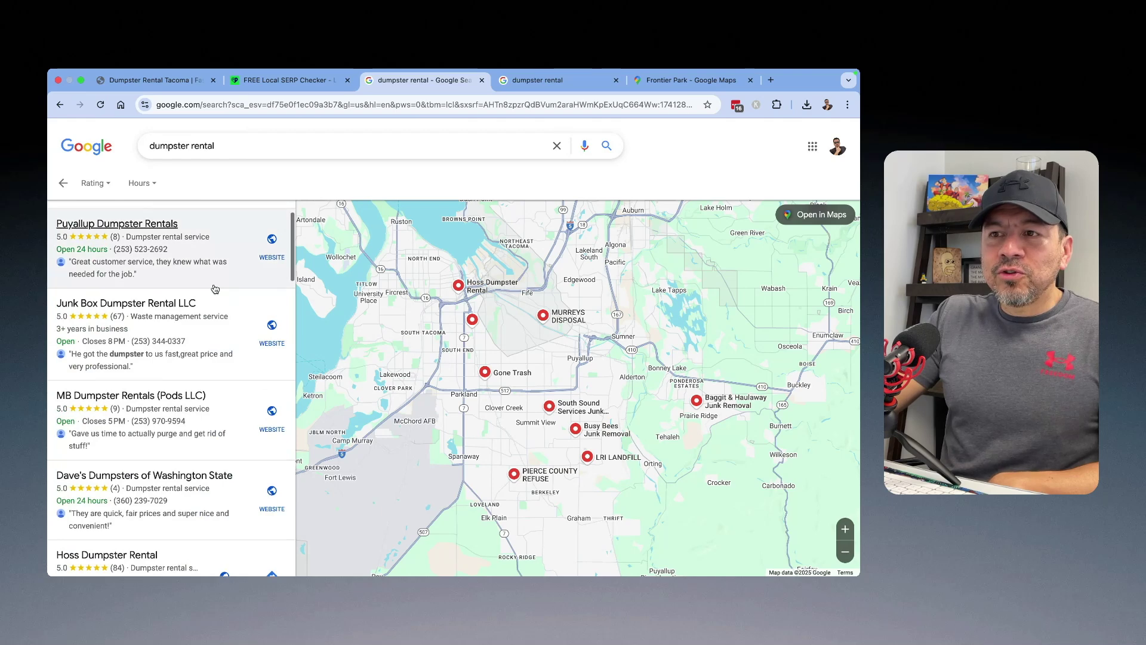
Read through the Graham places list down to ADE Dumpster Rentals and check where Pierce County Refuse sits on the map.
{"action": "scroll", "coordinate": [224, 258], "scroll_direction": "down", "scroll_amount": 2}
{"action": "scroll", "coordinate": [225, 257], "scroll_direction": "up", "scroll_amount": 2}
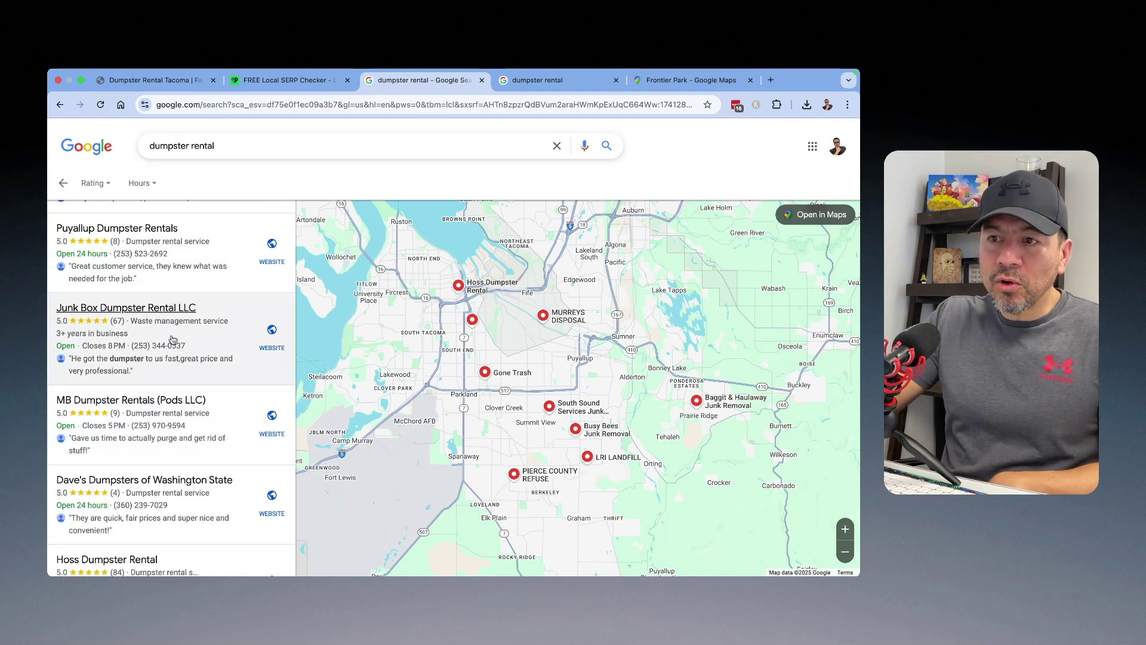
{"action": "scroll", "coordinate": [170, 394], "scroll_direction": "down", "scroll_amount": 3}
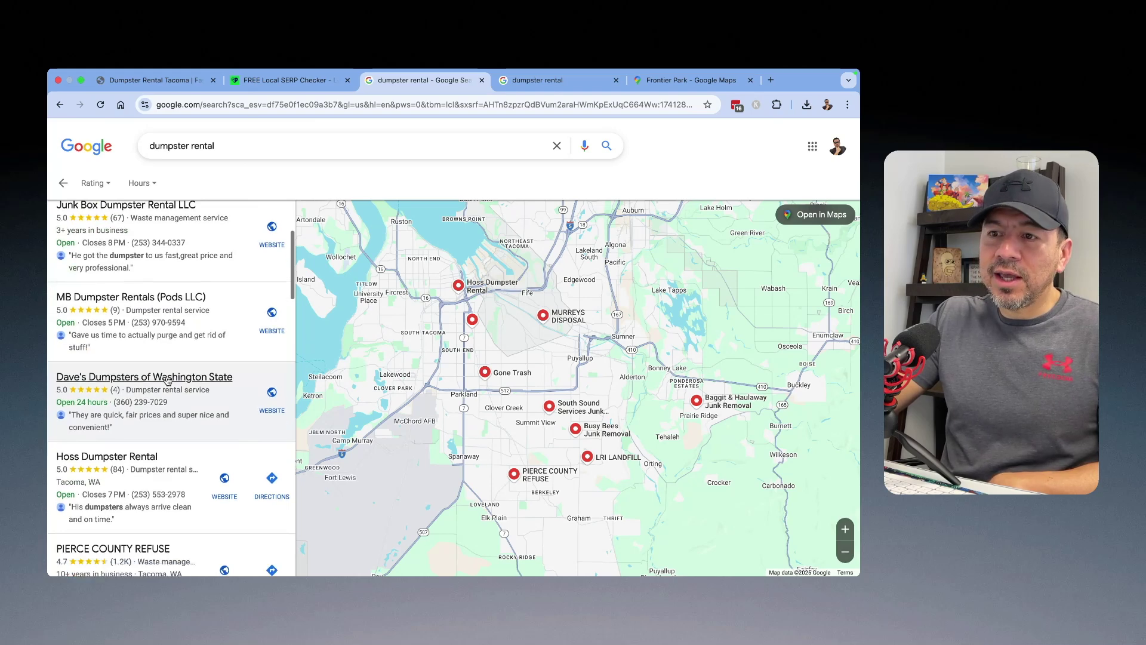
{"action": "scroll", "coordinate": [155, 403], "scroll_direction": "down", "scroll_amount": 3}
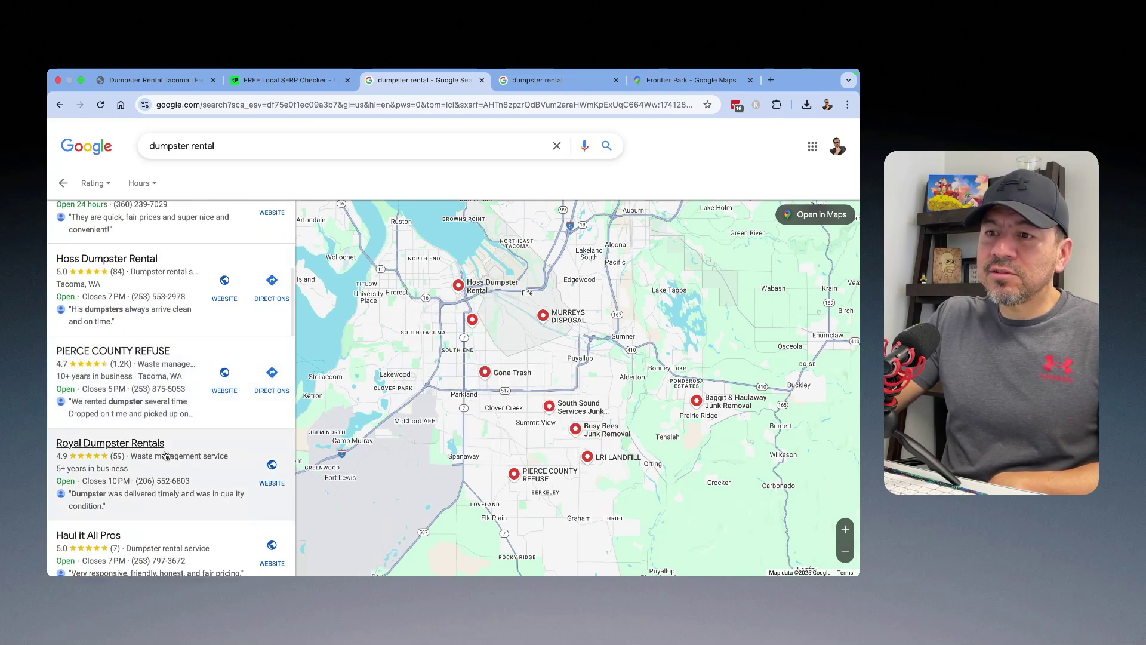
{"action": "scroll", "coordinate": [152, 483], "scroll_direction": "down", "scroll_amount": 1}
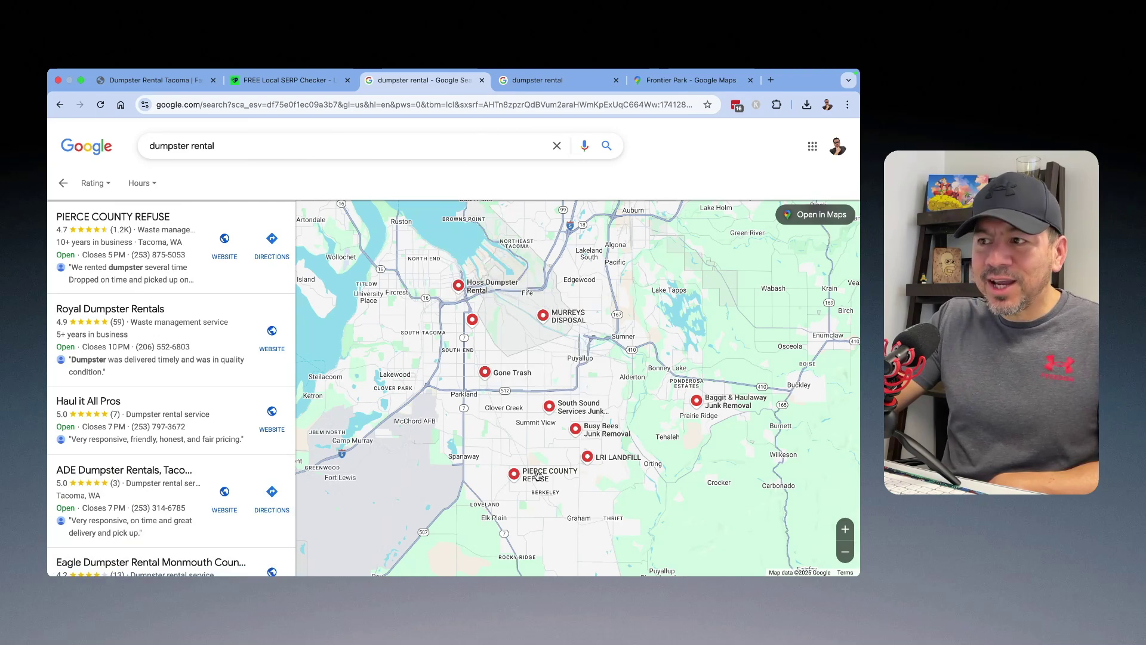
{"action": "mouse_move", "coordinate": [588, 453]}
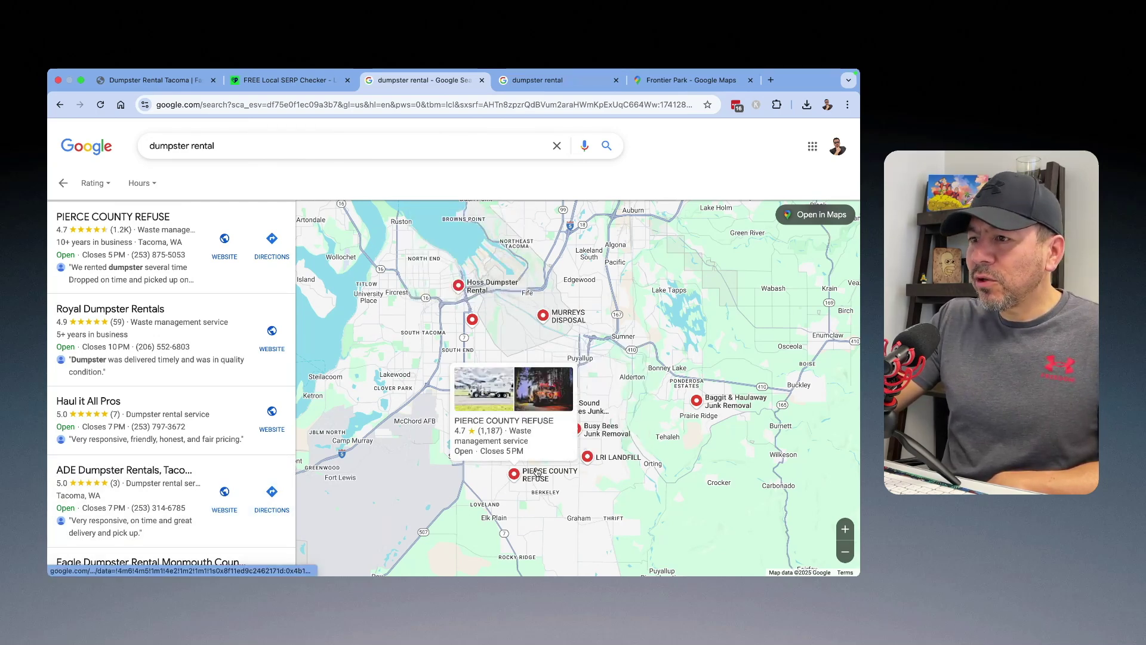
{"action": "scroll", "coordinate": [535, 467], "scroll_direction": "down", "scroll_amount": 3}
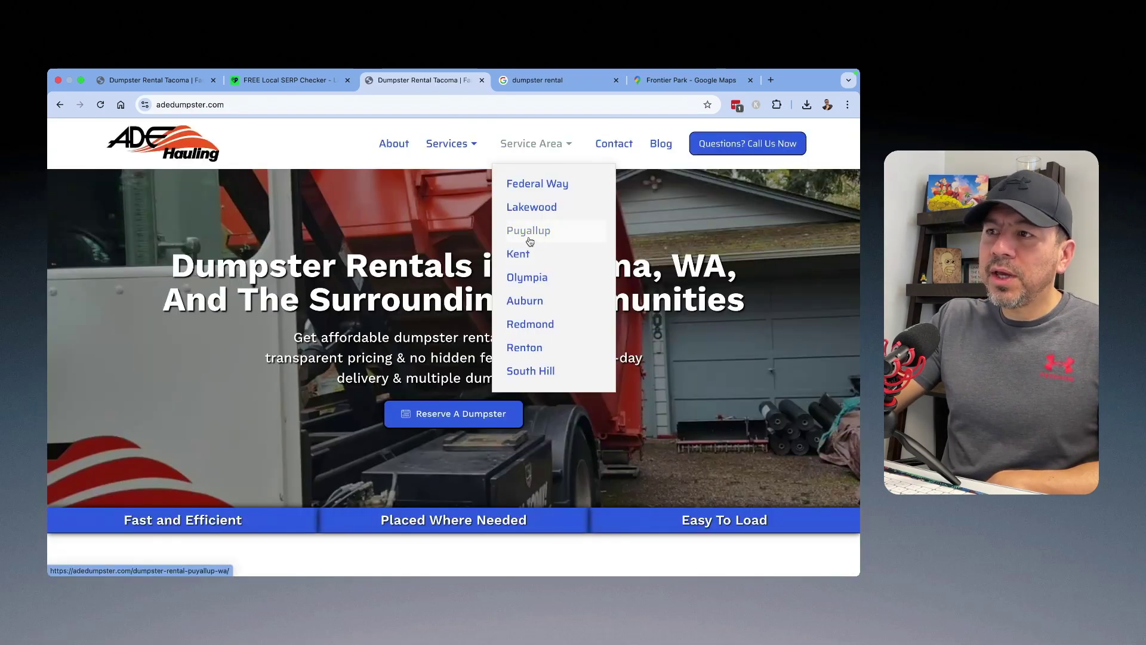
Open the Puyallup service area page on the ADE Hauling website and review its heading and content.
{"action": "left_click", "coordinate": [533, 240]}
{"action": "scroll", "coordinate": [694, 257], "scroll_direction": "down", "scroll_amount": 4}
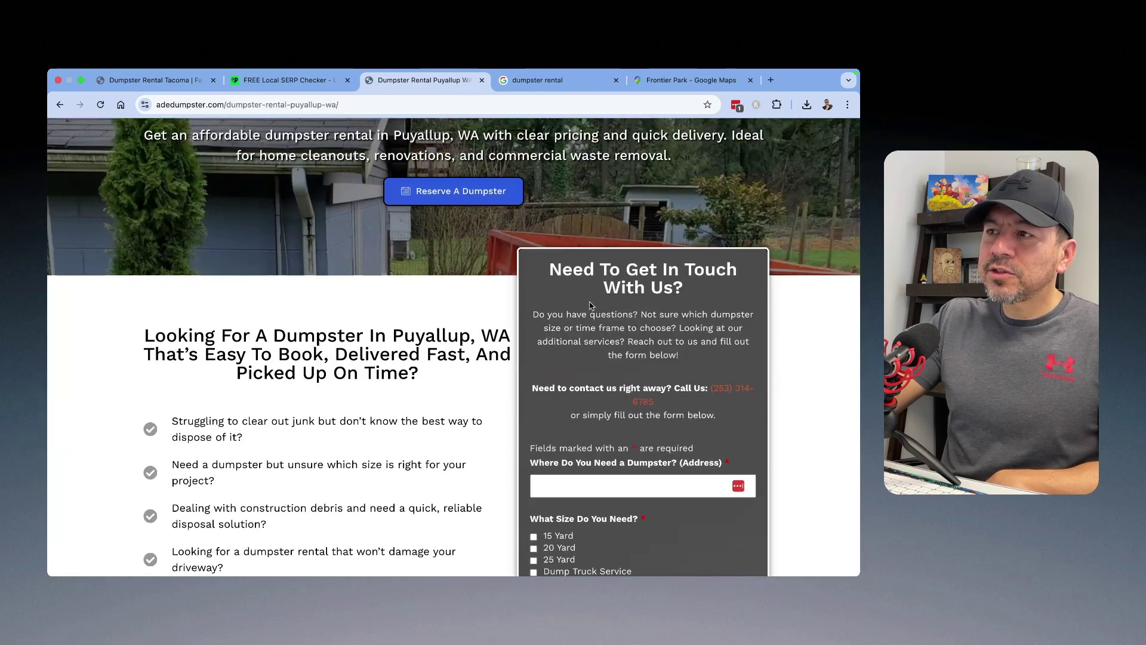
{"action": "scroll", "coordinate": [694, 256], "scroll_direction": "up", "scroll_amount": 3}
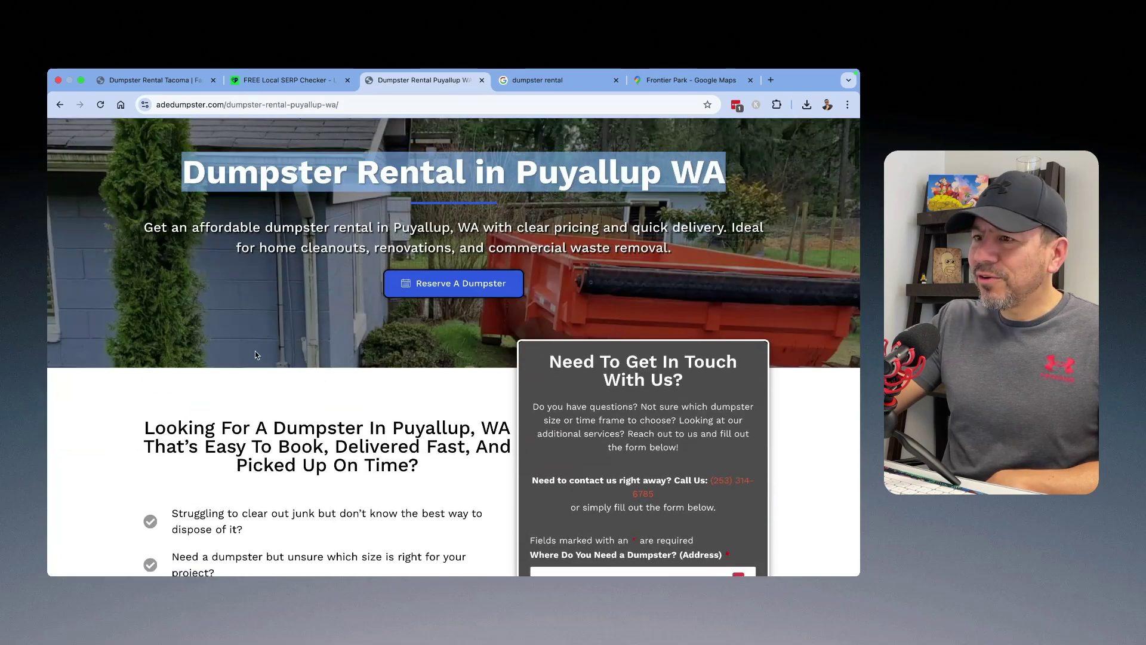
{"action": "scroll", "coordinate": [287, 379], "scroll_direction": "down", "scroll_amount": 10}
{"action": "scroll", "coordinate": [286, 379], "scroll_direction": "down", "scroll_amount": 2}
{"action": "scroll", "coordinate": [286, 380], "scroll_direction": "up", "scroll_amount": 10}
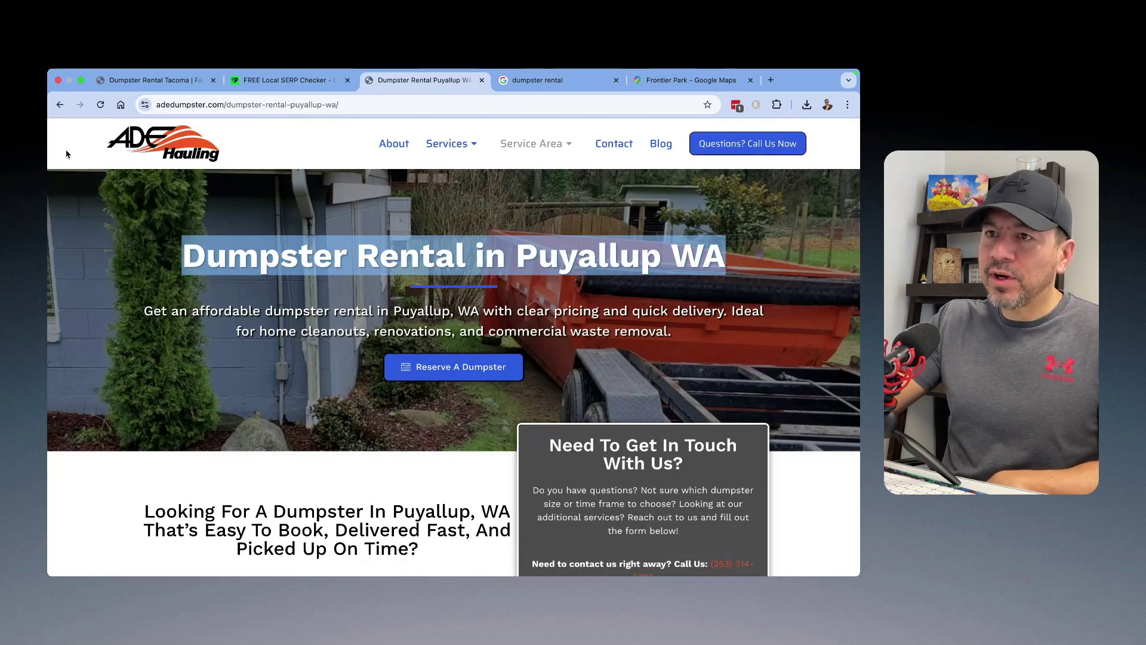
Return to the Graham search results, look through them to the end of page 1, and close that results page.
{"action": "left_click", "coordinate": [60, 105]}
{"action": "left_click", "coordinate": [60, 105]}
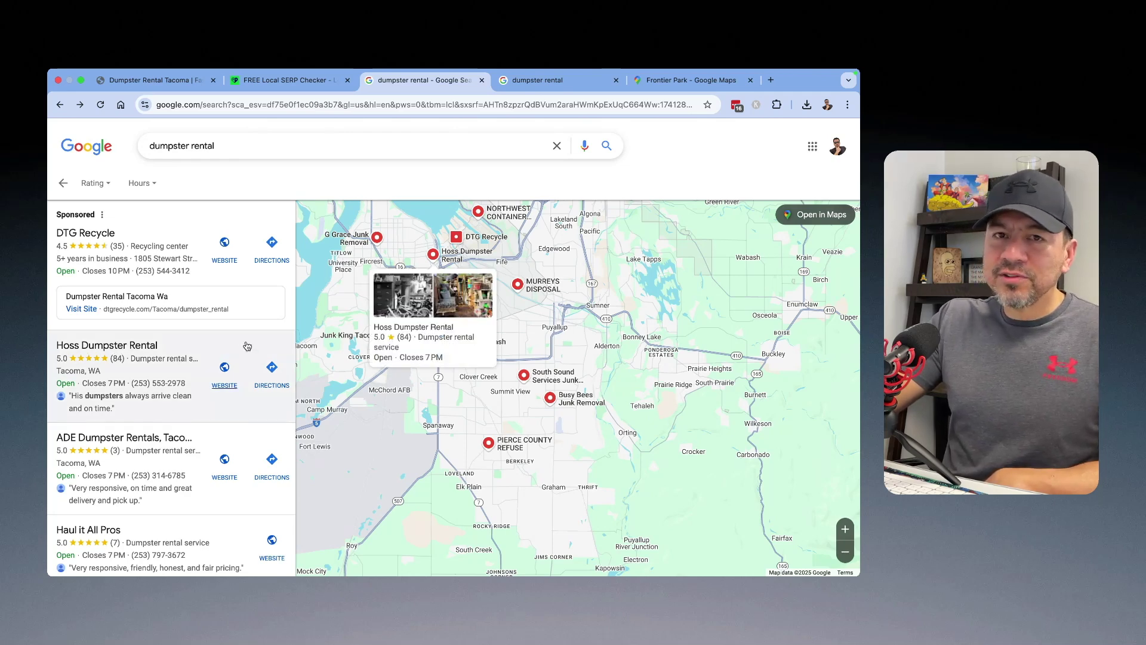
{"action": "left_click", "coordinate": [60, 105]}
{"action": "scroll", "coordinate": [117, 262], "scroll_direction": "down", "scroll_amount": 8}
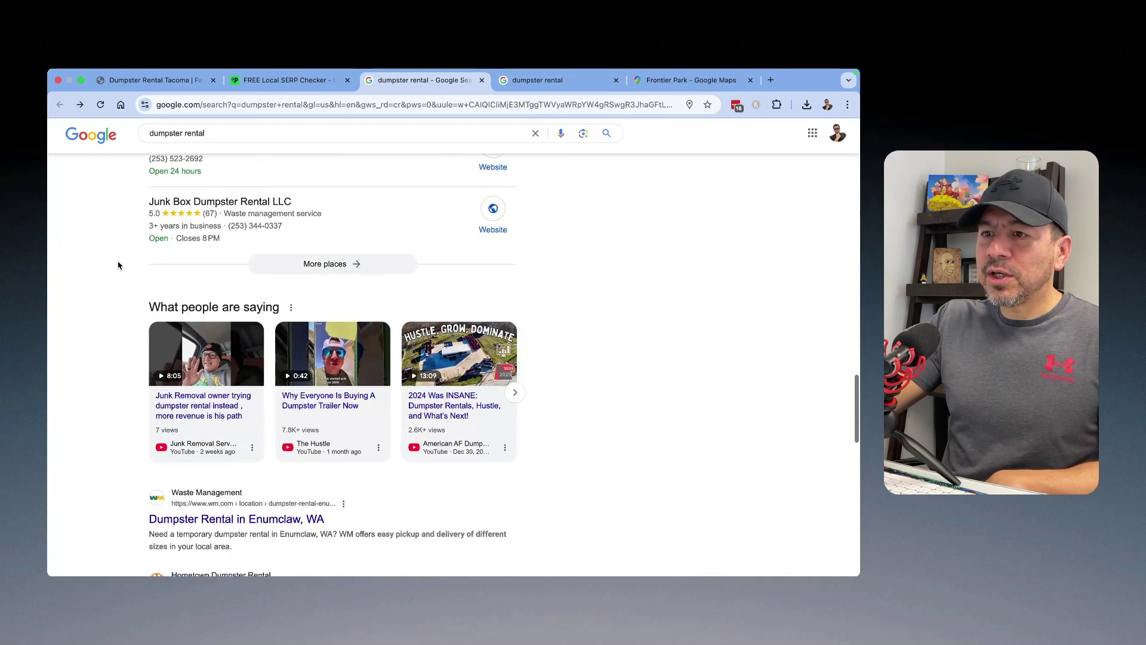
{"action": "scroll", "coordinate": [122, 270], "scroll_direction": "down", "scroll_amount": 15}
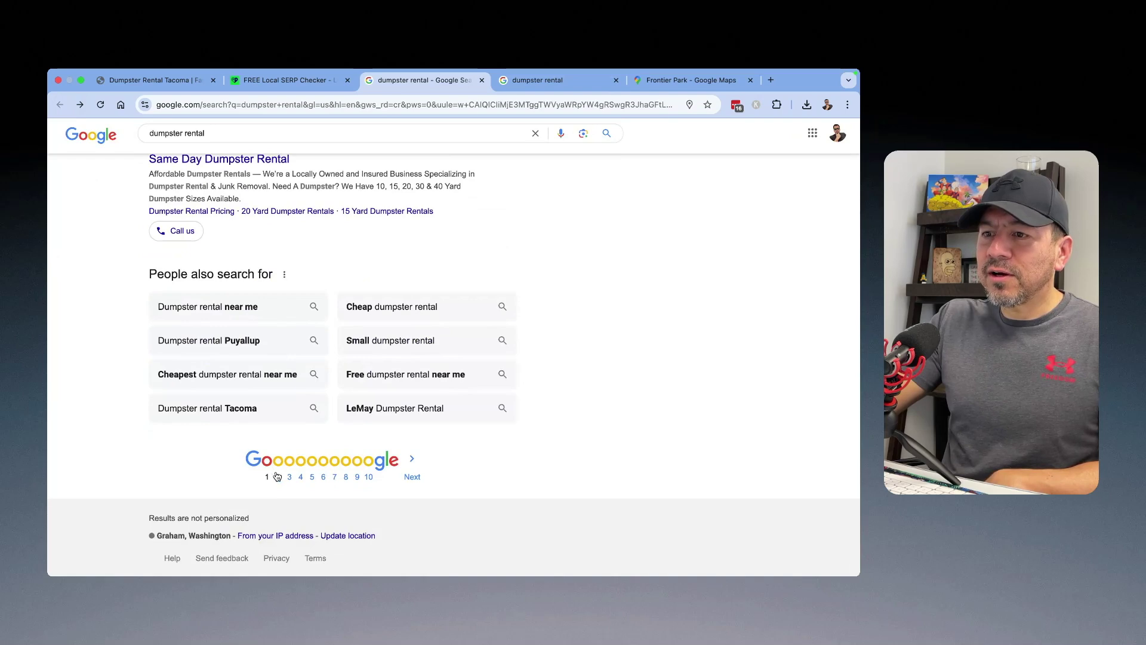
{"action": "key", "text": "super+w"}
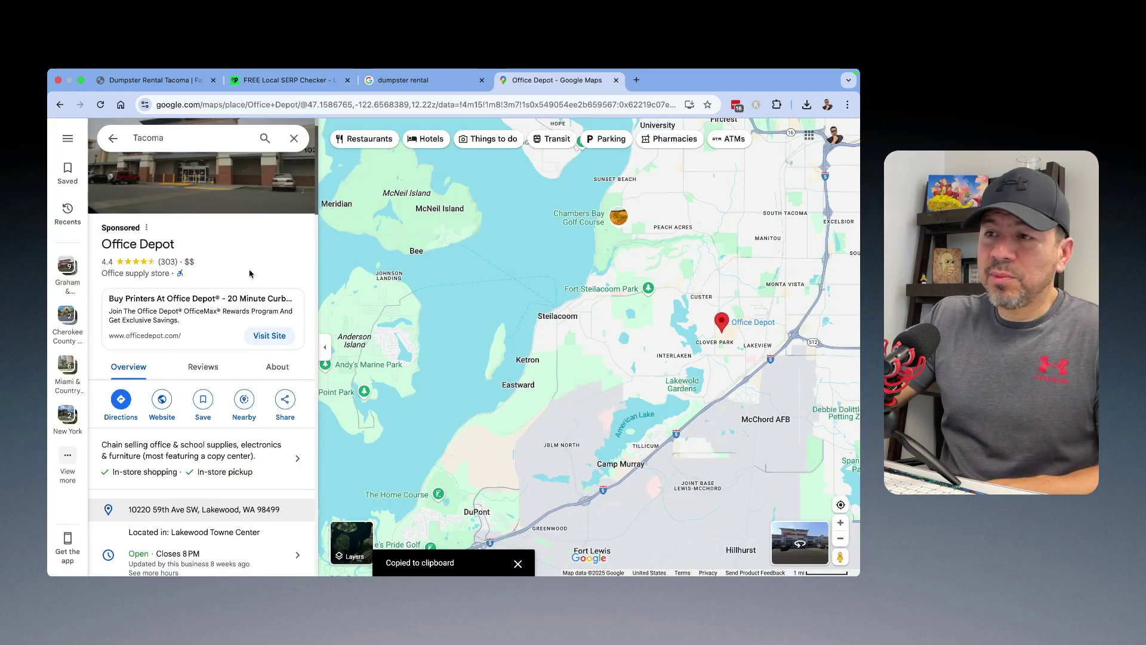
Run a BrightLocal Local SERP check for "dumpster rental near me" at Office Depot's Lakewood address and open the Google results.
{"action": "left_click_drag", "start_coordinate": [654, 344], "coordinate": [516, 329]}
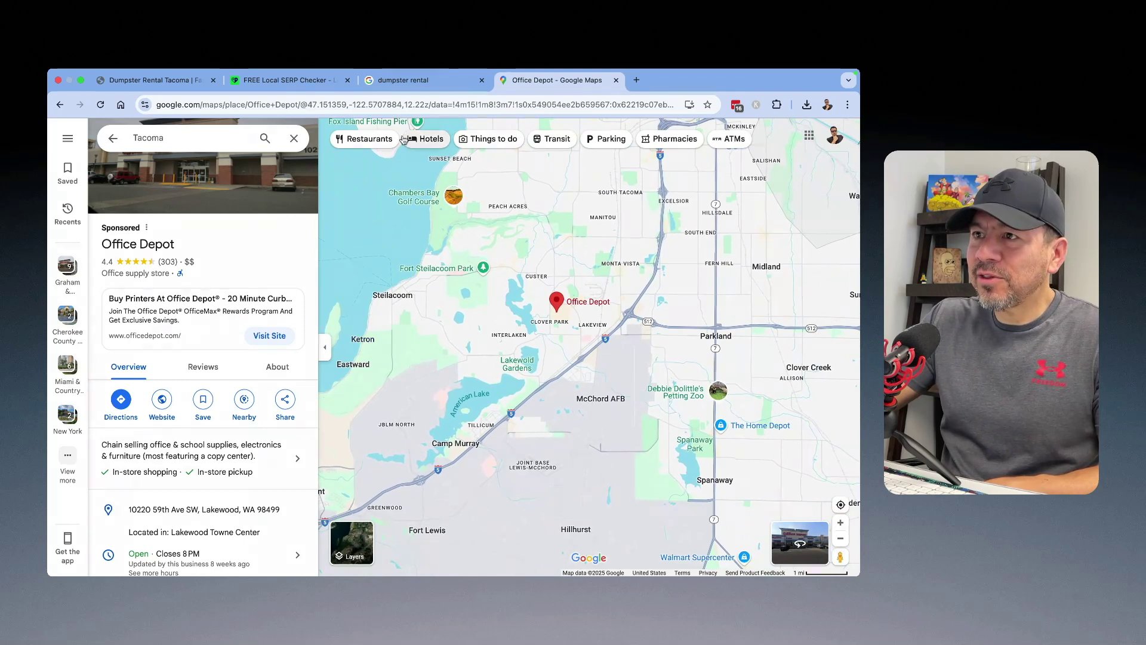
{"action": "left_click", "coordinate": [315, 89]}
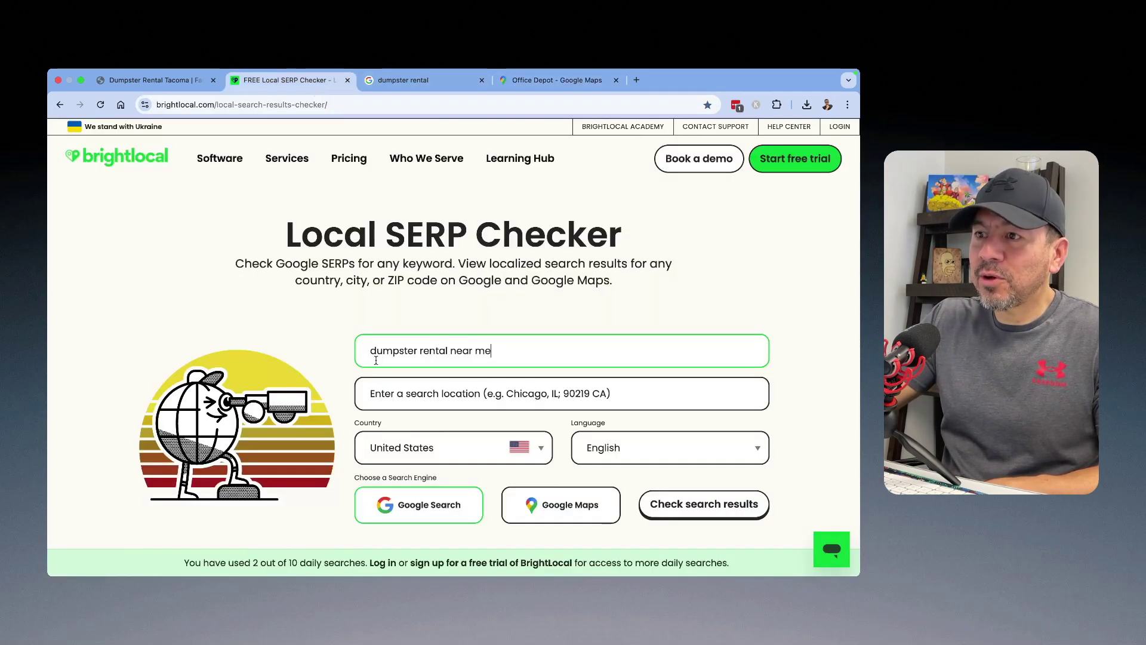
{"action": "right_click", "coordinate": [435, 396]}
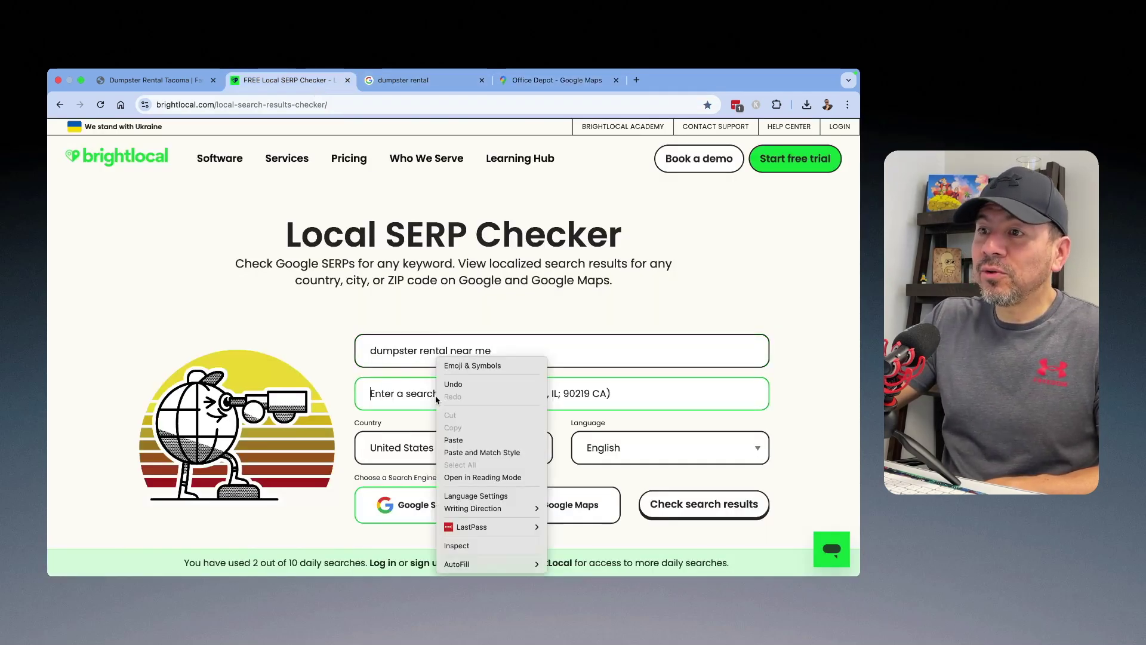
{"action": "left_click", "coordinate": [460, 442]}
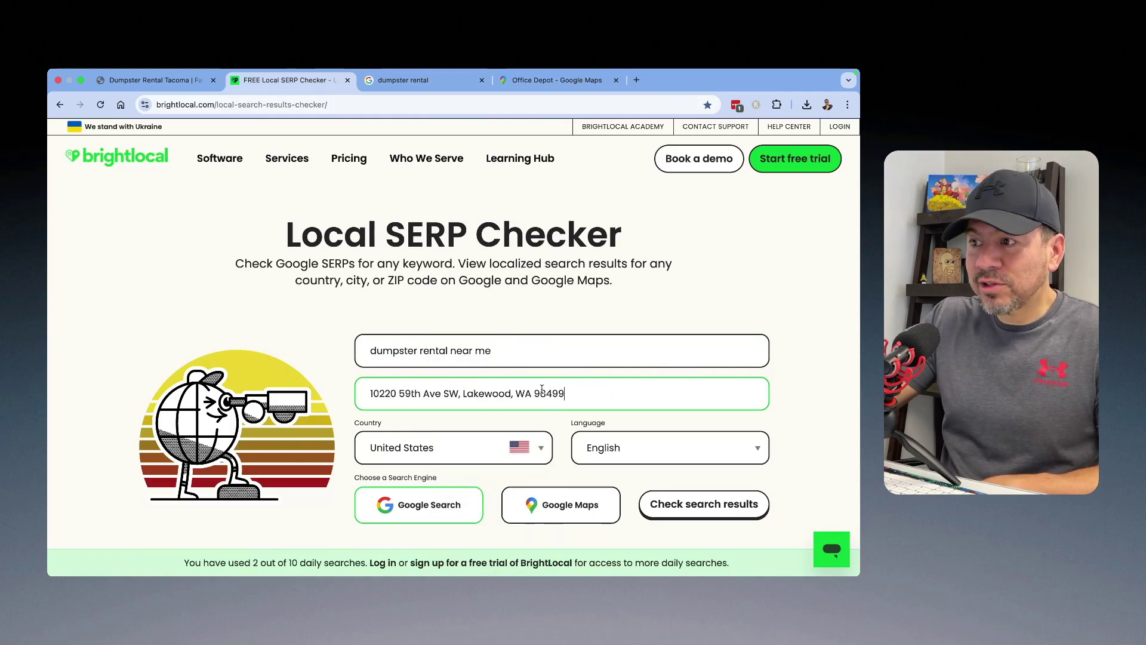
{"action": "left_click", "coordinate": [687, 516]}
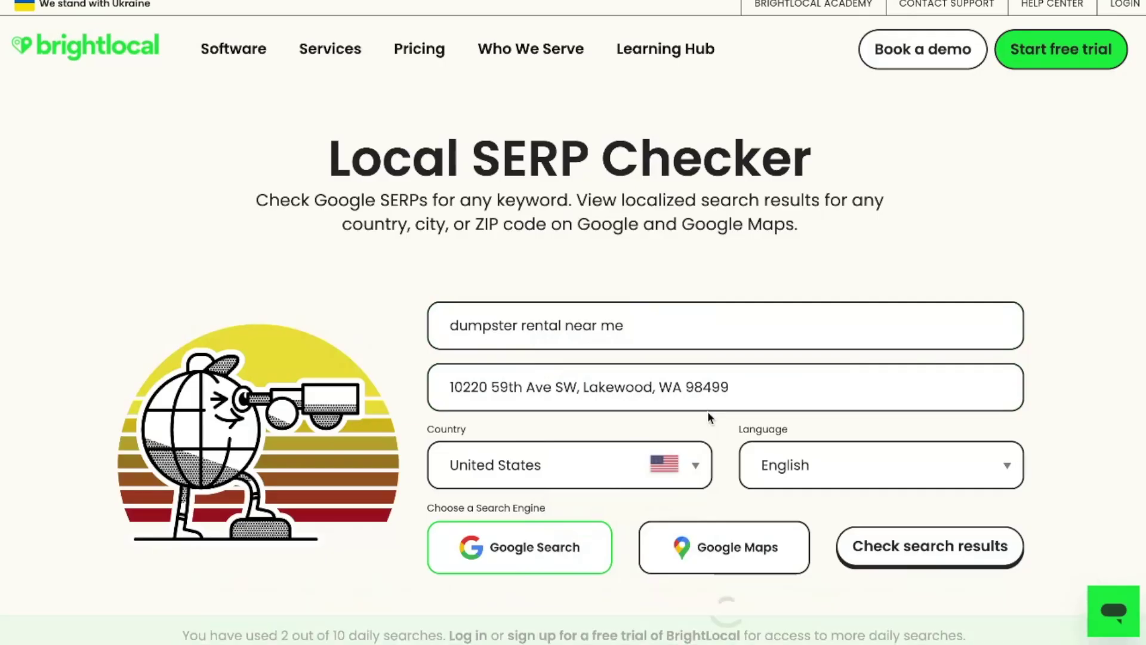
{"action": "left_click", "coordinate": [512, 583]}
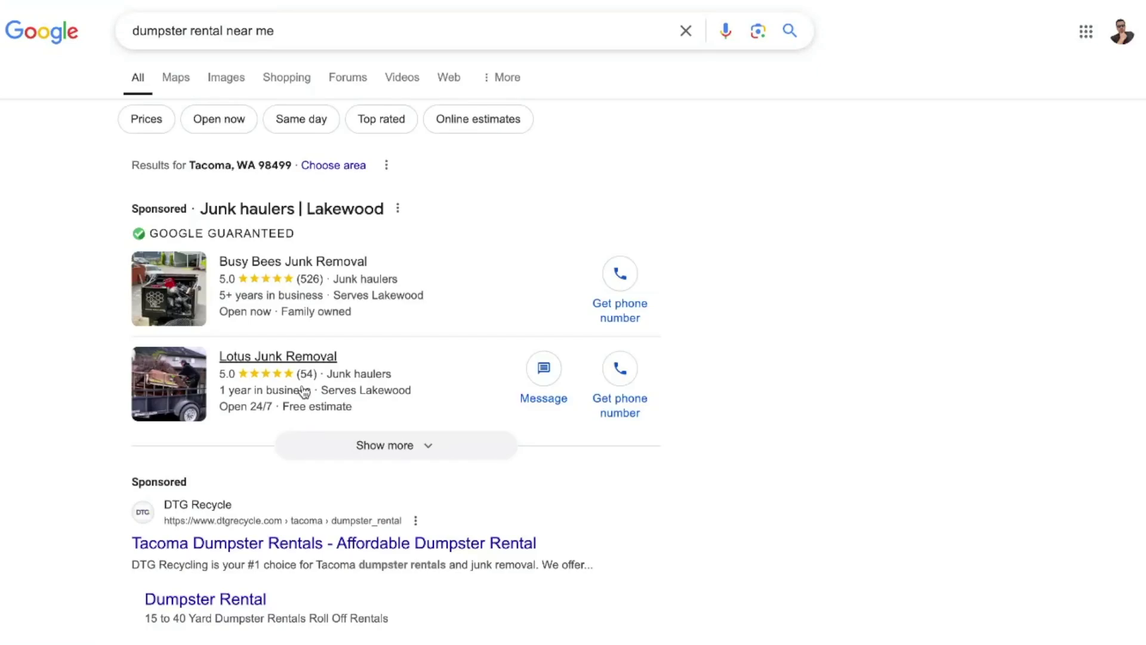
Examine the Lakewood results for "dumpster rental near me", covering the sponsored ads, the Places listings and the organic results.
{"action": "scroll", "coordinate": [41, 194], "scroll_direction": "down", "scroll_amount": 8}
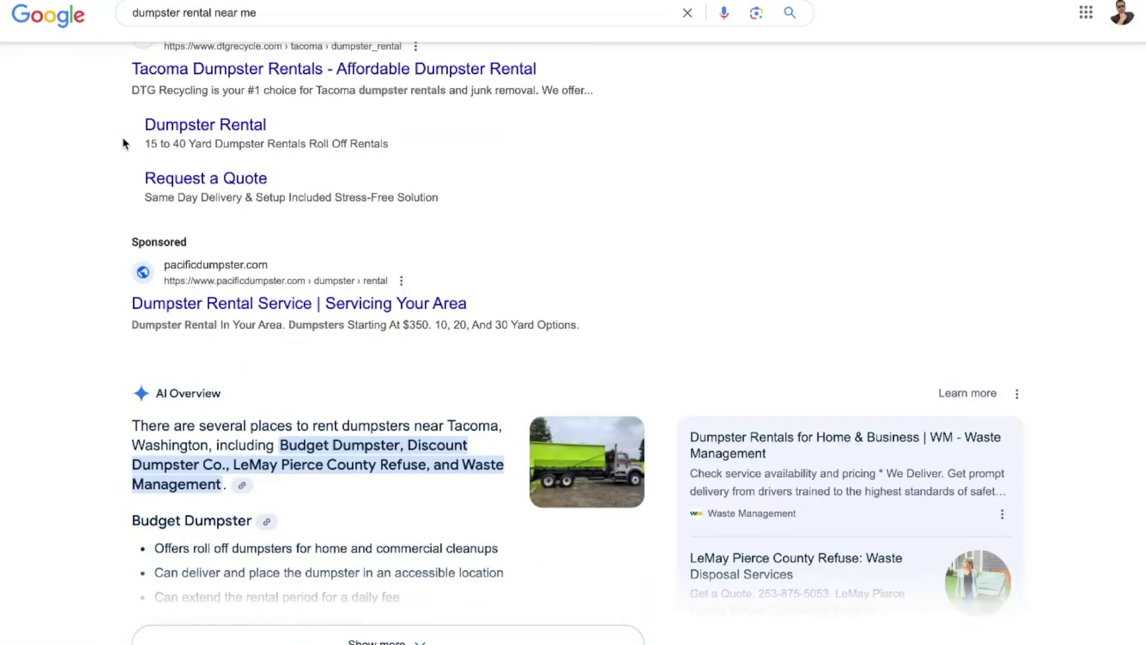
{"action": "scroll", "coordinate": [98, 232], "scroll_direction": "down", "scroll_amount": 10}
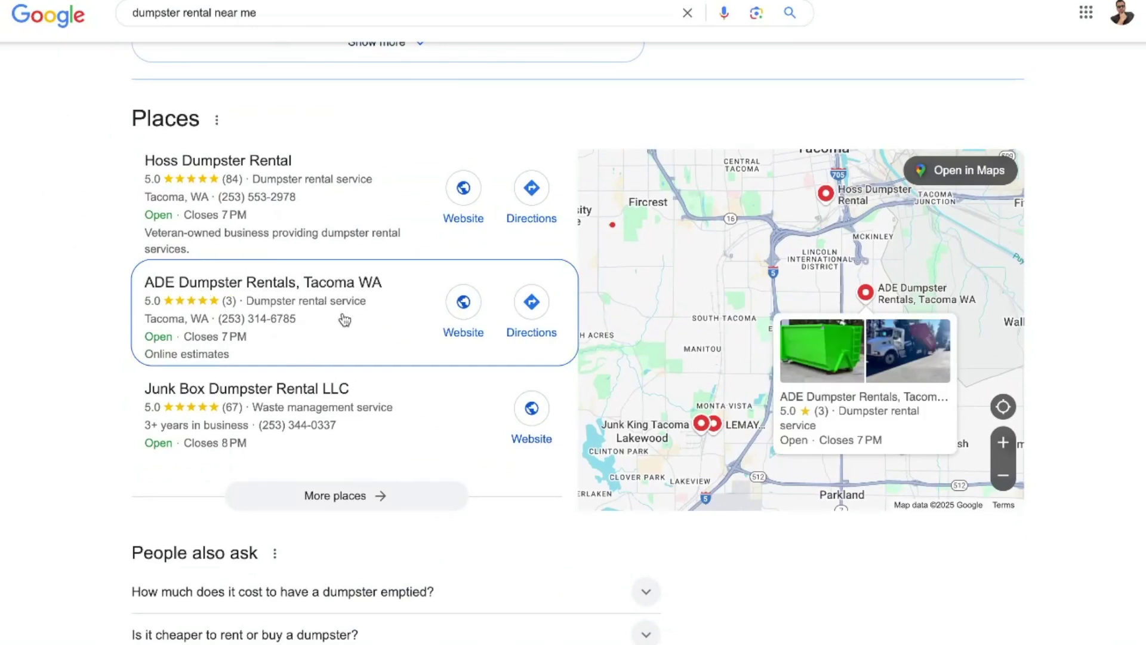
{"action": "scroll", "coordinate": [81, 250], "scroll_direction": "down", "scroll_amount": 6}
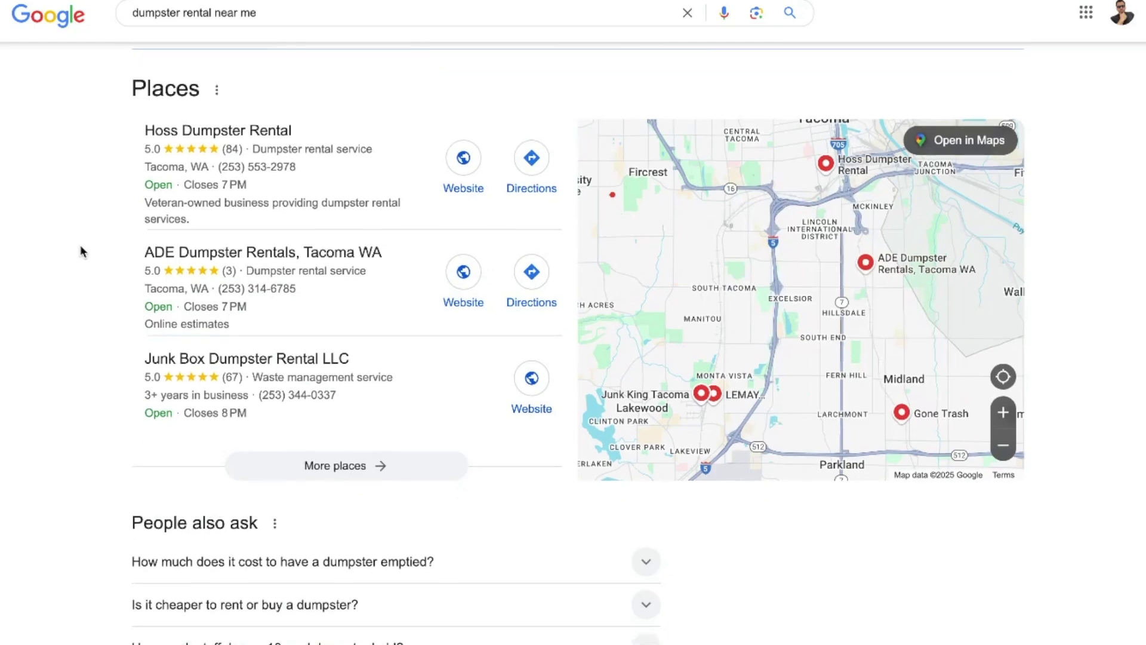
{"action": "scroll", "coordinate": [83, 260], "scroll_direction": "down", "scroll_amount": 12}
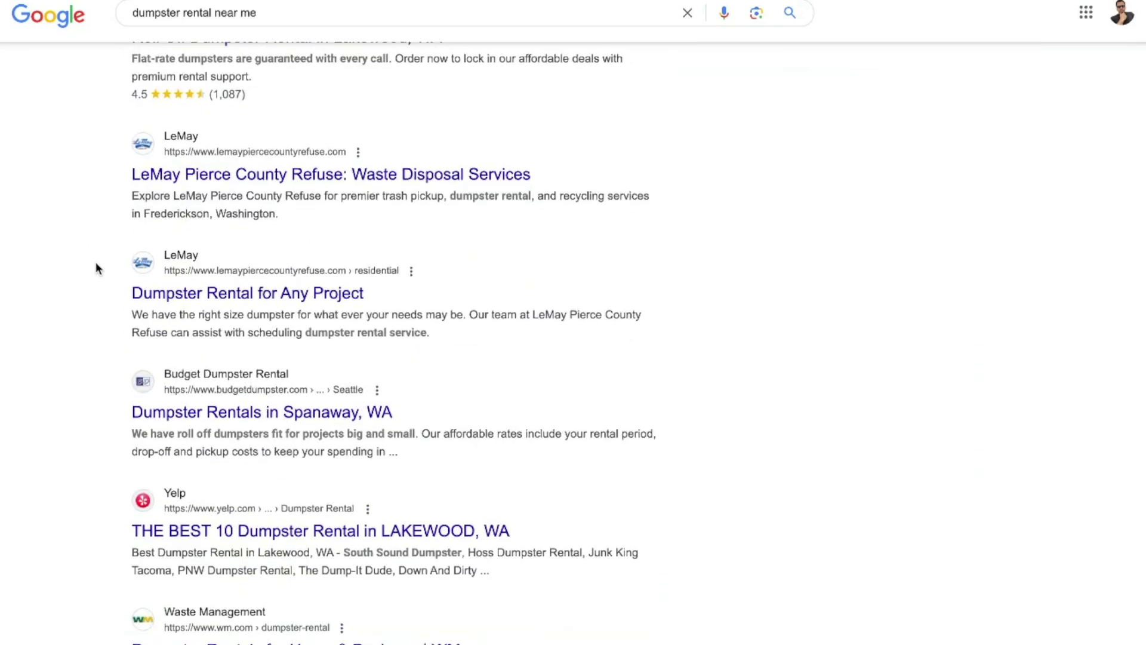
{"action": "scroll", "coordinate": [100, 269], "scroll_direction": "down", "scroll_amount": 10}
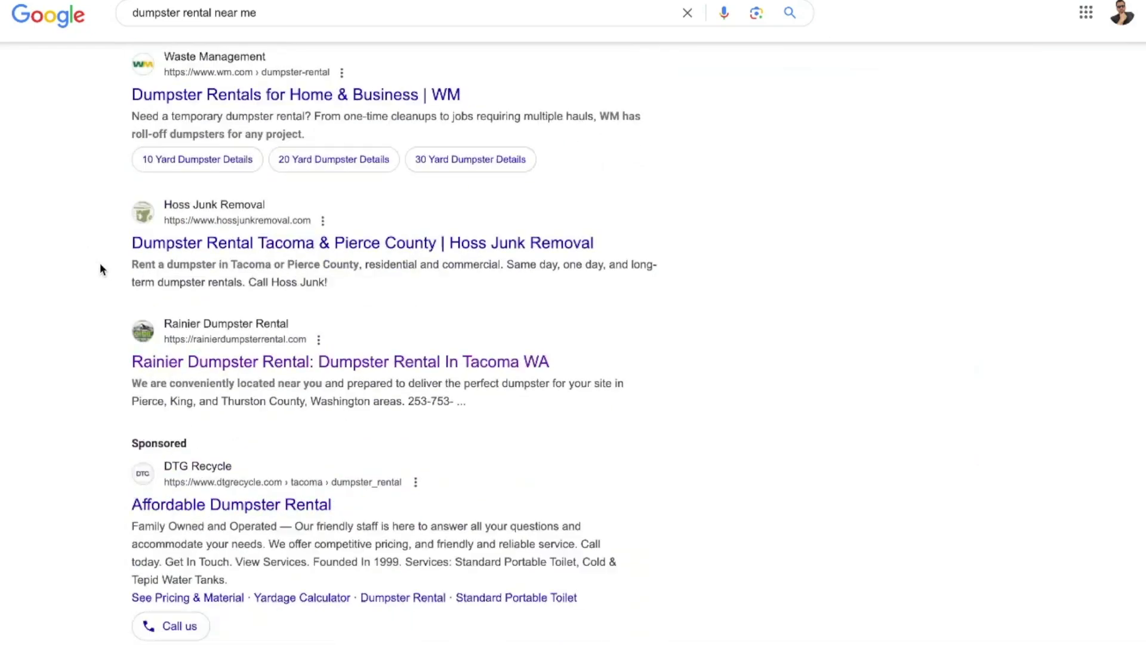
{"action": "scroll", "coordinate": [102, 270], "scroll_direction": "down", "scroll_amount": 7}
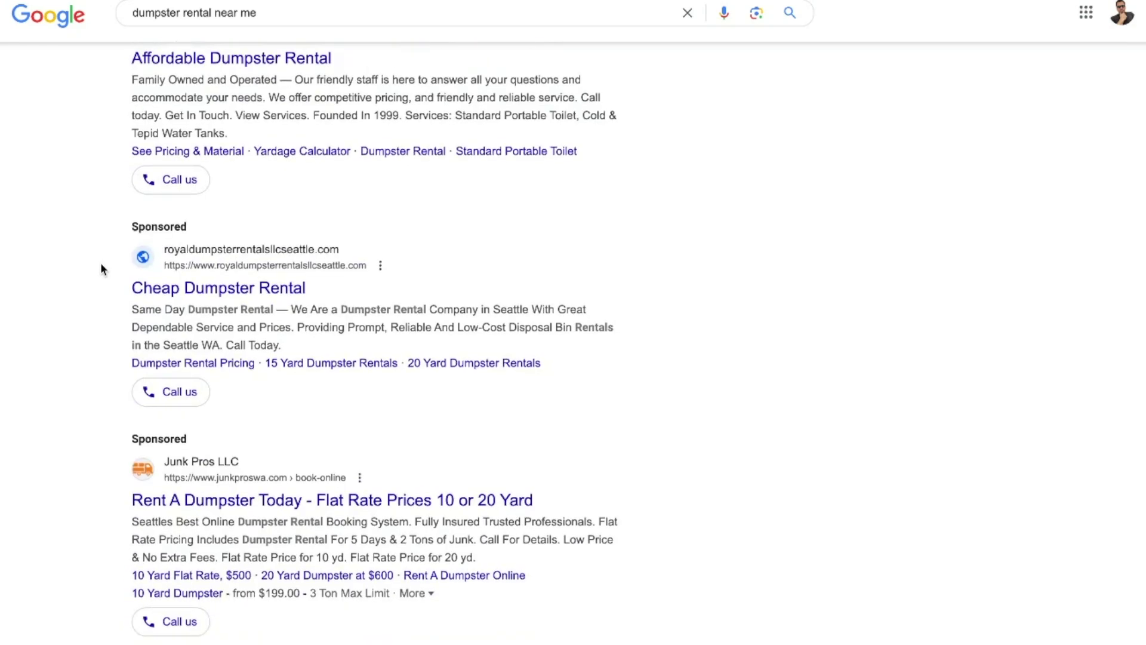
{"action": "scroll", "coordinate": [102, 269], "scroll_direction": "down", "scroll_amount": 4}
{"action": "scroll", "coordinate": [101, 268], "scroll_direction": "up", "scroll_amount": 13}
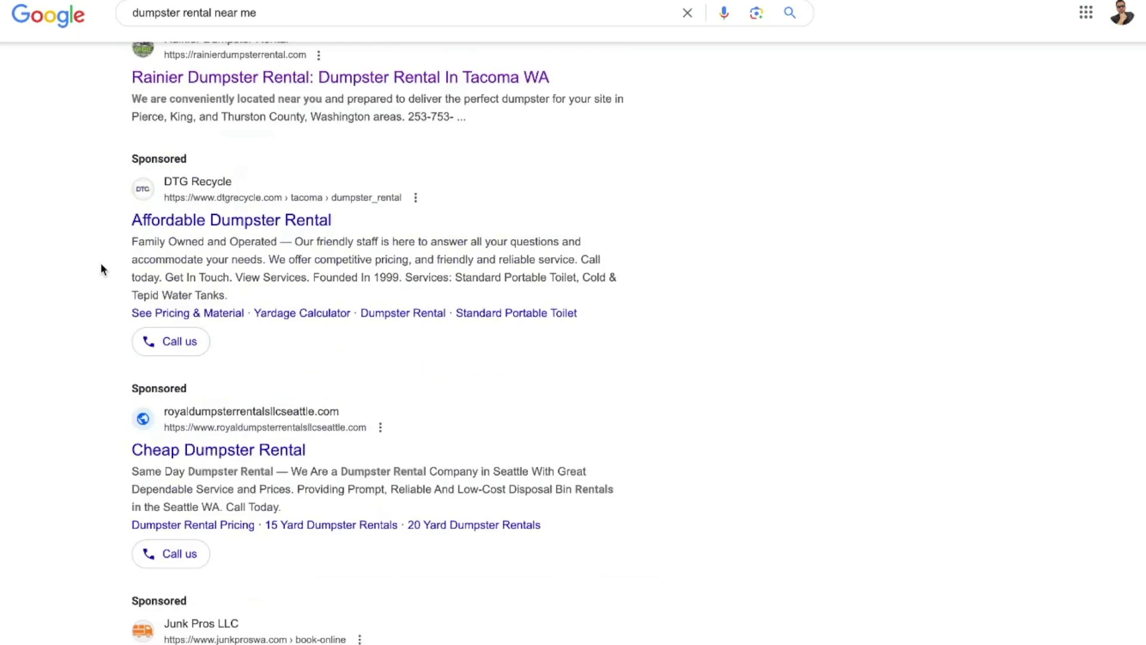
{"action": "scroll", "coordinate": [102, 268], "scroll_direction": "up", "scroll_amount": 15}
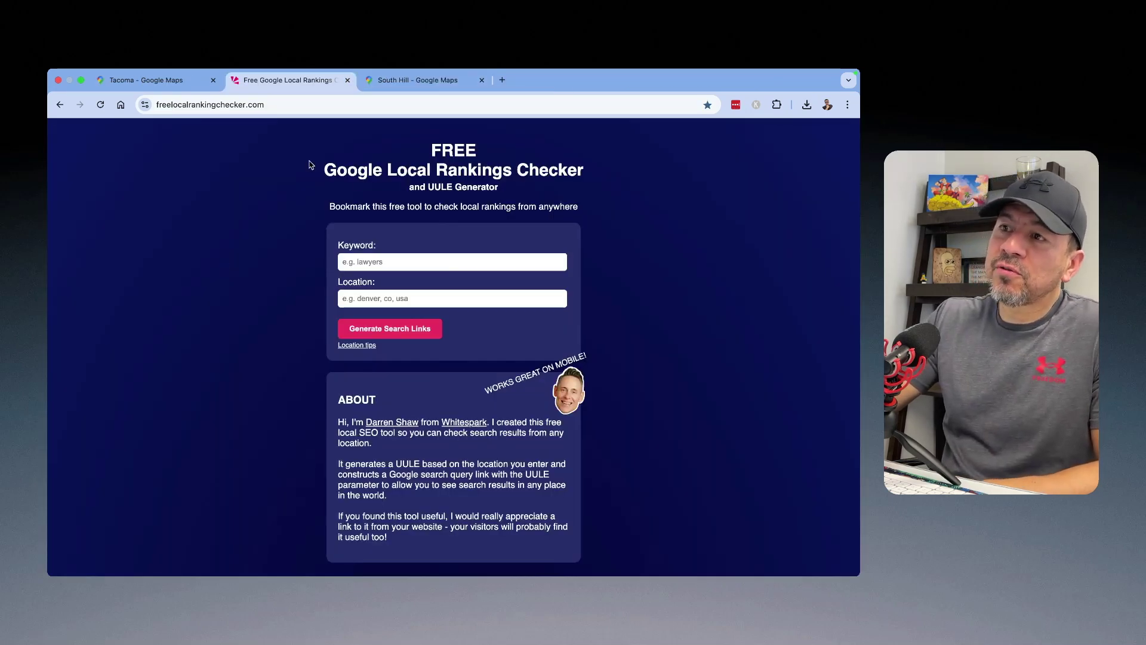
{"action": "left_click_drag", "start_coordinate": [607, 173], "coordinate": [369, 148]}
{"action": "left_click", "coordinate": [232, 235]}
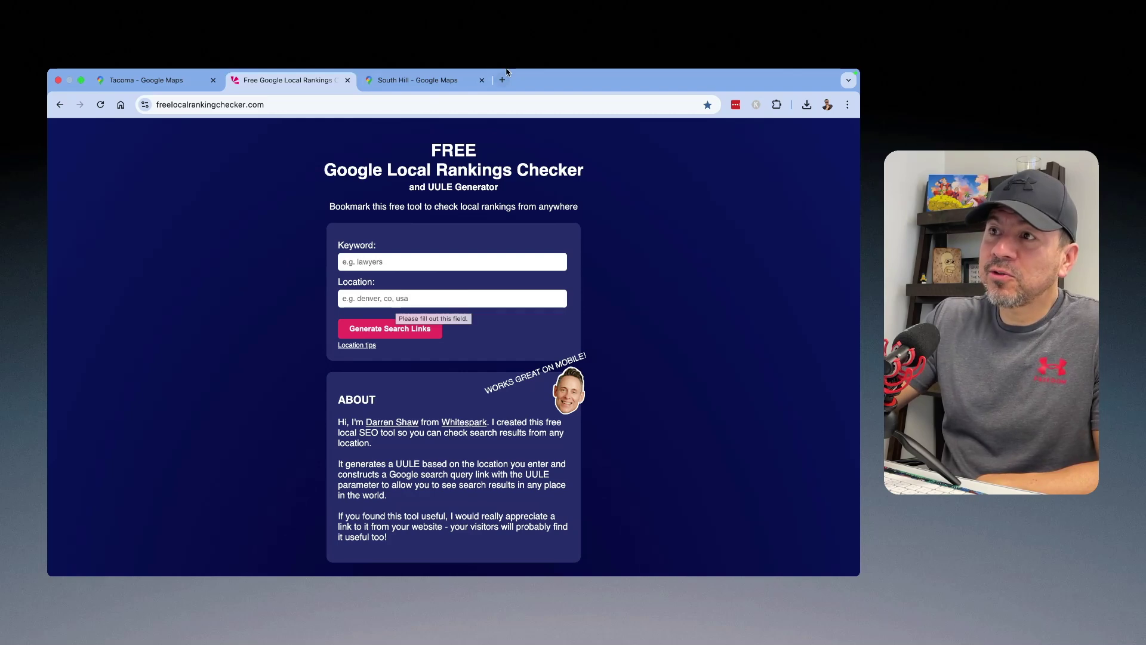
In Google Maps, find Regal Longston Place in South Hill, open its details and copy its address.
{"action": "left_click", "coordinate": [453, 80]}
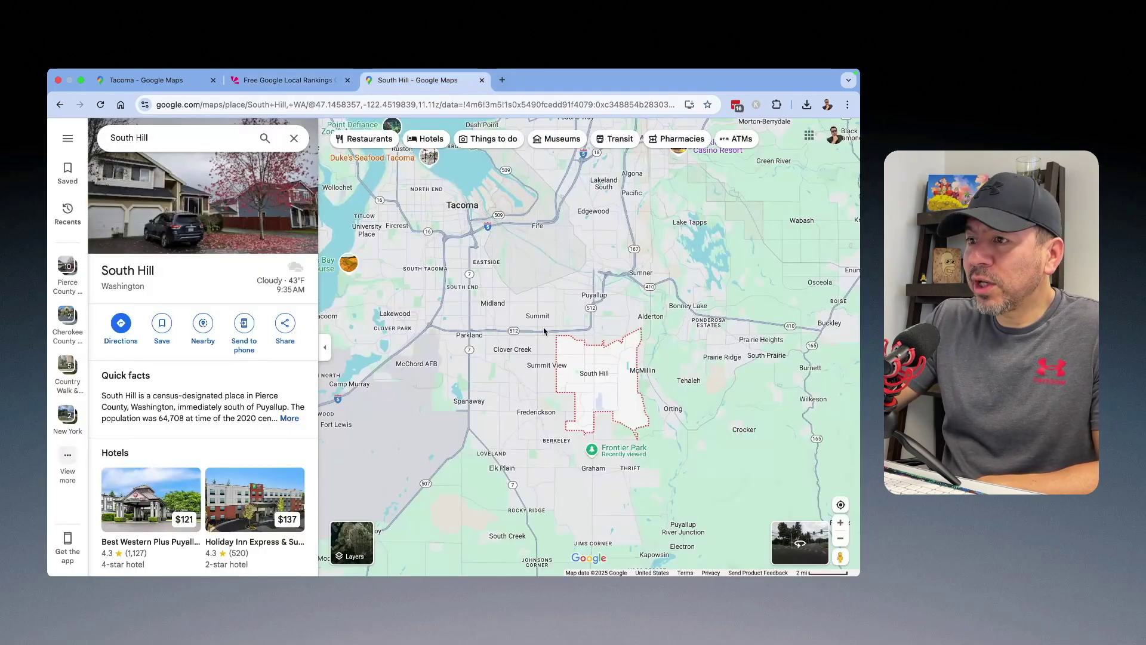
{"action": "scroll", "coordinate": [576, 367], "scroll_direction": "up", "scroll_amount": 2}
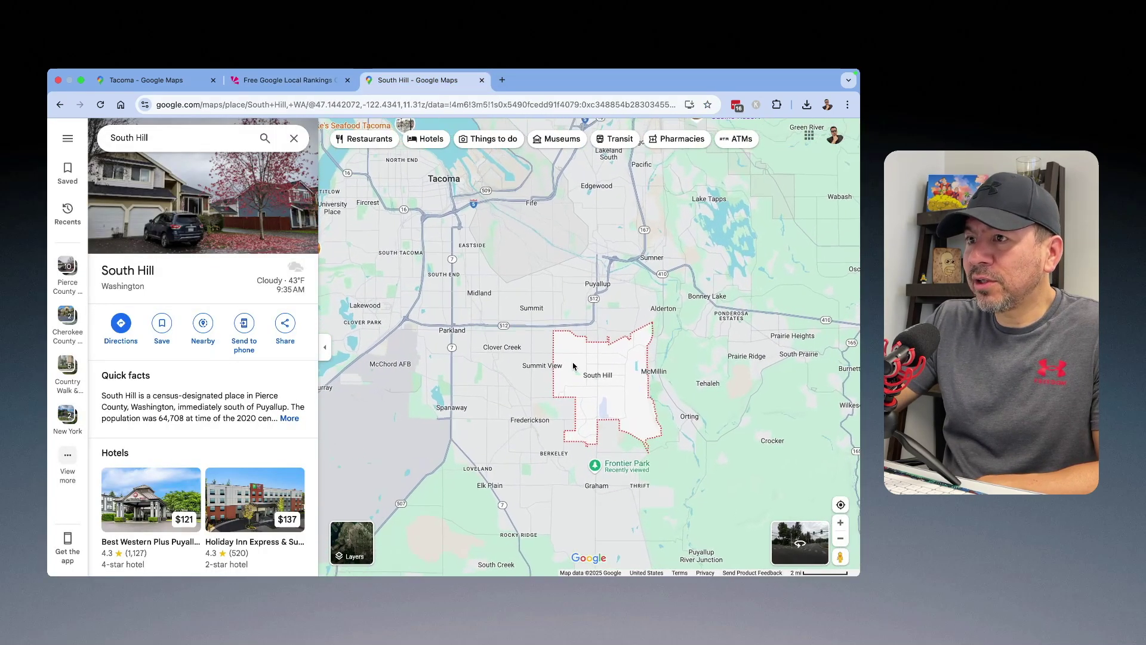
{"action": "scroll", "coordinate": [574, 367], "scroll_direction": "up", "scroll_amount": 10}
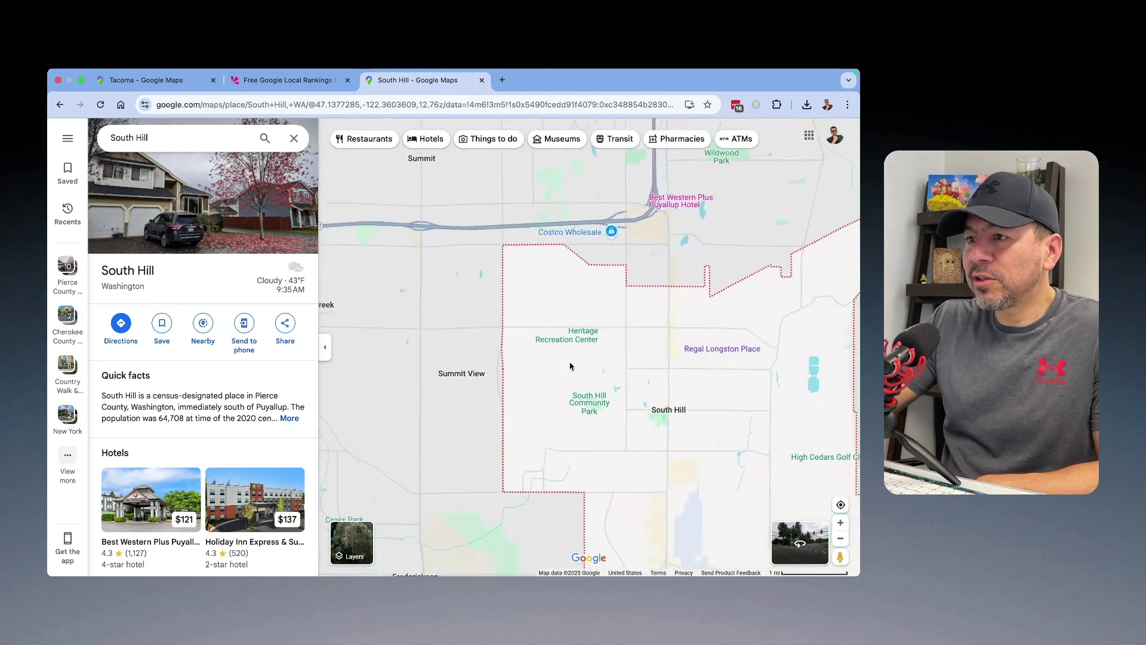
{"action": "scroll", "coordinate": [580, 372], "scroll_direction": "up", "scroll_amount": 5}
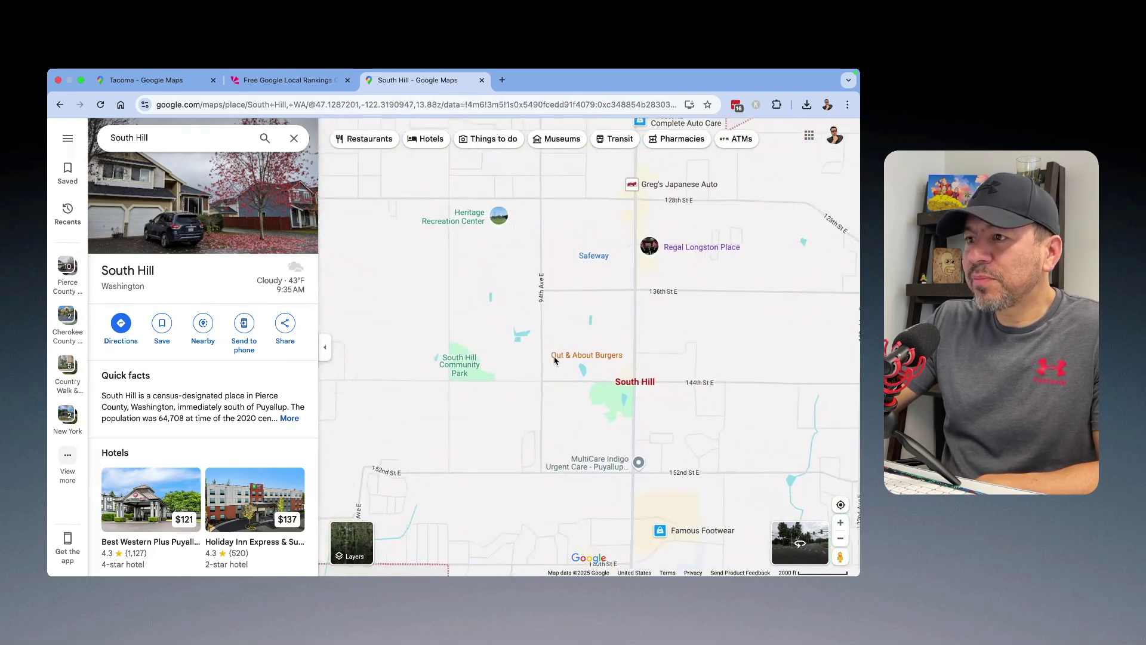
{"action": "left_click", "coordinate": [696, 250]}
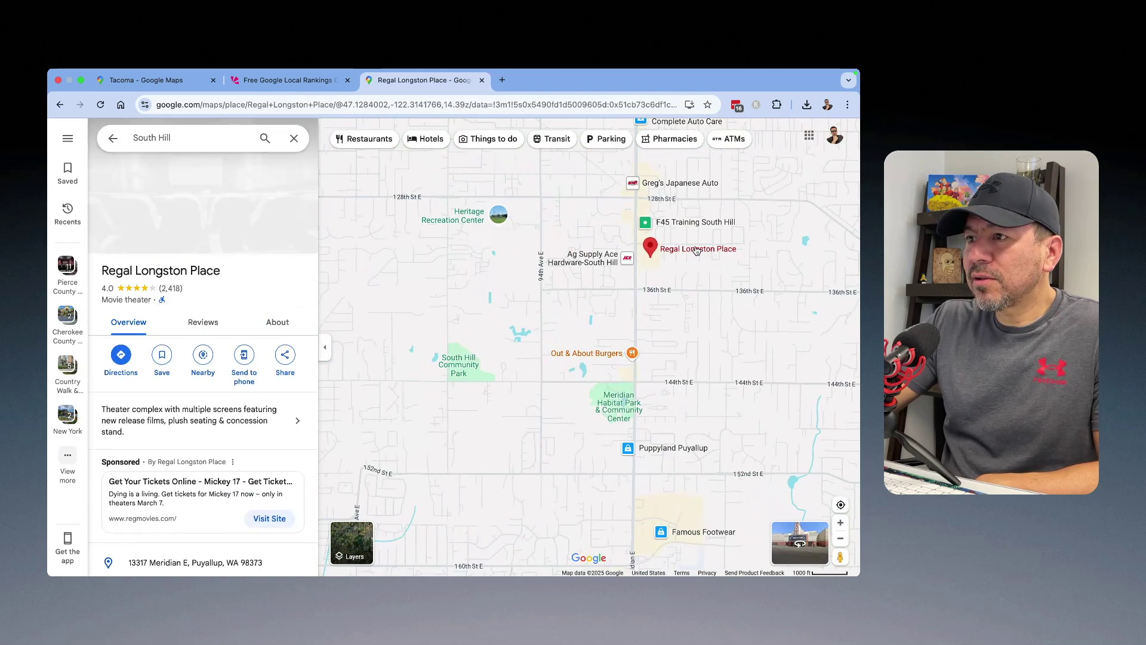
{"action": "scroll", "coordinate": [263, 394], "scroll_direction": "down", "scroll_amount": 2}
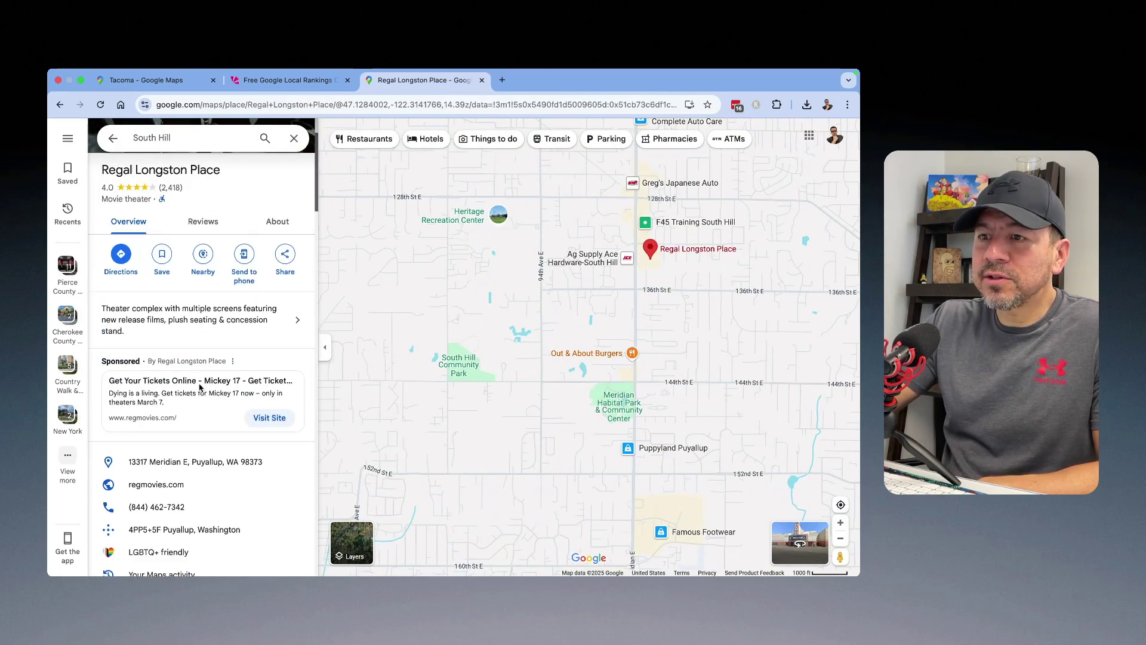
{"action": "left_click", "coordinate": [298, 456]}
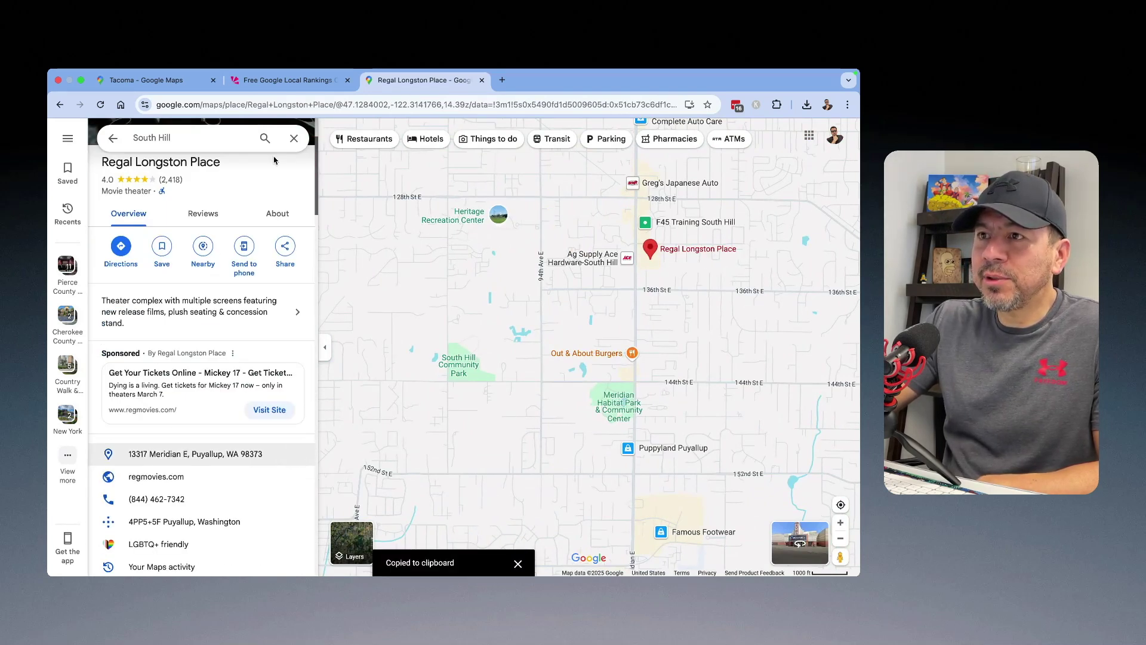
Generate Free Google Local Rankings Checker links for "Dumpster Rental Near ME" at Regal Longston Place's address and open Organic / Local Pack page 1.
{"action": "left_click", "coordinate": [288, 80]}
{"action": "left_click", "coordinate": [487, 256]}
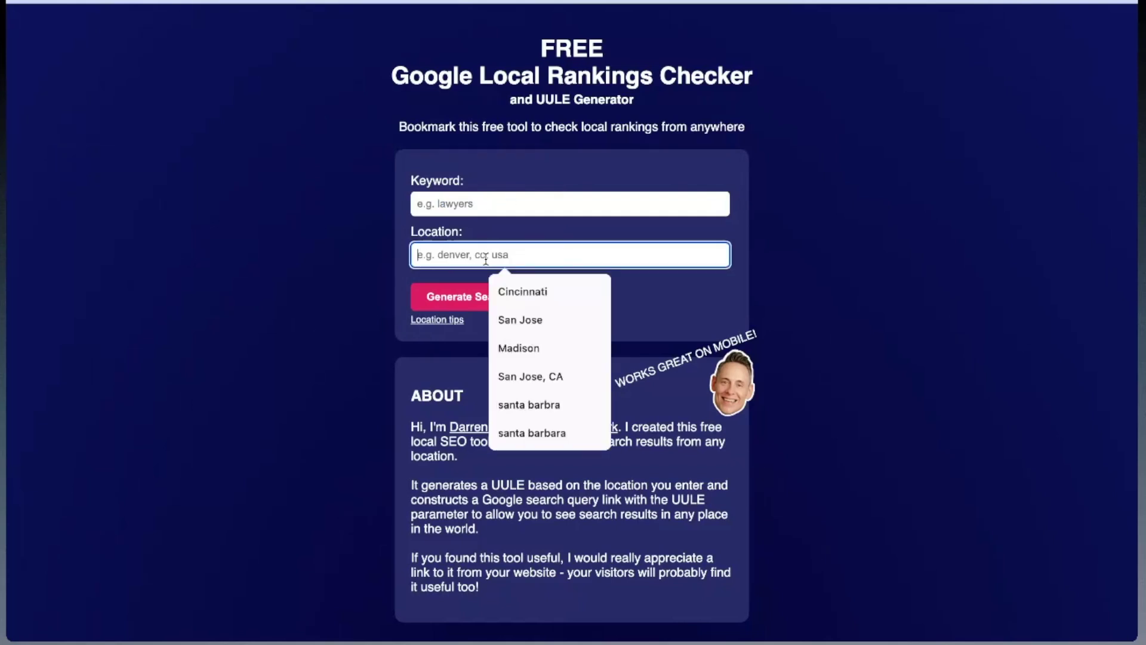
{"action": "right_click", "coordinate": [485, 258]}
{"action": "left_click", "coordinate": [511, 227]}
{"action": "left_click", "coordinate": [522, 205]}
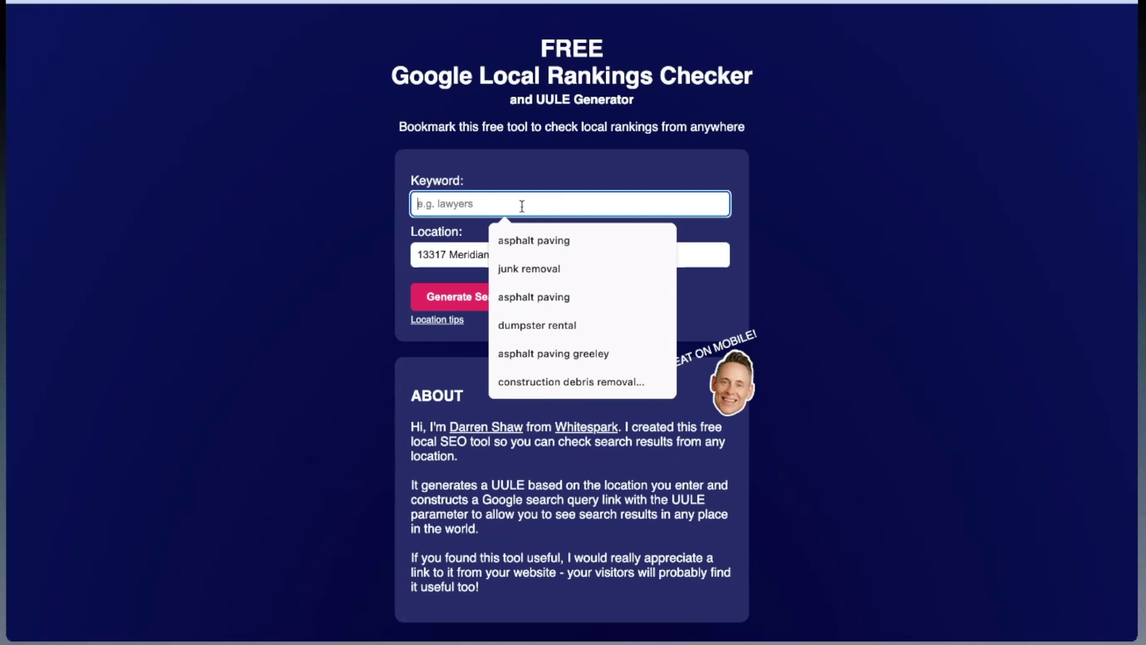
{"action": "key", "text": "ctrl+v"}
{"action": "left_click", "coordinate": [481, 304]}
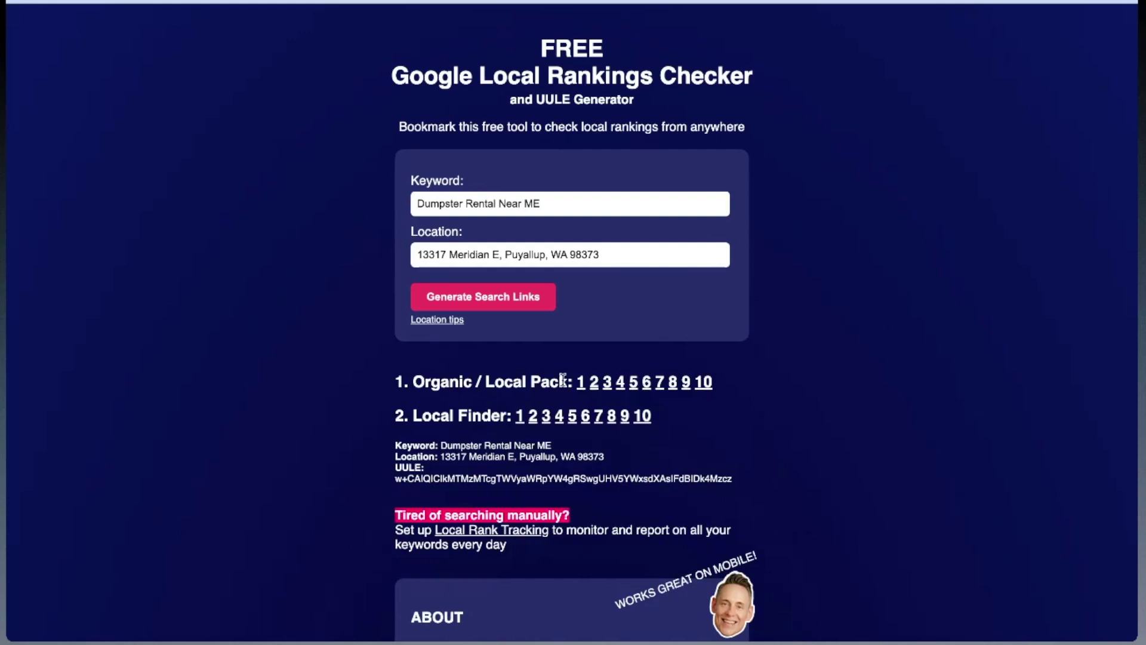
{"action": "left_click", "coordinate": [581, 389]}
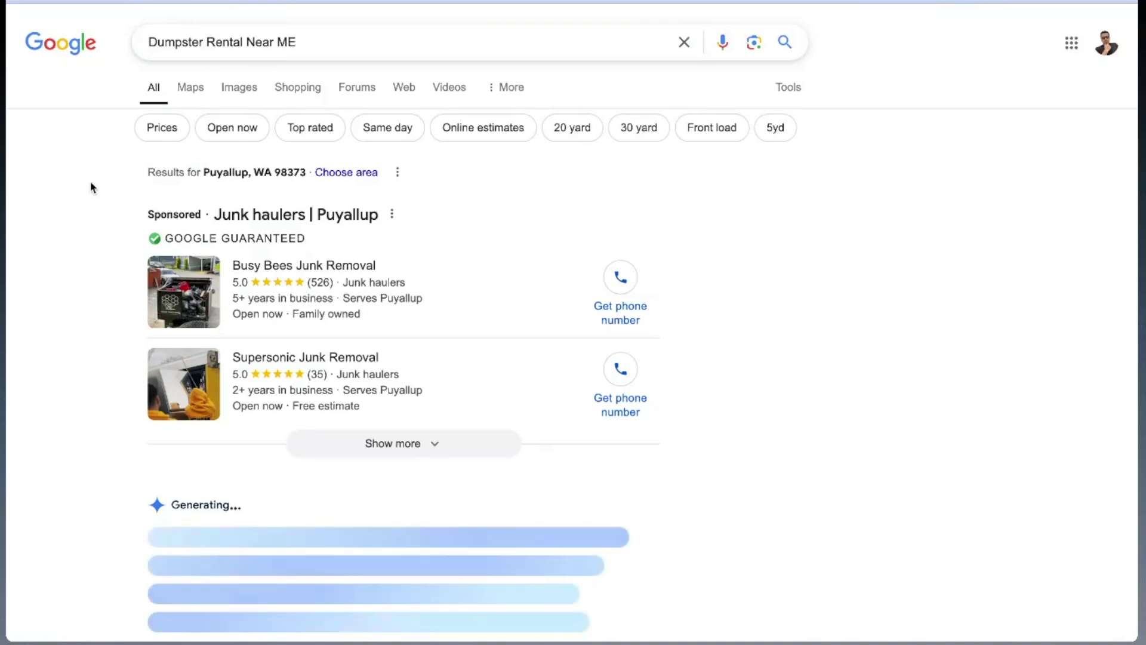
Look through the Puyallup results for "Dumpster Rental Near ME", covering the sponsored ads, Places listings and first organic results.
{"action": "scroll", "coordinate": [119, 274], "scroll_direction": "down", "scroll_amount": 10}
{"action": "scroll", "coordinate": [121, 274], "scroll_direction": "down", "scroll_amount": 2}
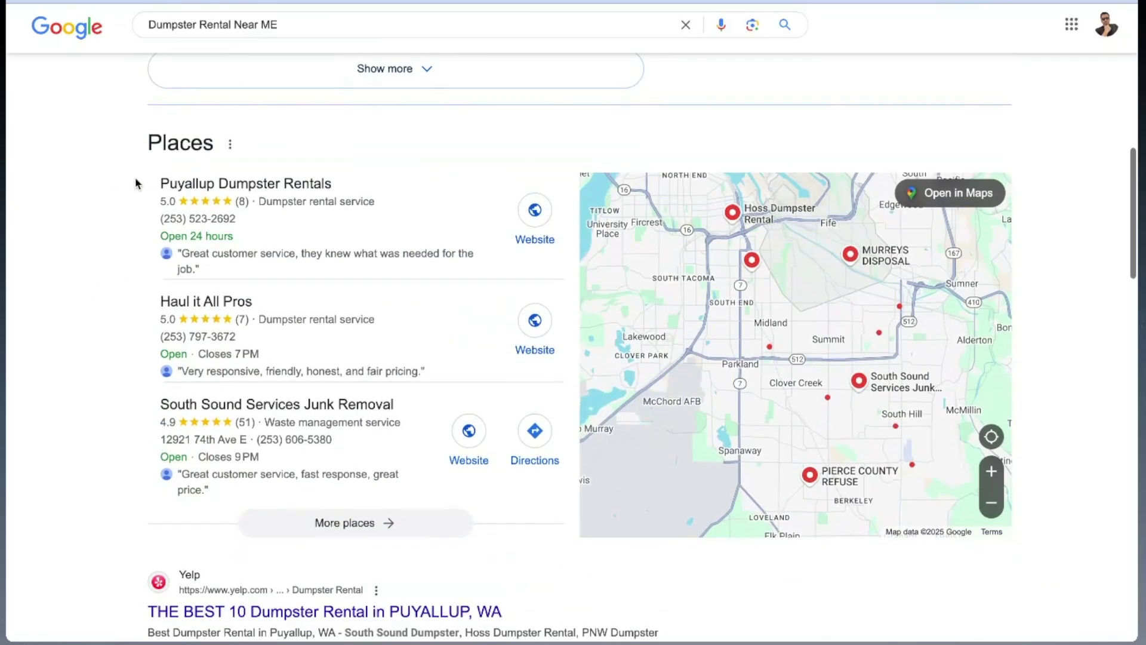
{"action": "scroll", "coordinate": [287, 471], "scroll_direction": "down", "scroll_amount": 2}
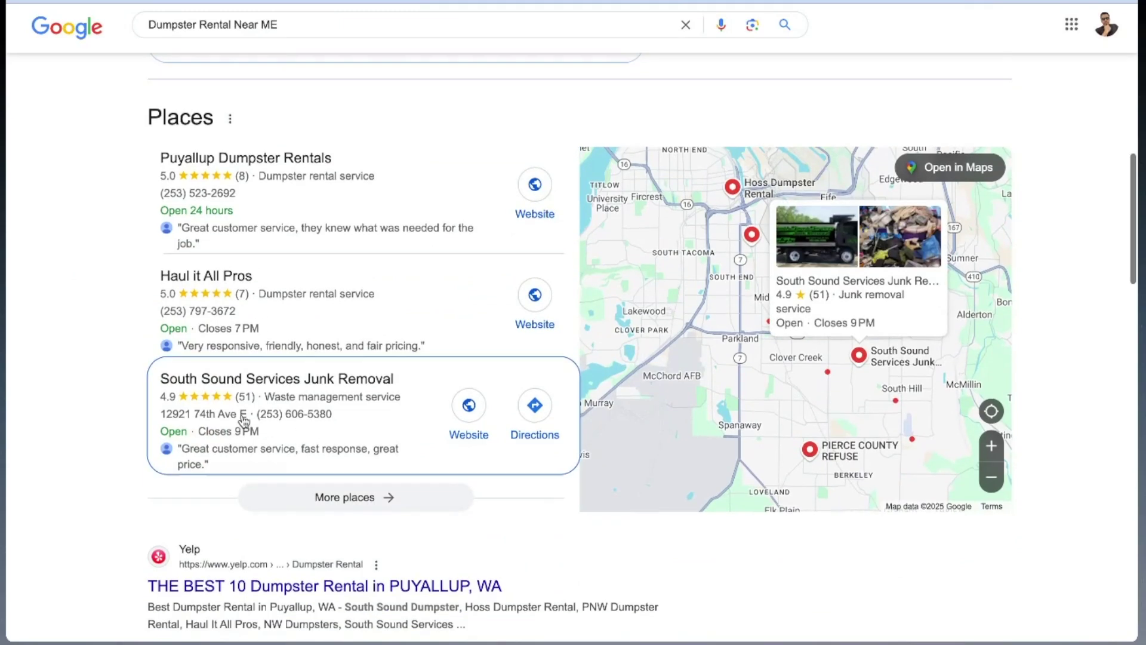
{"action": "scroll", "coordinate": [263, 352], "scroll_direction": "down", "scroll_amount": 8}
{"action": "scroll", "coordinate": [263, 361], "scroll_direction": "up", "scroll_amount": 5}
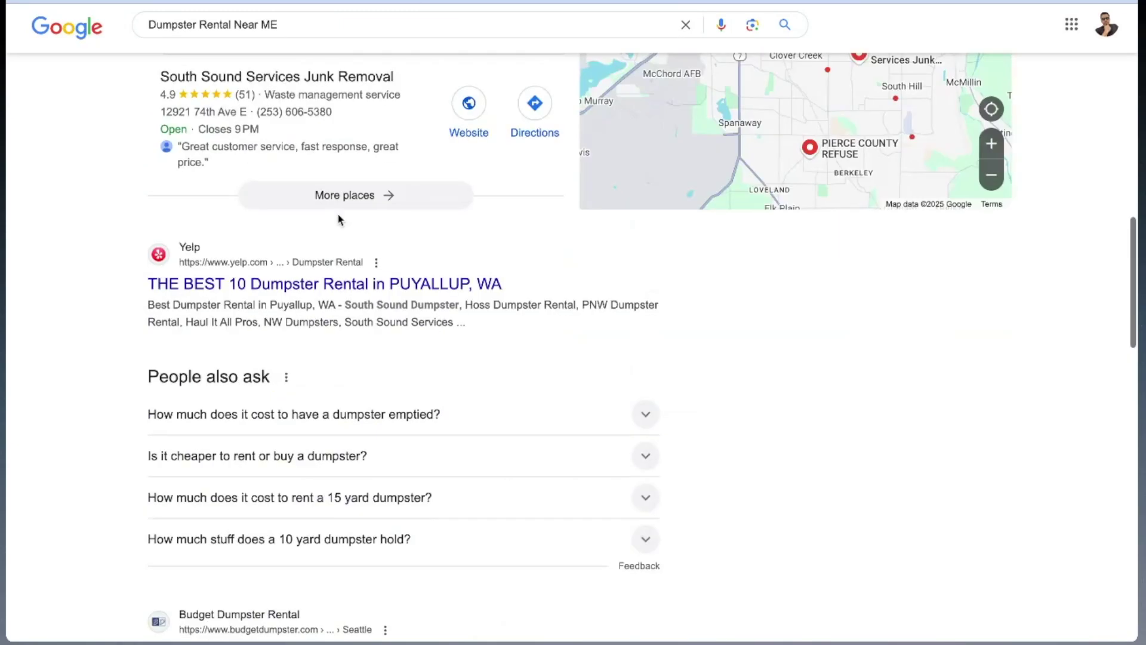
Open the full list of places for the Puyallup search and review the order of the dumpster rental companies.
{"action": "left_click", "coordinate": [345, 208]}
{"action": "scroll", "coordinate": [230, 289], "scroll_direction": "down", "scroll_amount": 3}
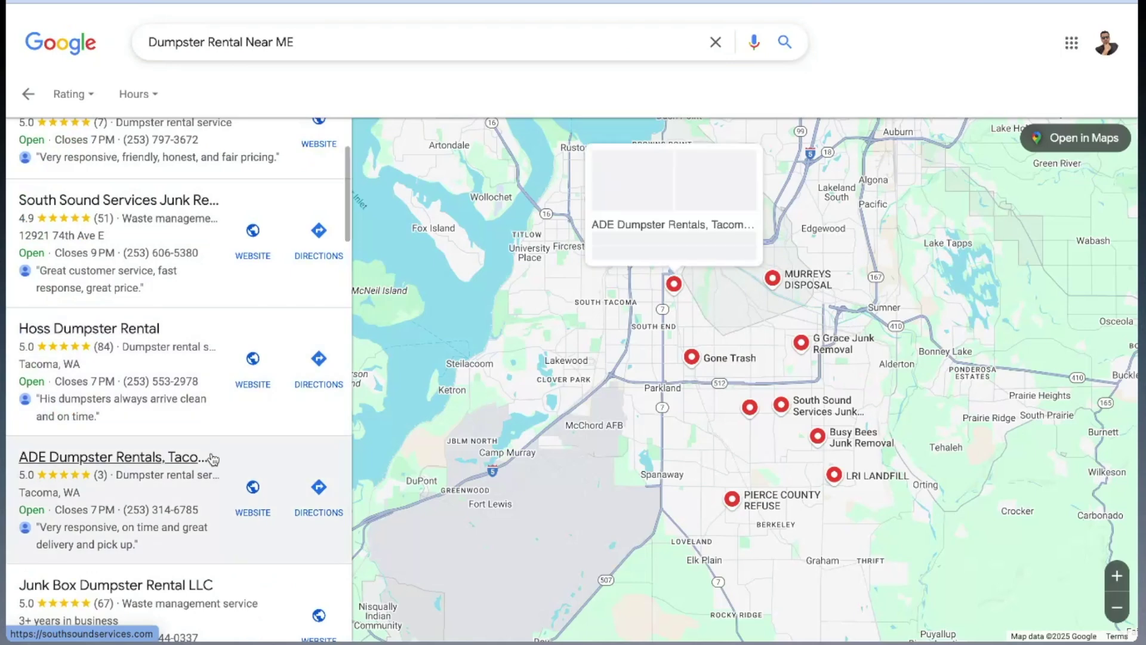
{"action": "scroll", "coordinate": [213, 459], "scroll_direction": "up", "scroll_amount": 2}
{"action": "scroll", "coordinate": [179, 167], "scroll_direction": "up", "scroll_amount": 1}
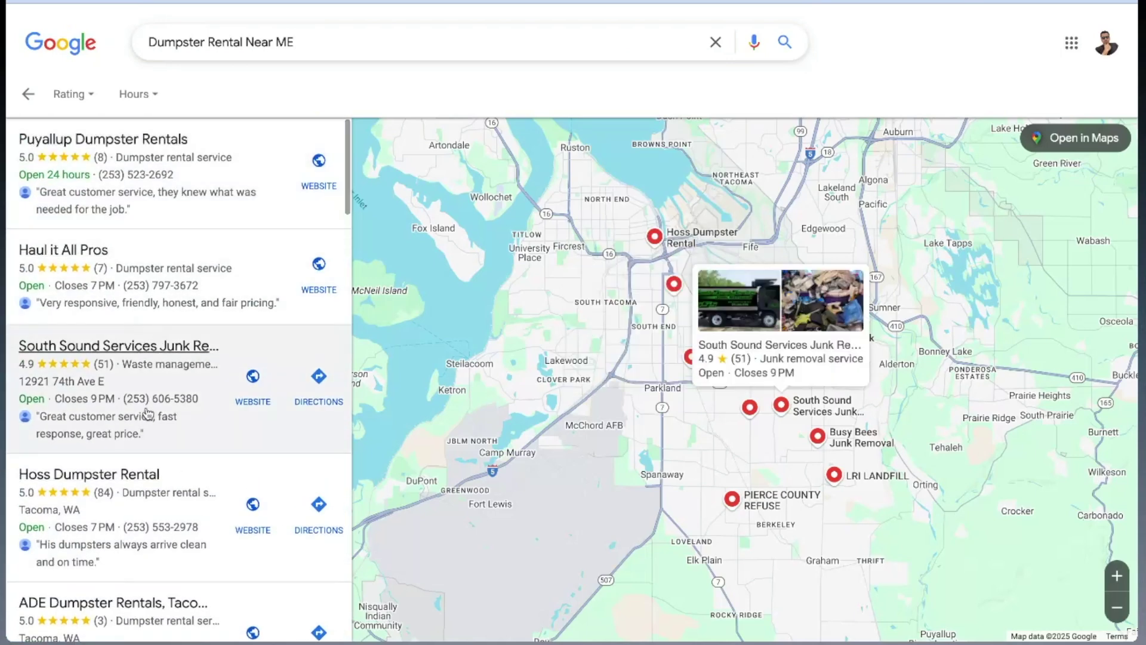
{"action": "scroll", "coordinate": [145, 547], "scroll_direction": "down", "scroll_amount": 1}
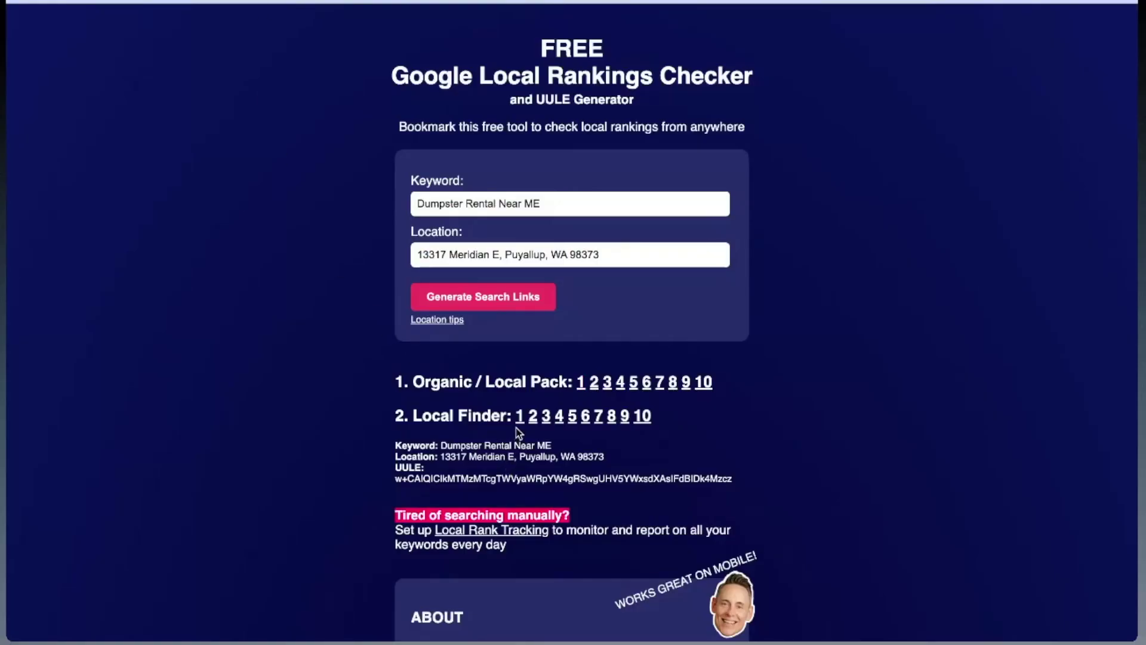
Open Local Finder page 1 from the rankings checker for the Puyallup location and review its top listings.
{"action": "left_click", "coordinate": [519, 418]}
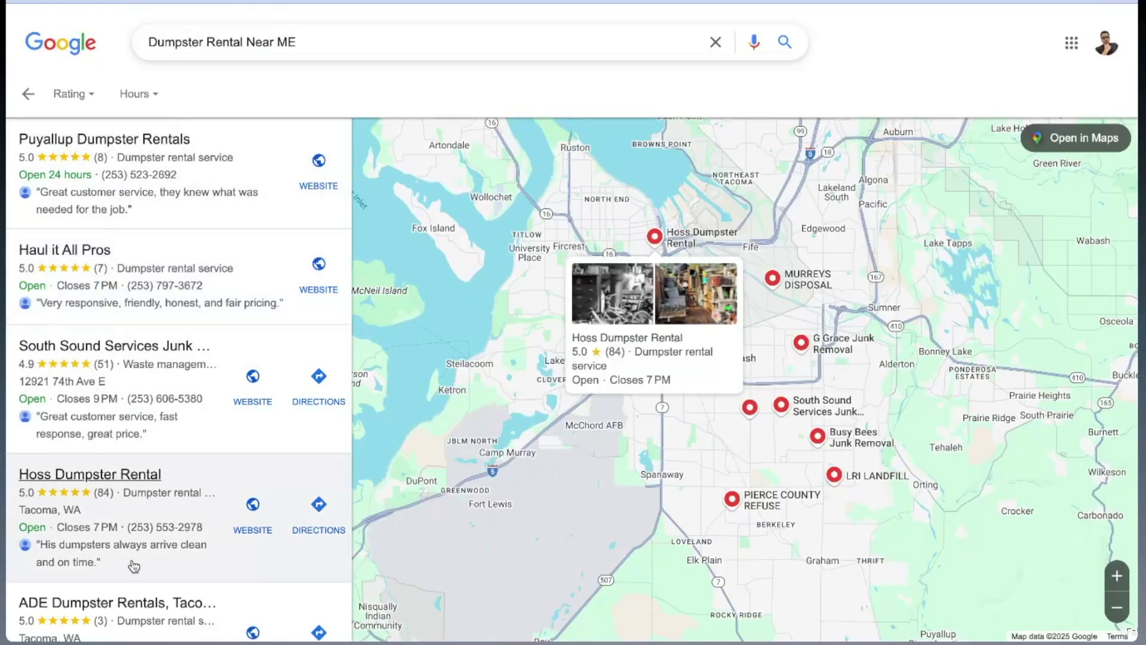
{"action": "scroll", "coordinate": [179, 544], "scroll_direction": "down", "scroll_amount": 1}
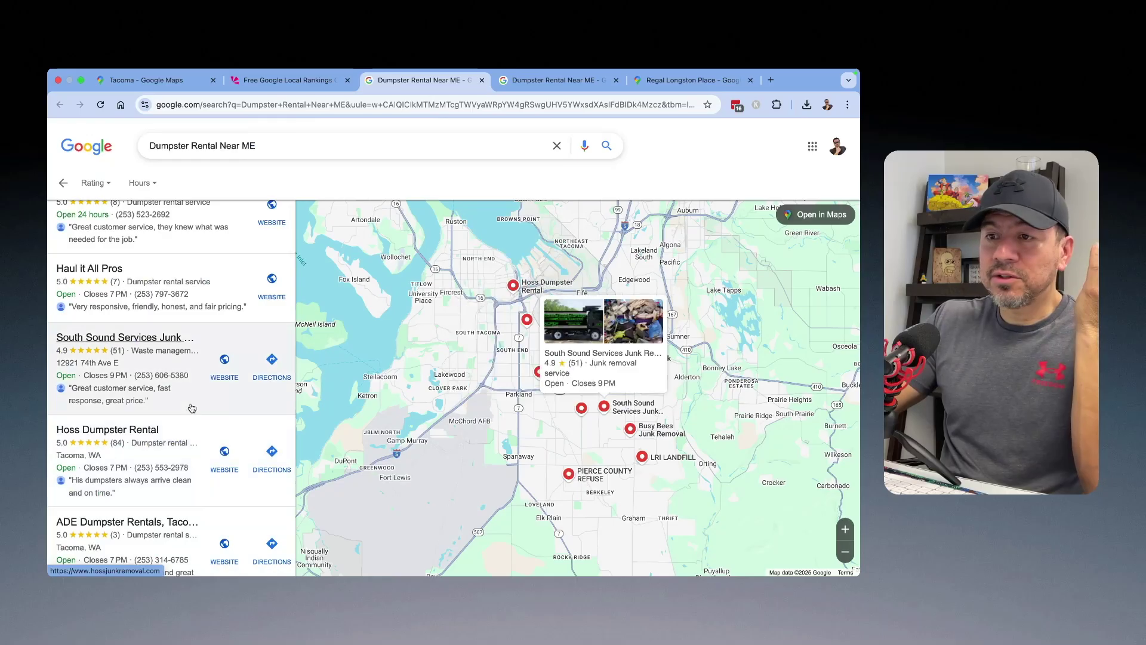
{"action": "scroll", "coordinate": [286, 285], "scroll_direction": "up", "scroll_amount": 1}
{"action": "scroll", "coordinate": [248, 319], "scroll_direction": "up", "scroll_amount": 1}
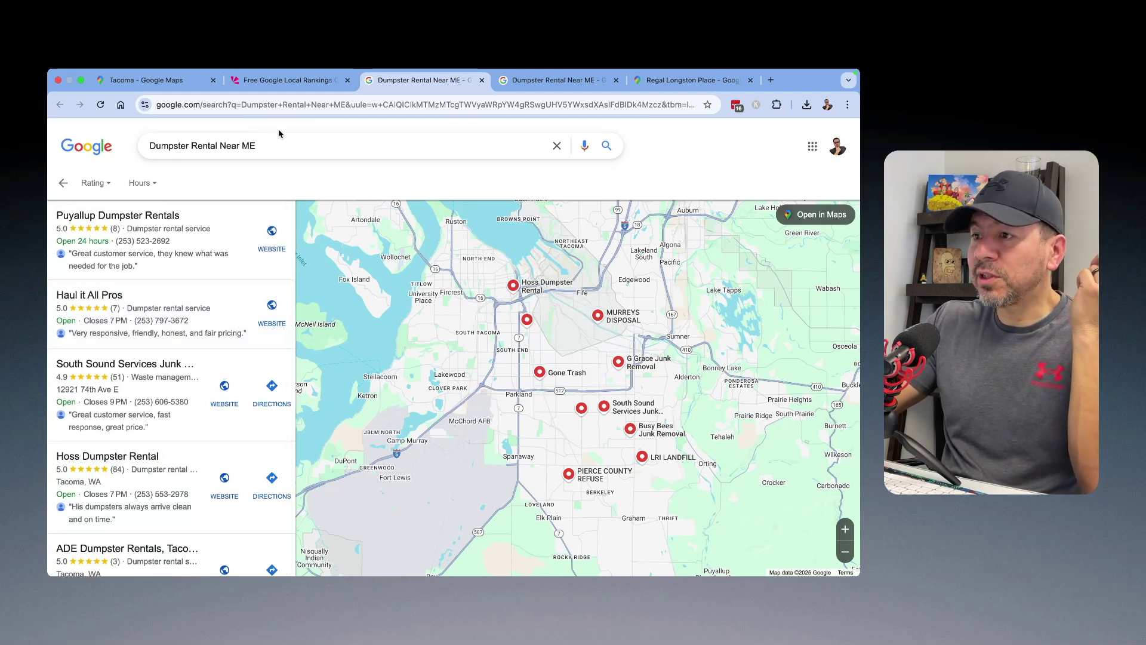
Switch to the Google Maps view of Renton, view the Hilton Garden Inn Seattle/Renton listing and close it.
{"action": "left_click", "coordinate": [293, 85]}
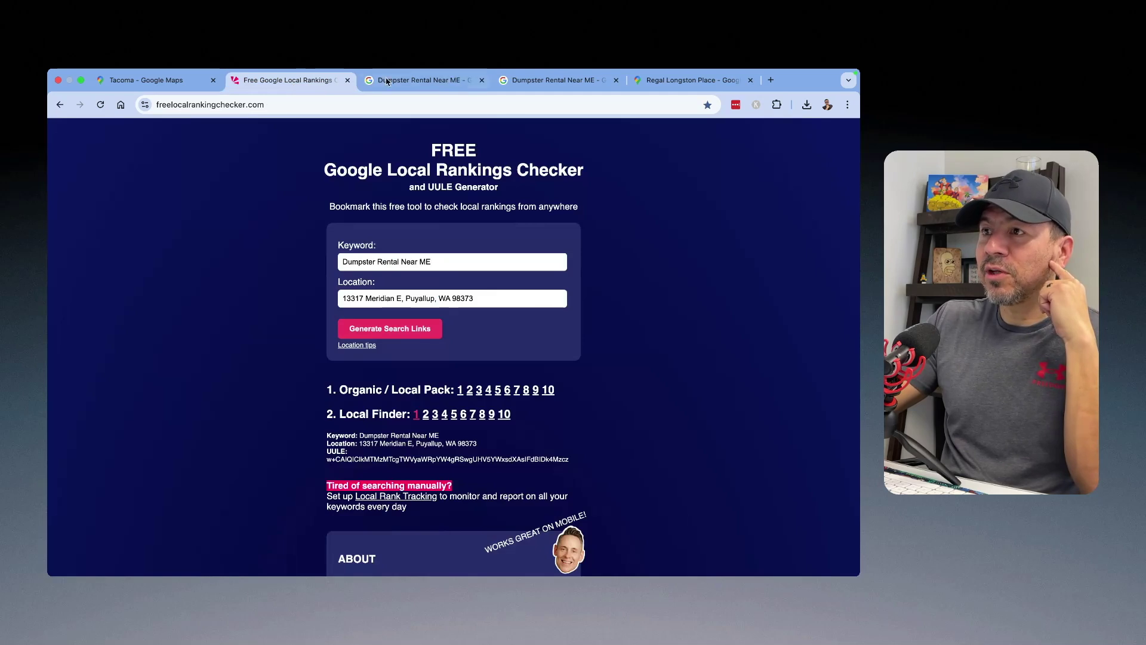
{"action": "left_click", "coordinate": [692, 80]}
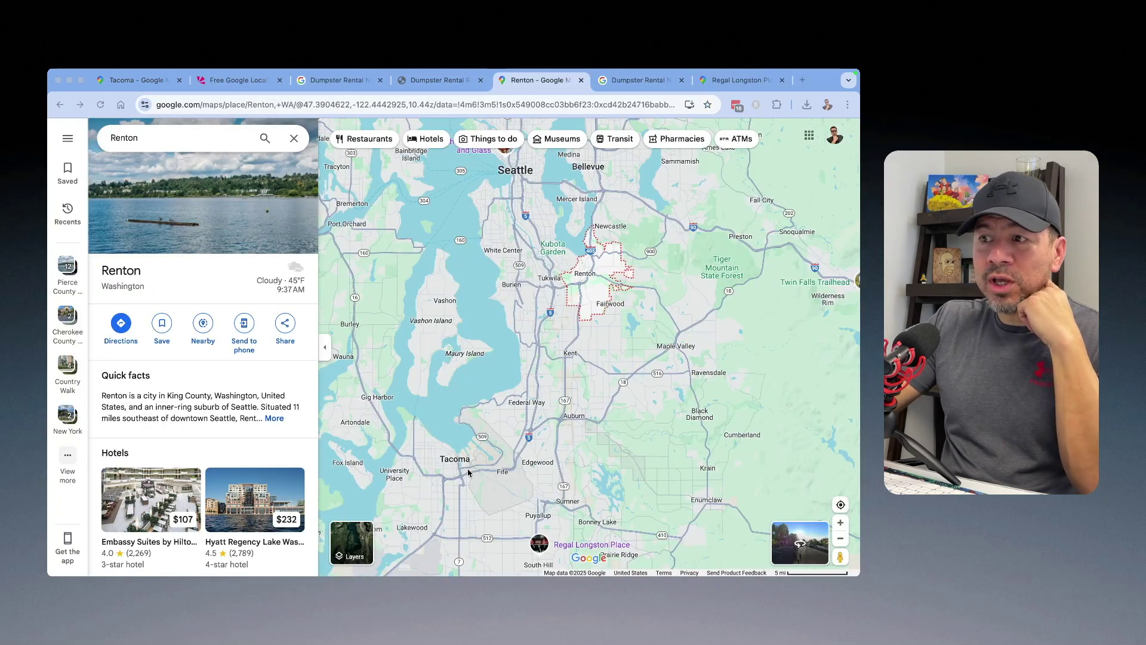
{"action": "scroll", "coordinate": [593, 284], "scroll_direction": "up", "scroll_amount": 5}
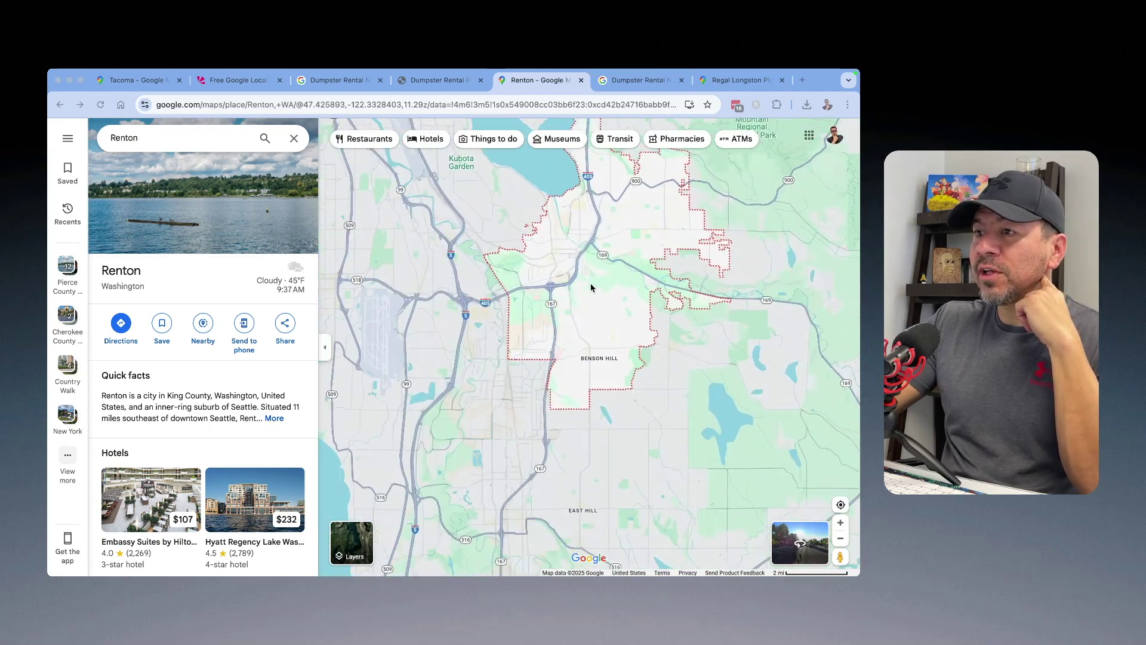
{"action": "scroll", "coordinate": [589, 283], "scroll_direction": "up", "scroll_amount": 2}
{"action": "left_click_drag", "start_coordinate": [583, 278], "coordinate": [573, 384]}
{"action": "left_click", "coordinate": [517, 401]}
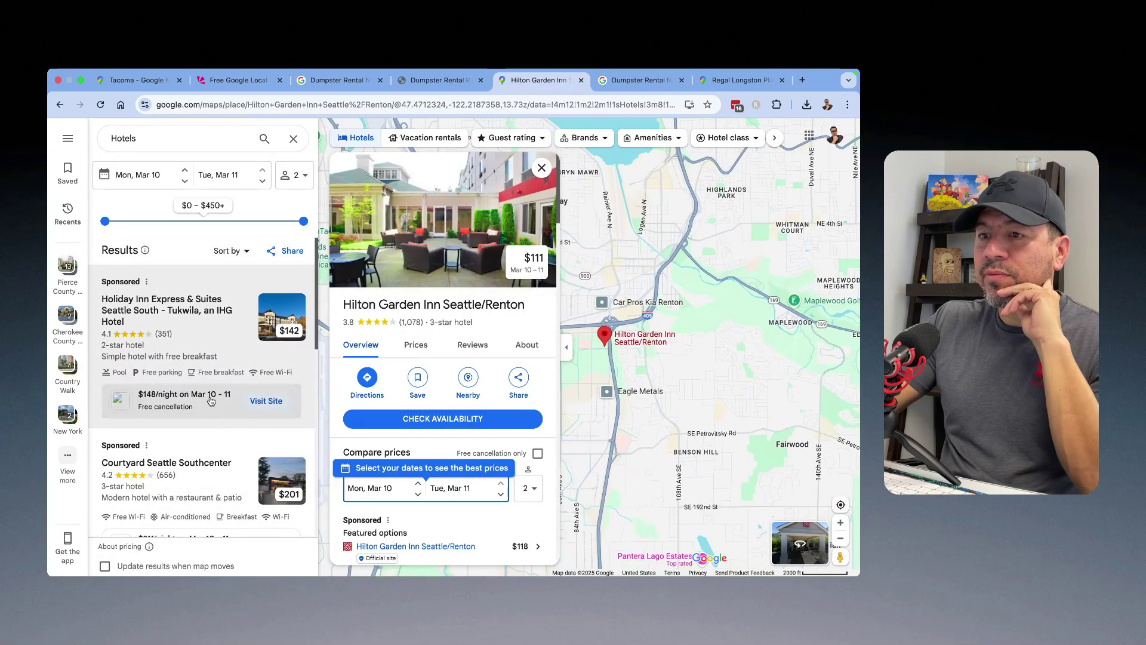
{"action": "left_click", "coordinate": [674, 382]}
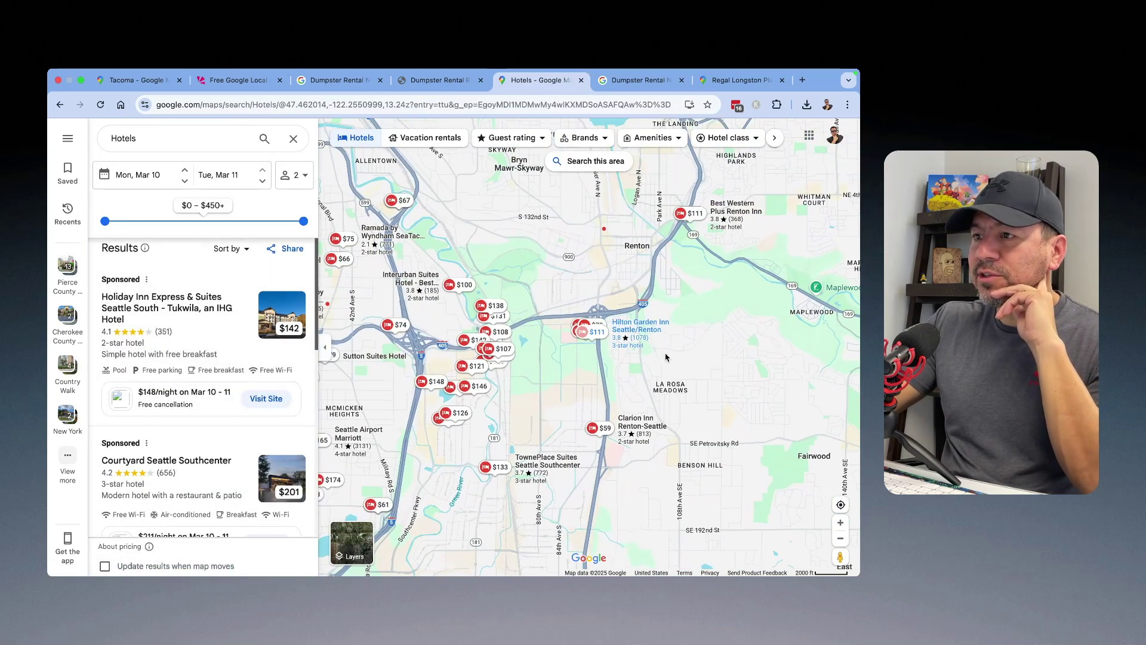
Find Feast Buffet in central Renton on the map, open its details and copy its address.
{"action": "left_click_drag", "start_coordinate": [674, 383], "coordinate": [660, 393]}
{"action": "scroll", "coordinate": [595, 380], "scroll_direction": "up", "scroll_amount": 2}
{"action": "scroll", "coordinate": [596, 379], "scroll_direction": "up", "scroll_amount": 3}
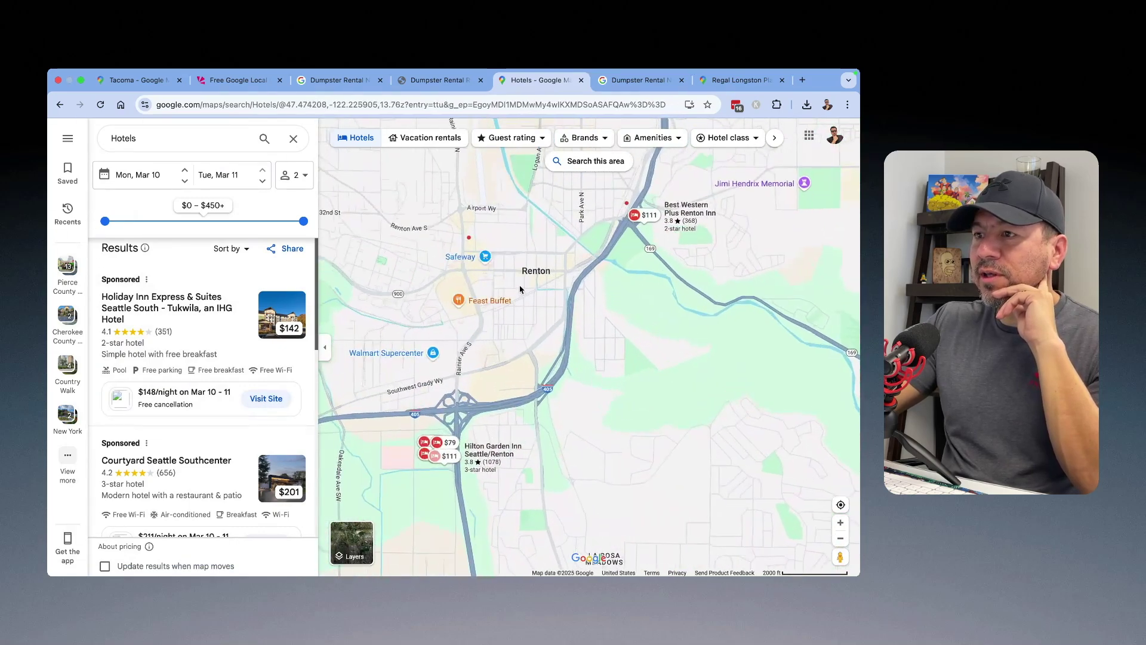
{"action": "left_click", "coordinate": [503, 302]}
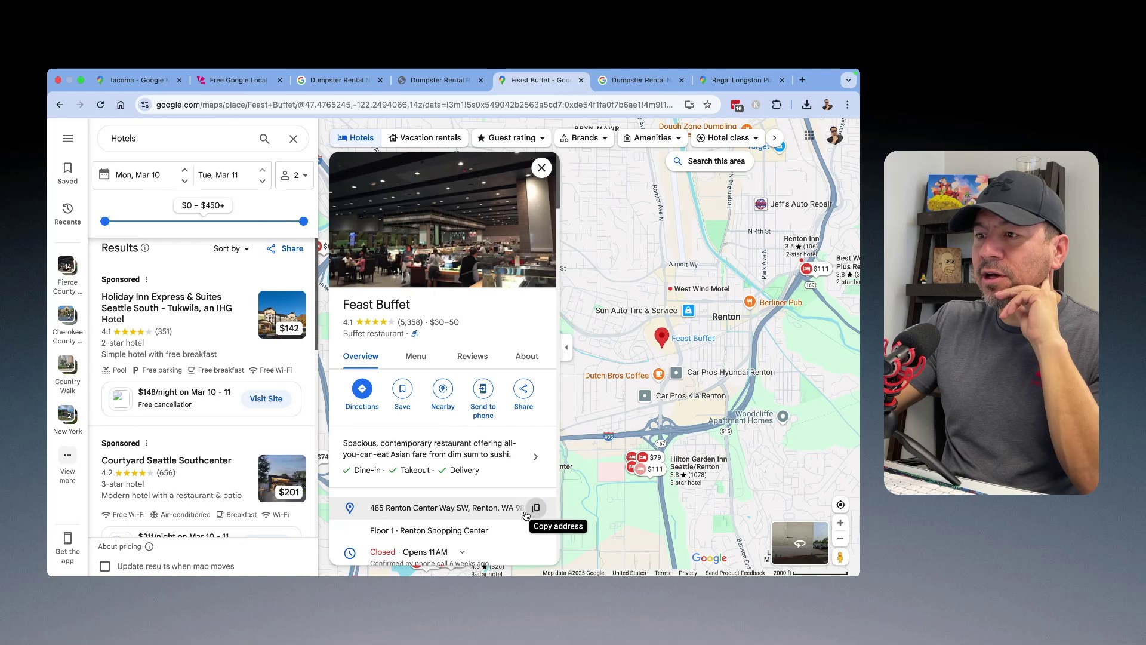
{"action": "left_click", "coordinate": [536, 509]}
In the rankings checker, replace the location with Feast Buffet's Renton address, generate the search links and open Organic / Local Pack page 1.
{"action": "left_click", "coordinate": [236, 88]}
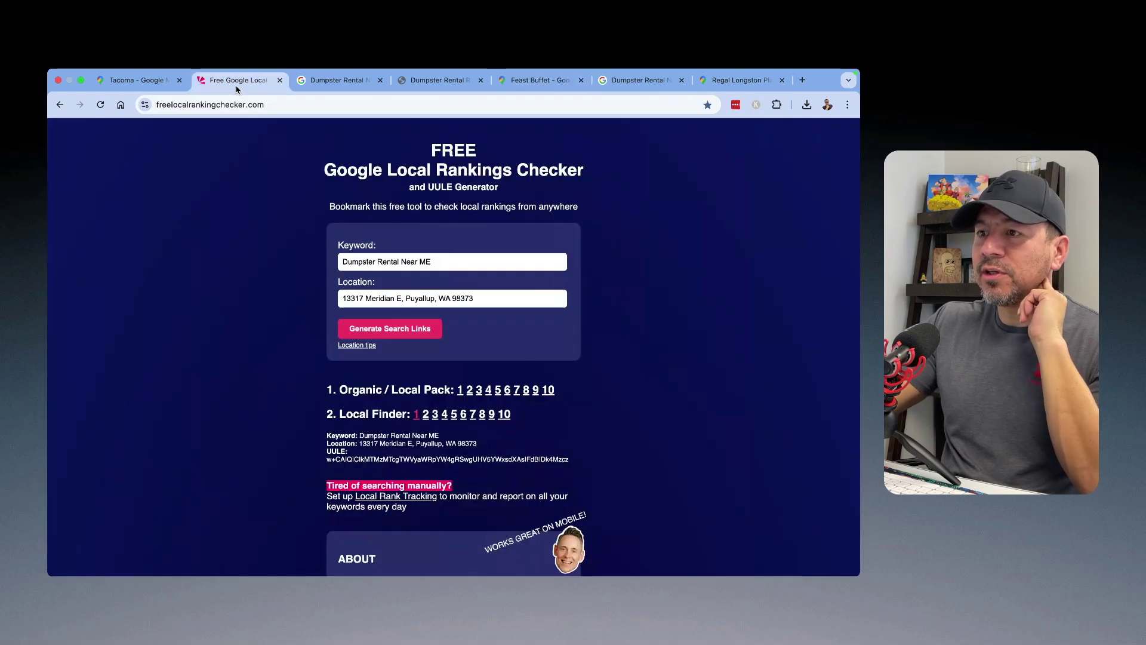
{"action": "left_click_drag", "start_coordinate": [487, 301], "coordinate": [348, 290]}
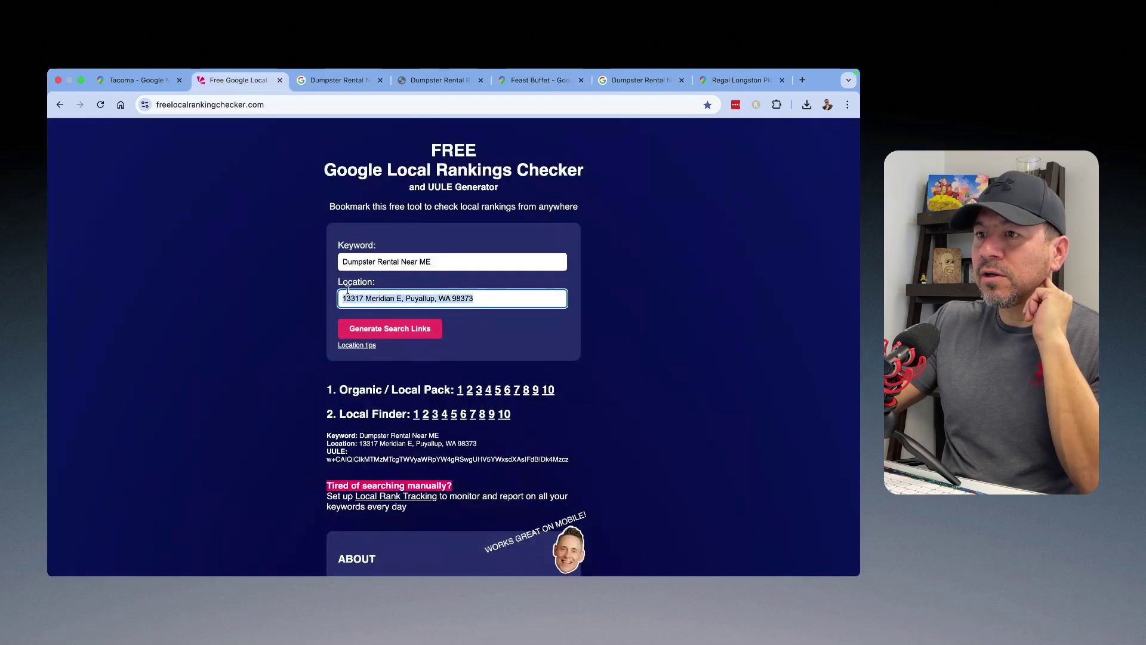
{"action": "right_click", "coordinate": [378, 307]}
{"action": "left_click", "coordinate": [395, 322]}
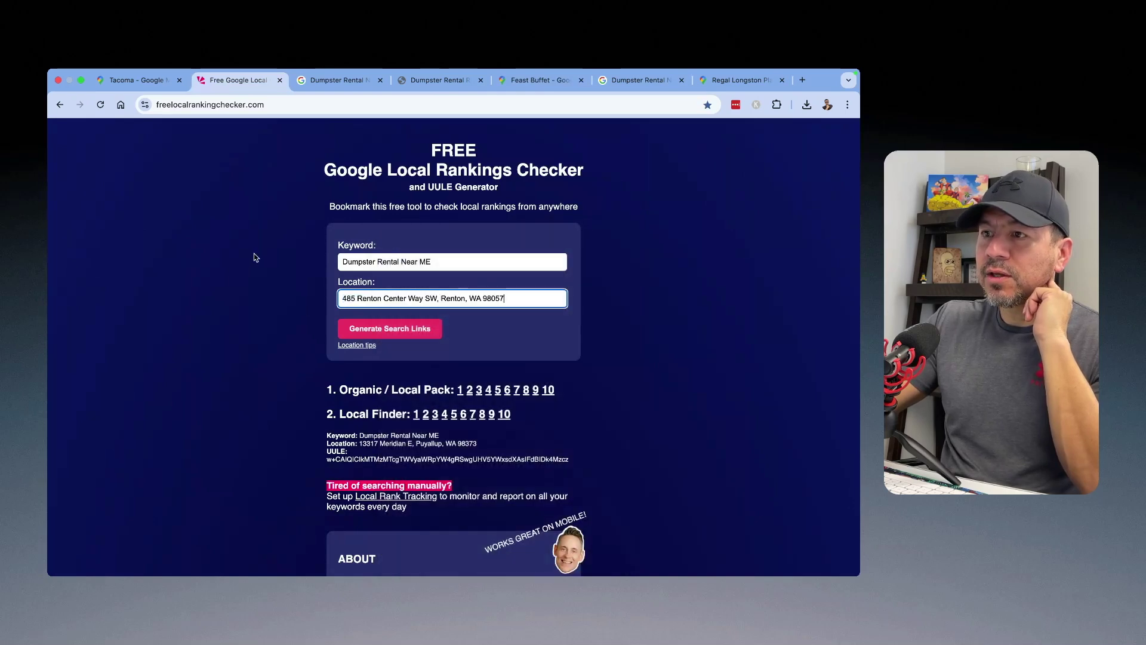
{"action": "left_click", "coordinate": [394, 335]}
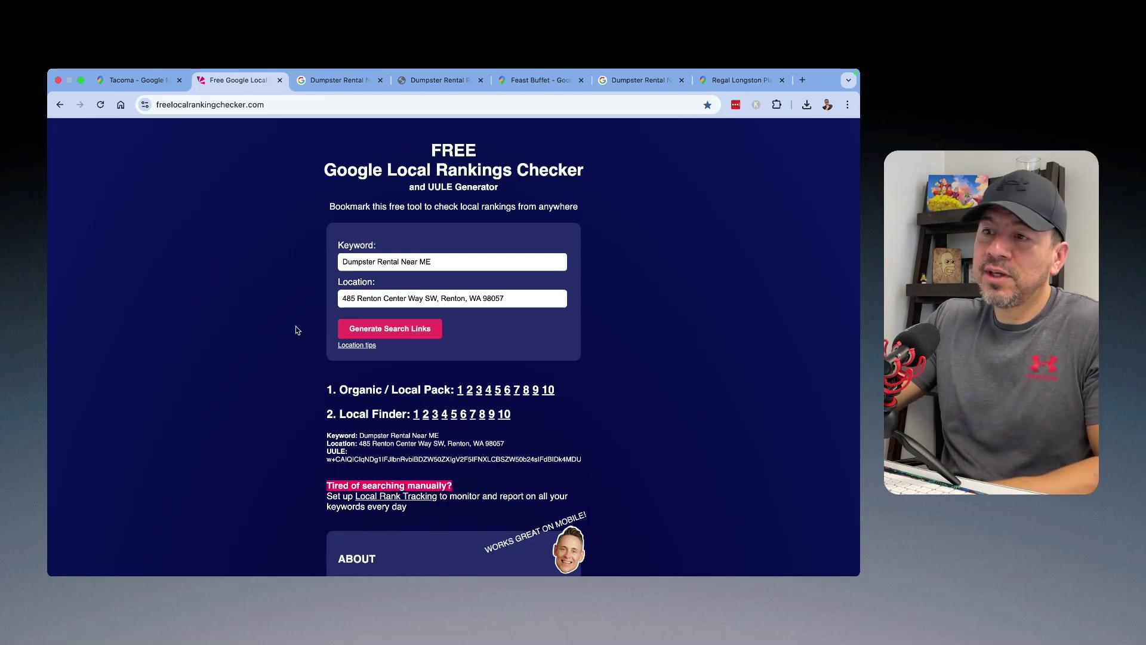
{"action": "left_click", "coordinate": [460, 391]}
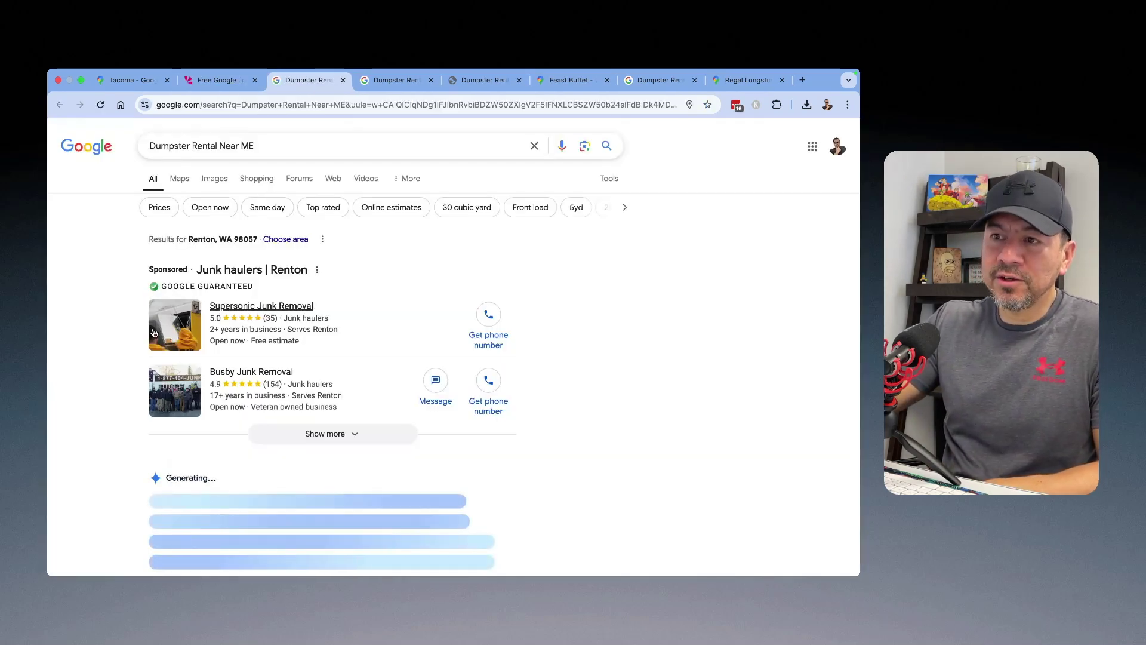
Look through the Renton search results for "Dumpster Rental Near ME", from the Places listings down to the organic results.
{"action": "scroll", "coordinate": [113, 341], "scroll_direction": "down", "scroll_amount": 10}
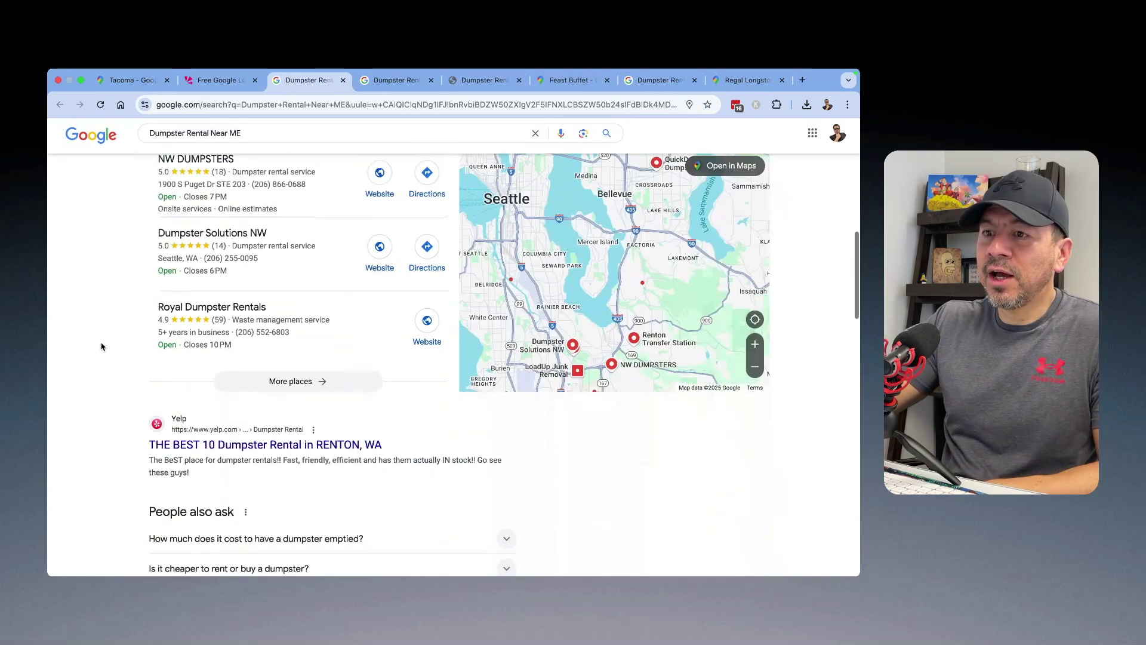
{"action": "scroll", "coordinate": [129, 327], "scroll_direction": "down", "scroll_amount": 4}
{"action": "scroll", "coordinate": [130, 328], "scroll_direction": "down", "scroll_amount": 12}
{"action": "scroll", "coordinate": [133, 330], "scroll_direction": "down", "scroll_amount": 5}
{"action": "scroll", "coordinate": [134, 329], "scroll_direction": "up", "scroll_amount": 9}
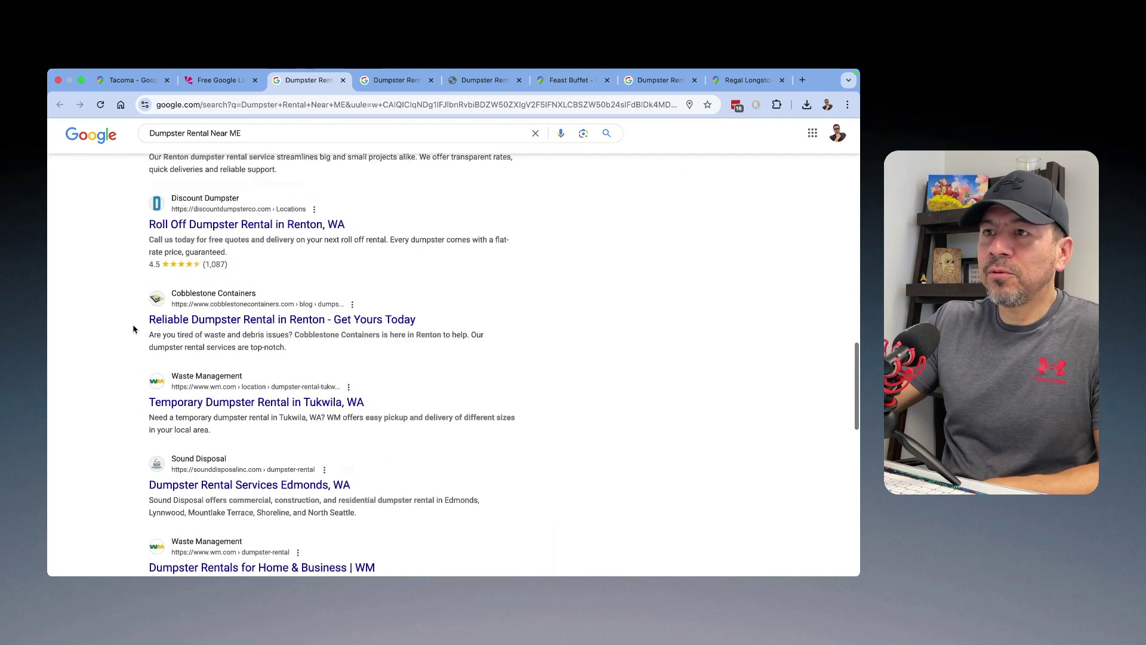
{"action": "scroll", "coordinate": [133, 328], "scroll_direction": "up", "scroll_amount": 4}
Open Local Finder page 1 from the rankings checker for the Renton location and look through all its listings.
{"action": "left_click", "coordinate": [221, 80]}
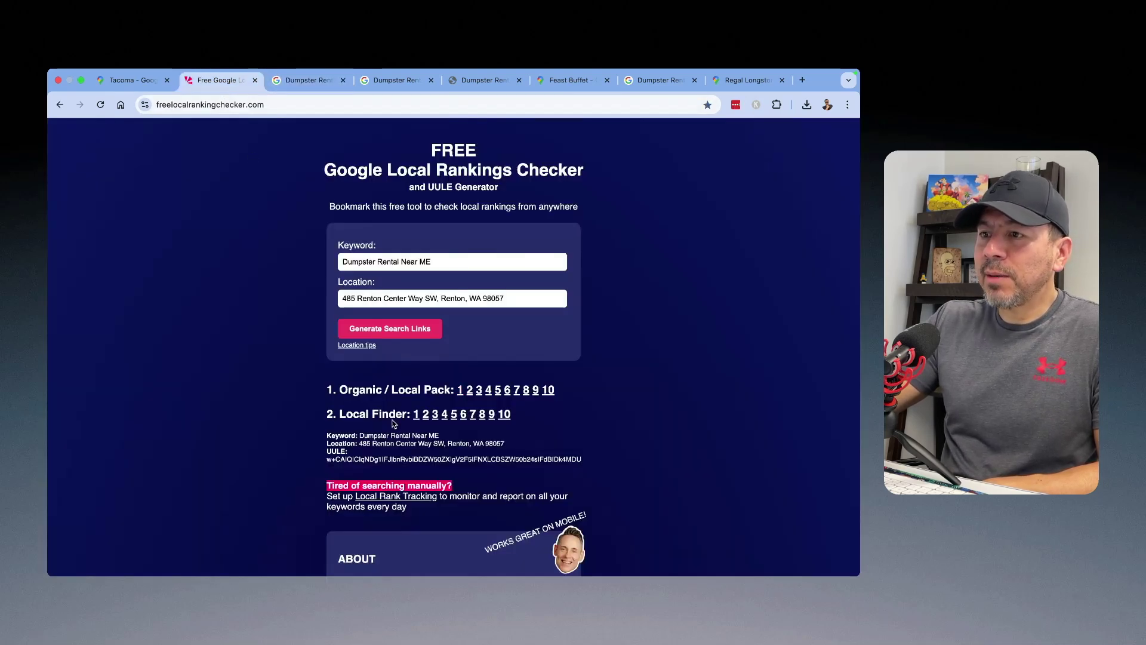
{"action": "left_click", "coordinate": [416, 414]}
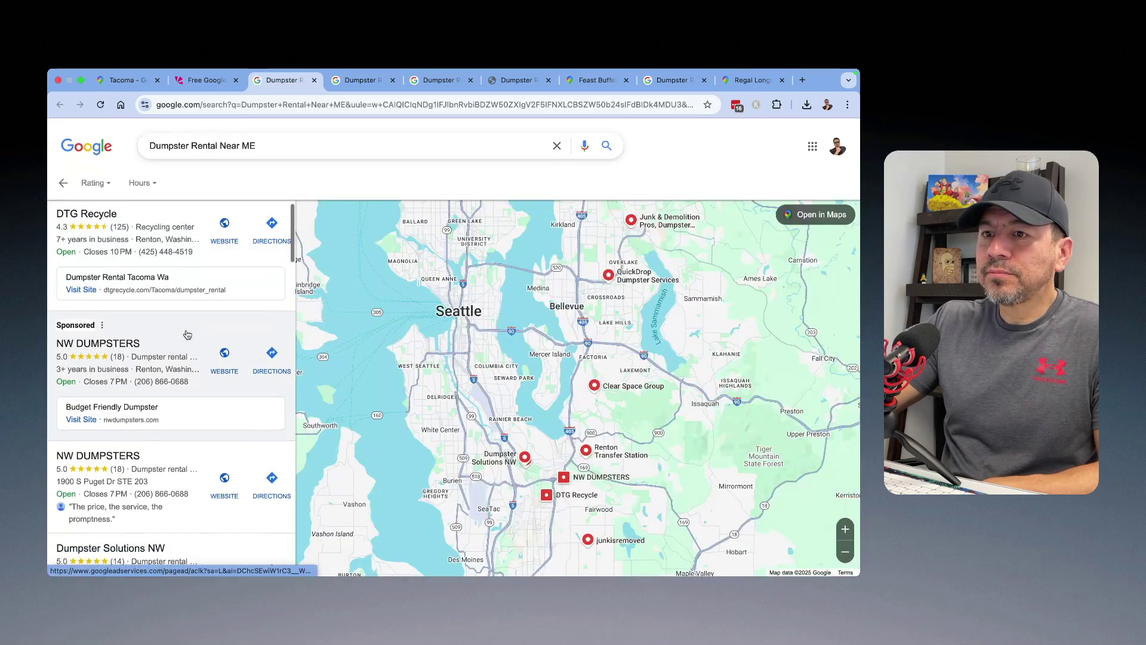
{"action": "scroll", "coordinate": [186, 339], "scroll_direction": "down", "scroll_amount": 3}
{"action": "scroll", "coordinate": [186, 346], "scroll_direction": "down", "scroll_amount": 6}
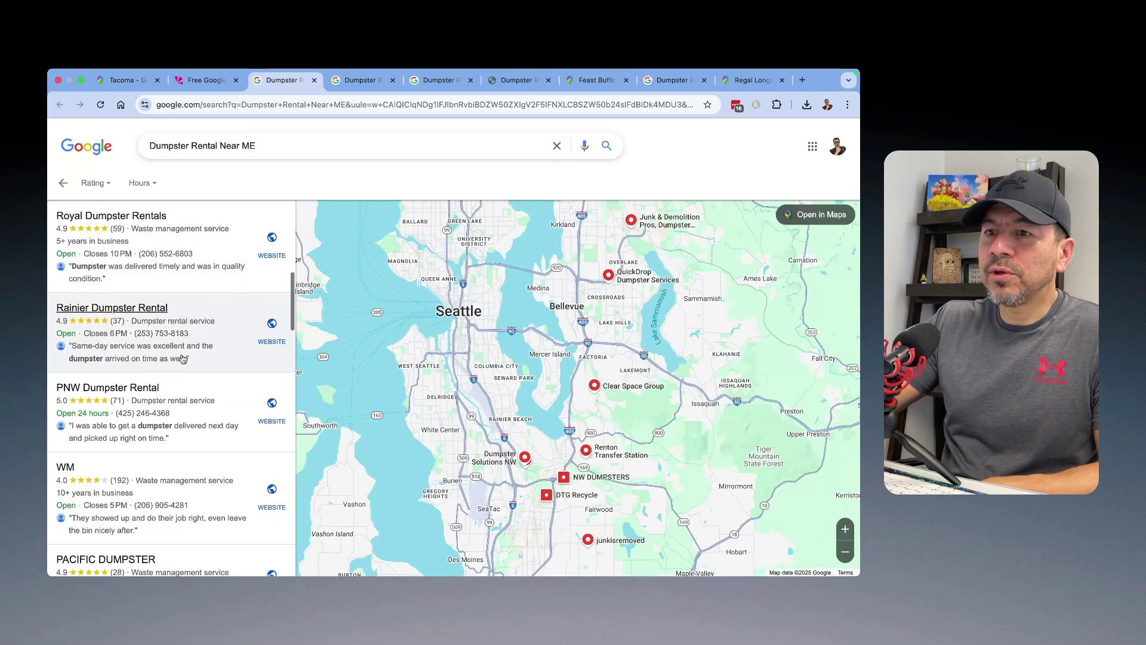
{"action": "scroll", "coordinate": [182, 360], "scroll_direction": "down", "scroll_amount": 5}
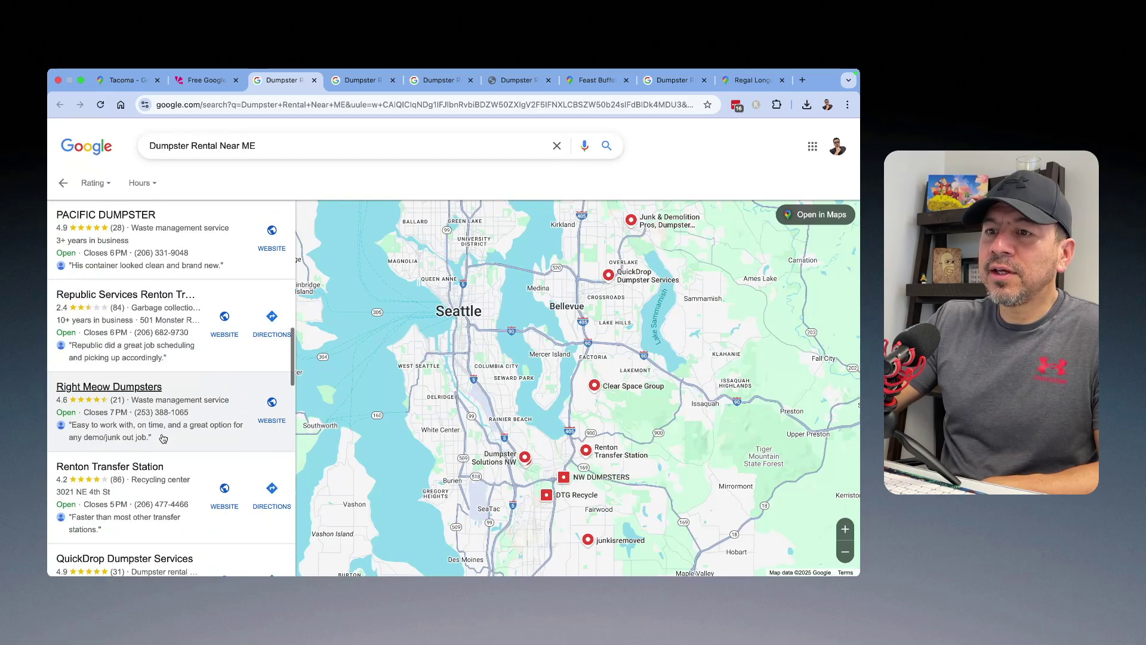
{"action": "scroll", "coordinate": [165, 433], "scroll_direction": "down", "scroll_amount": 5}
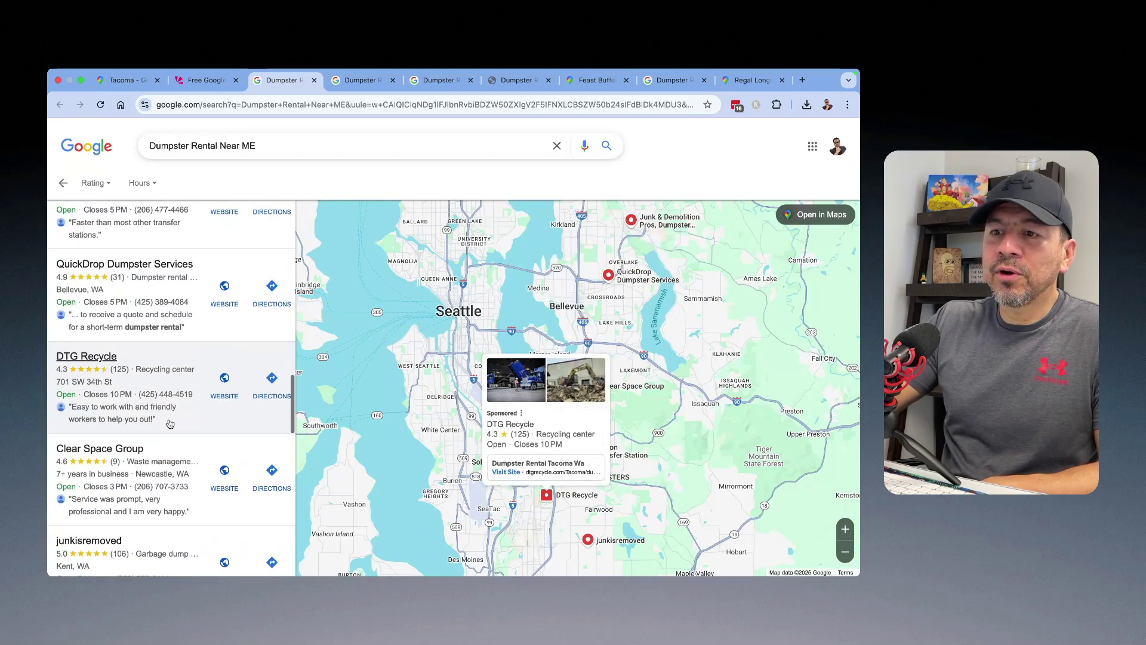
{"action": "scroll", "coordinate": [169, 423], "scroll_direction": "down", "scroll_amount": 5}
Look through the second and third pages of Renton Local Finder listings and return to the first page.
{"action": "left_click", "coordinate": [159, 471]}
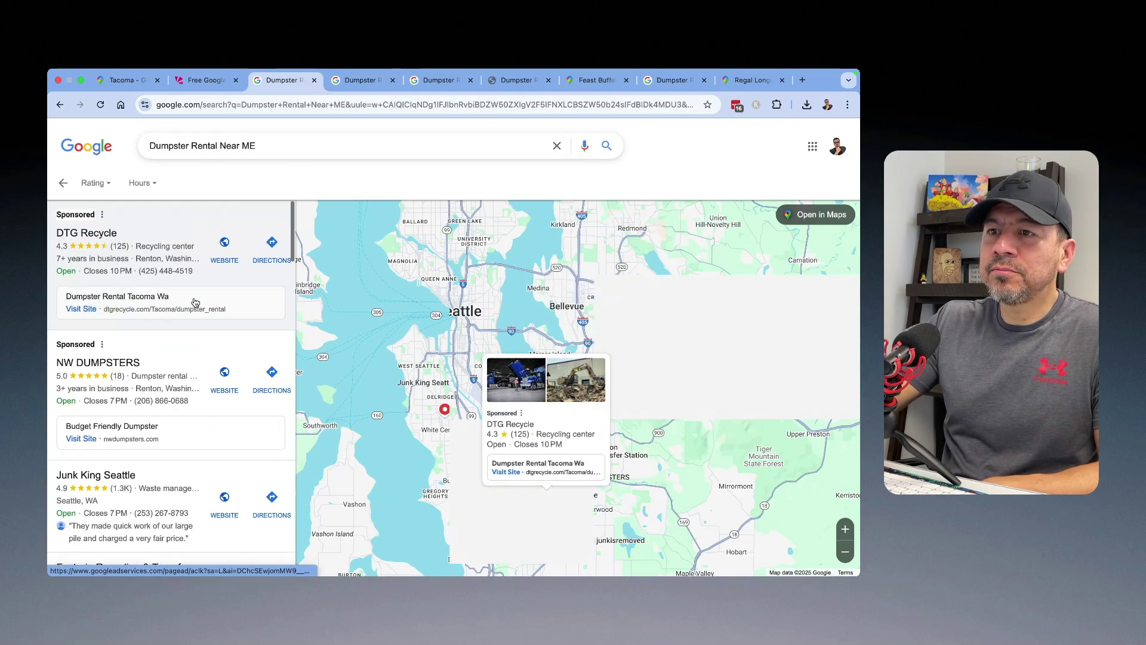
{"action": "scroll", "coordinate": [196, 302], "scroll_direction": "down", "scroll_amount": 10}
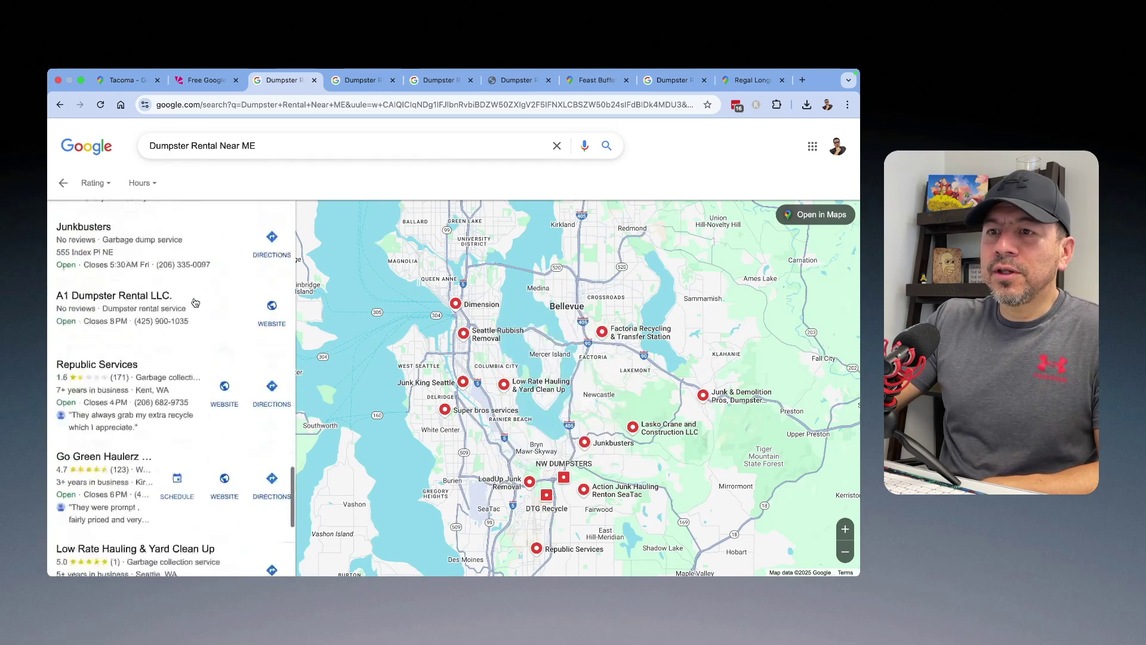
{"action": "scroll", "coordinate": [195, 302], "scroll_direction": "down", "scroll_amount": 4}
{"action": "left_click", "coordinate": [187, 509]}
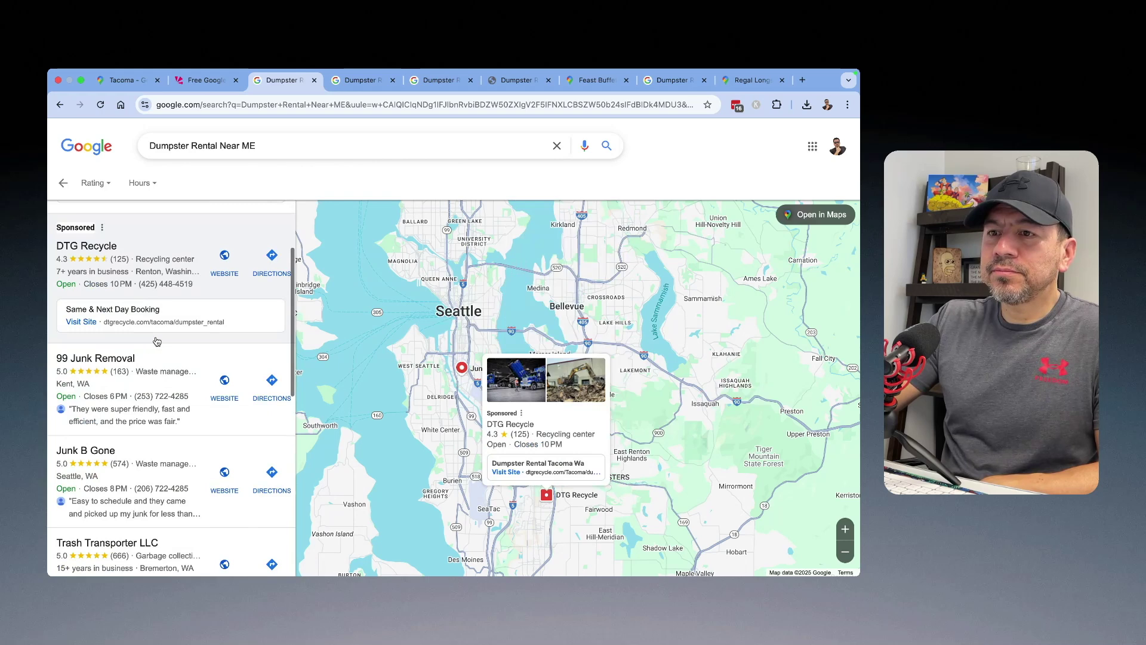
{"action": "scroll", "coordinate": [155, 341], "scroll_direction": "down", "scroll_amount": 8}
{"action": "scroll", "coordinate": [166, 339], "scroll_direction": "up", "scroll_amount": 2}
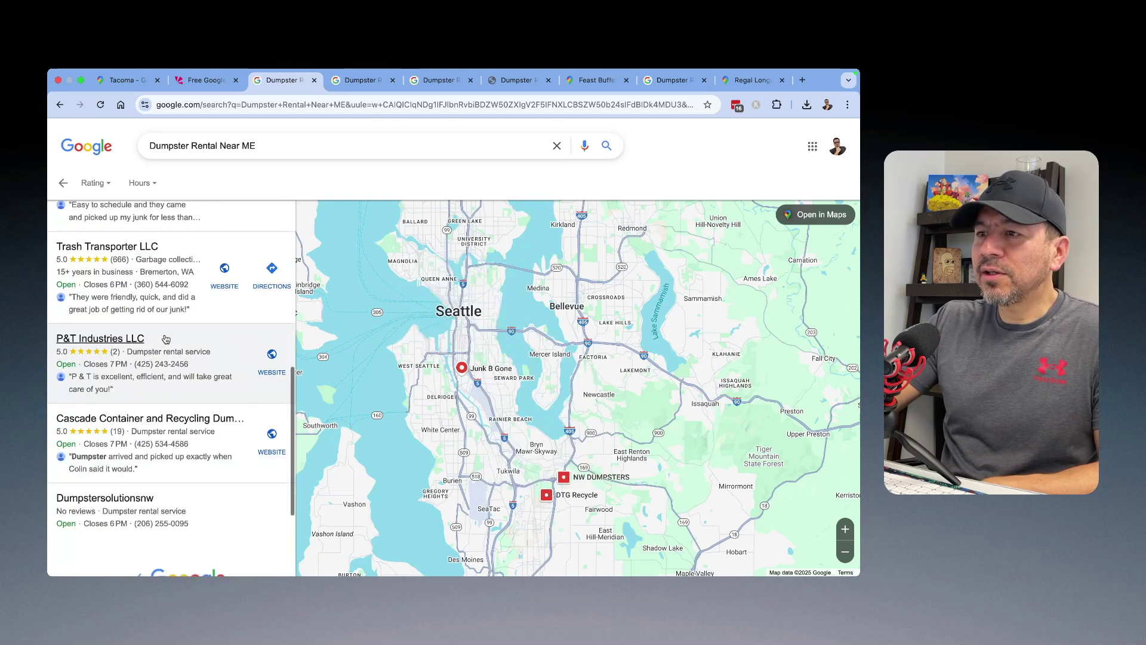
{"action": "left_click", "coordinate": [59, 107]}
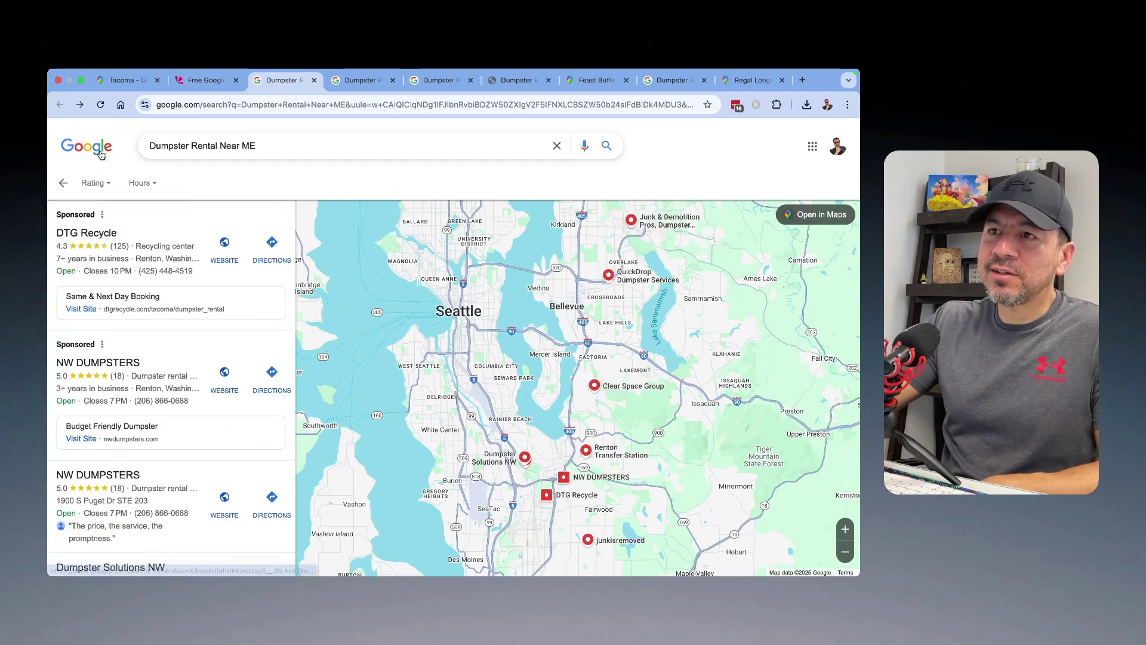
Leave the Renton listings, switch to Local Falcon's website and open its account login page.
{"action": "left_click", "coordinate": [197, 83]}
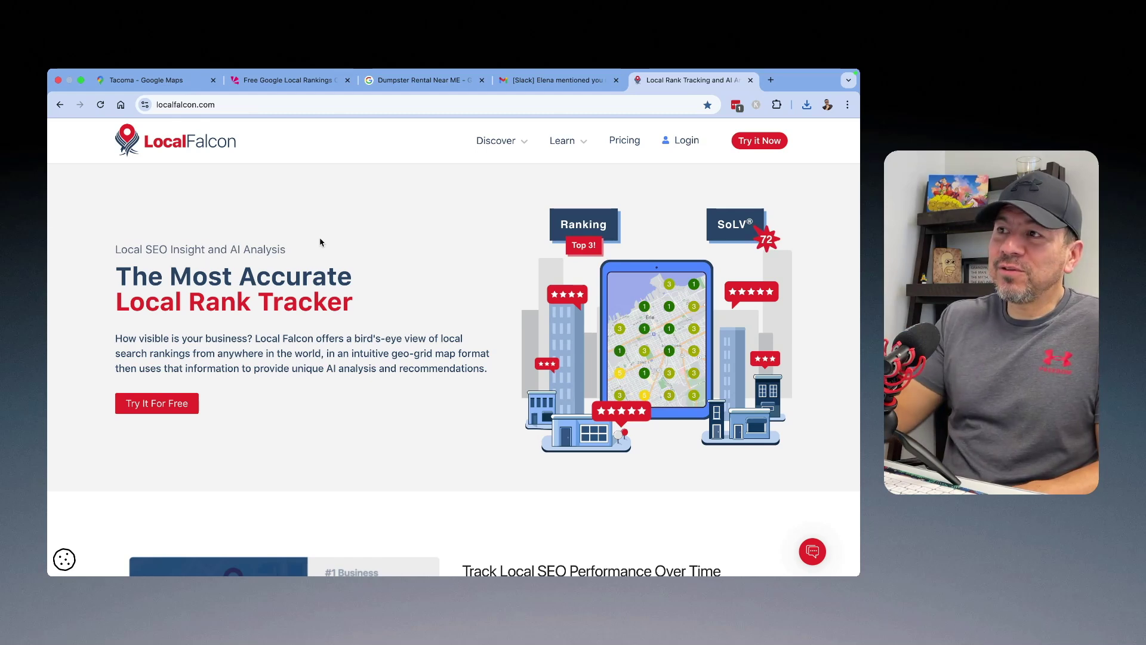
{"action": "left_click", "coordinate": [686, 141]}
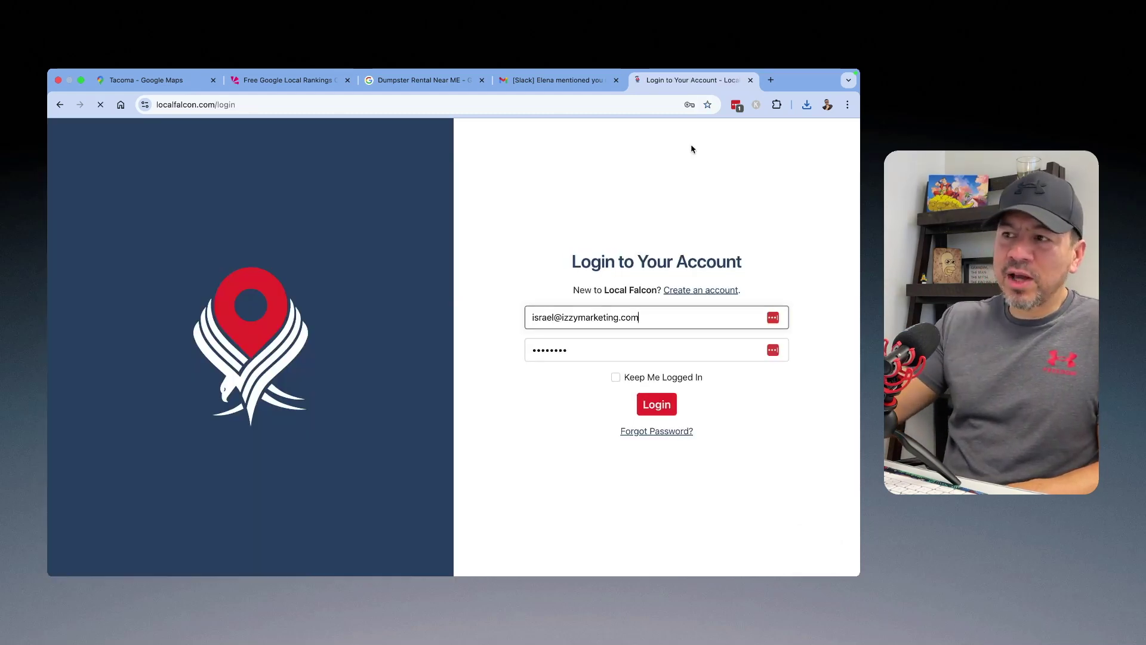